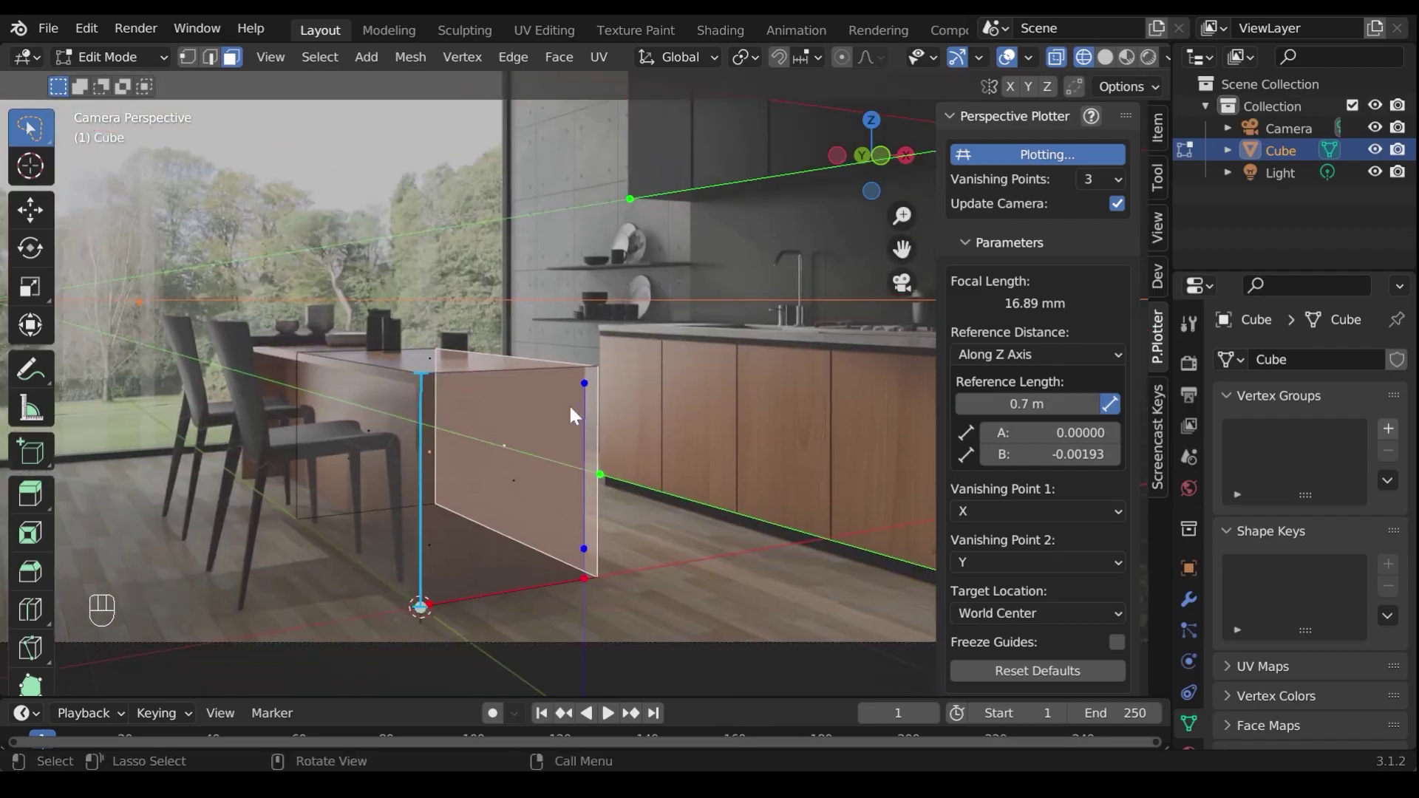
Step: Move the face along the Y axis in the camera view, then start a second Y move
key(g)
key(y)
click(488, 417)
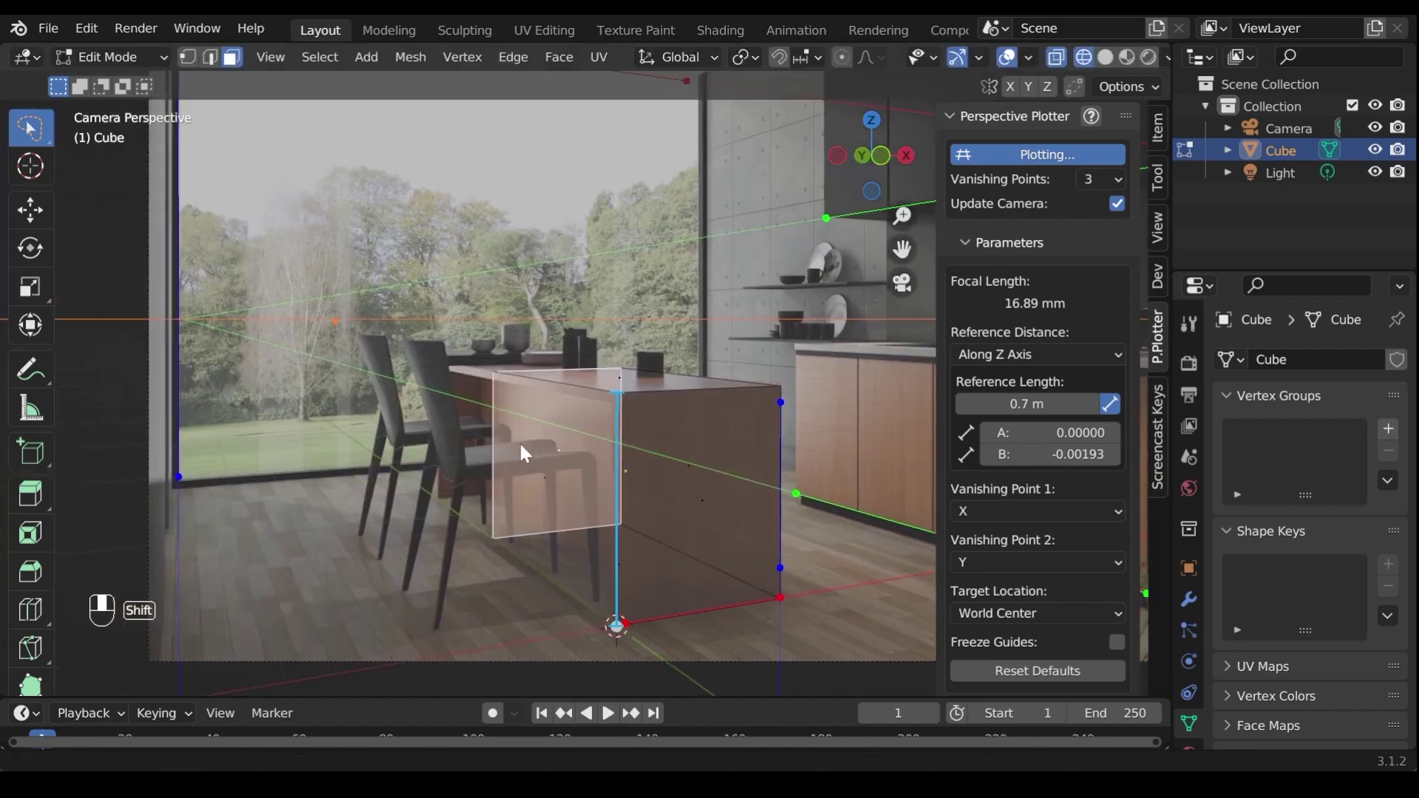
key(g)
key(y)
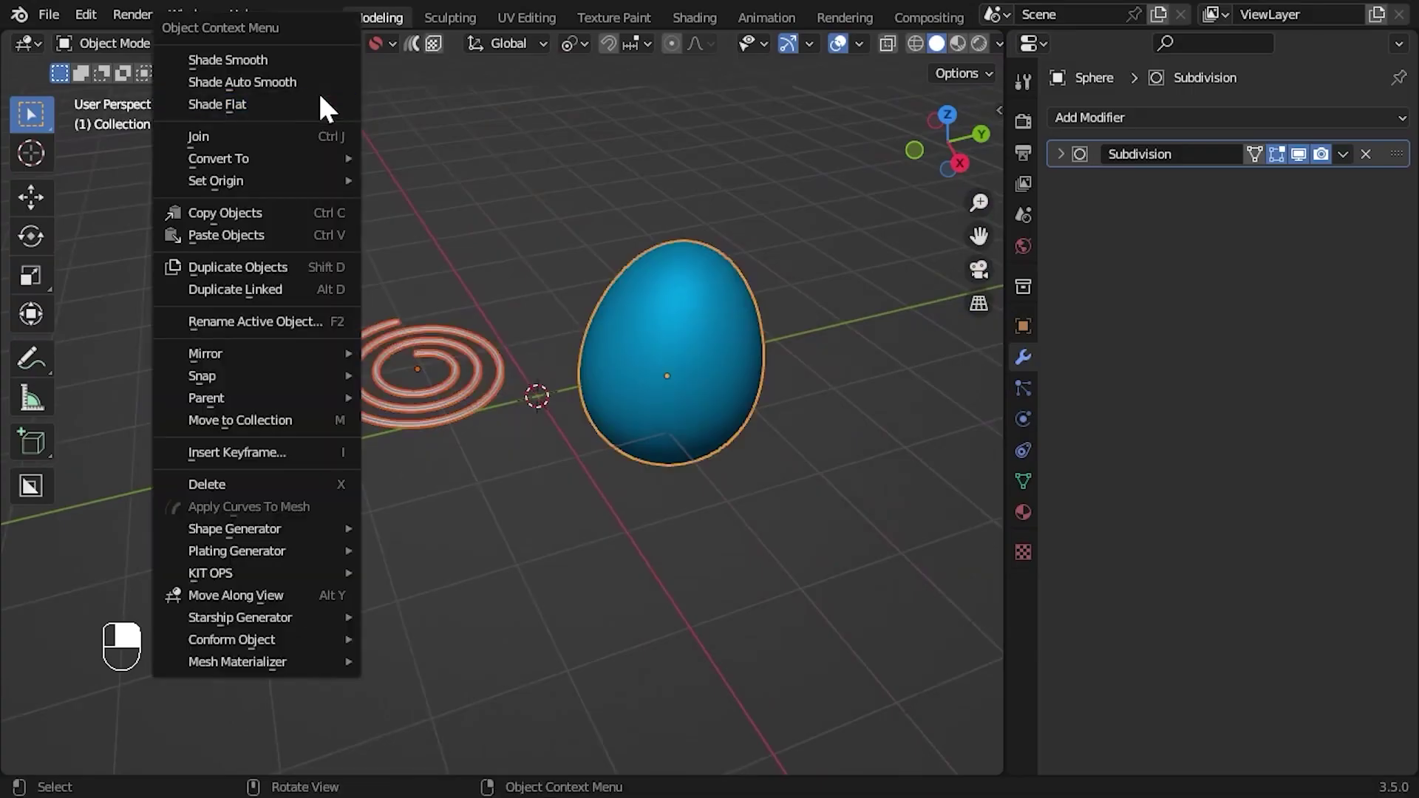
Step: Create a UV mesh from the egg-shaped sphere and orbit around the spiral and egg
mouse_move(259, 662)
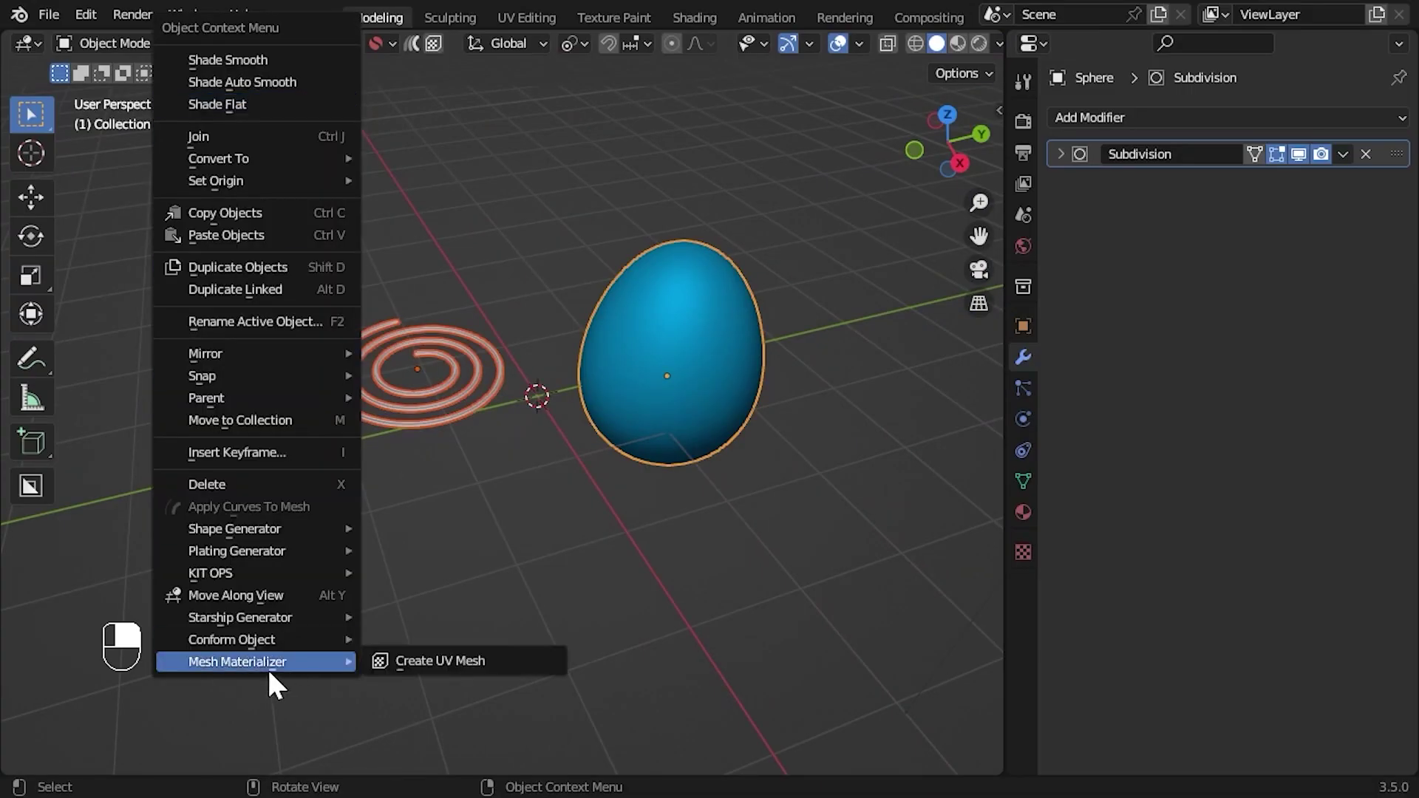
click(508, 661)
middle_drag(510, 661, 977, 566)
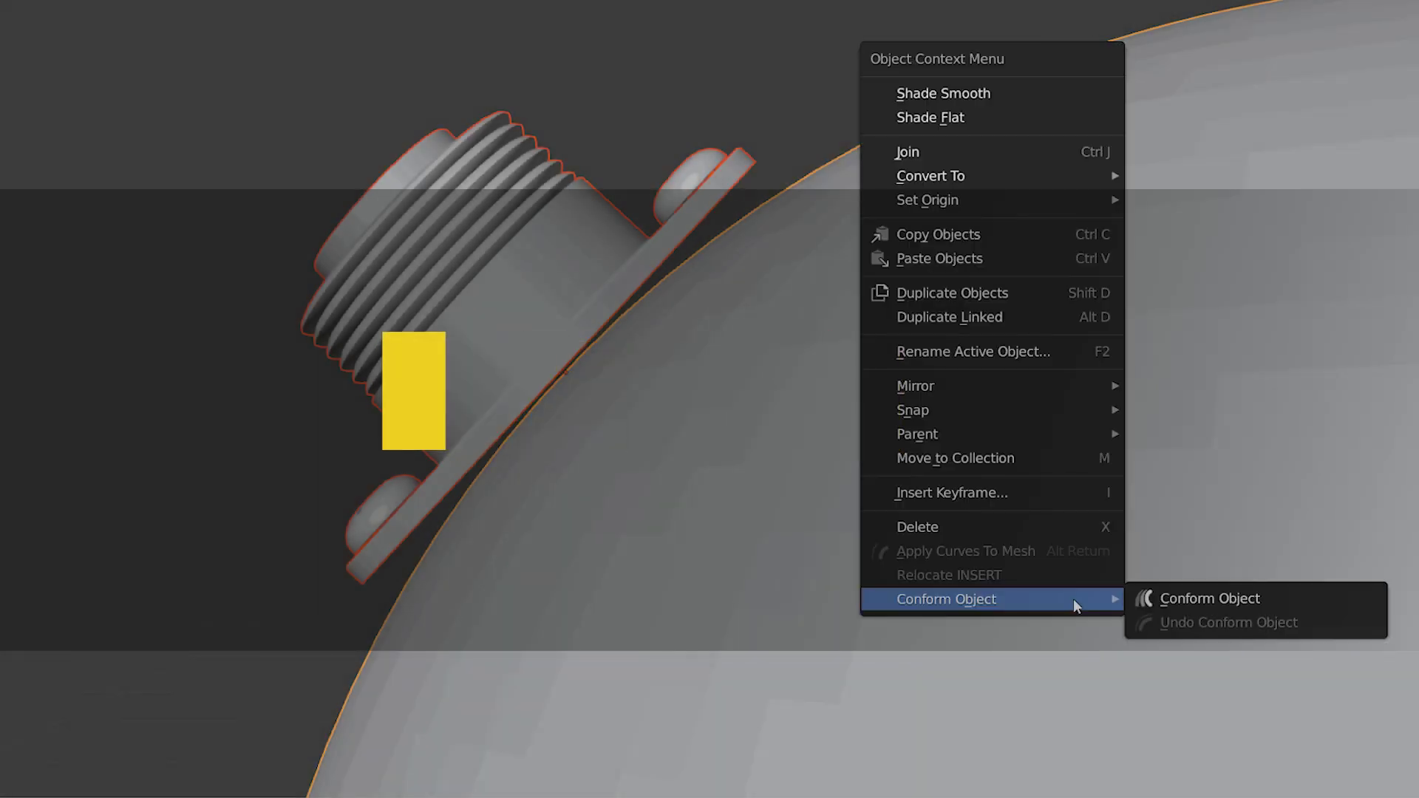
Step: Conform the connector onto the sphere and the emblem onto the head, then expand the Conform Object settings
click(1198, 607)
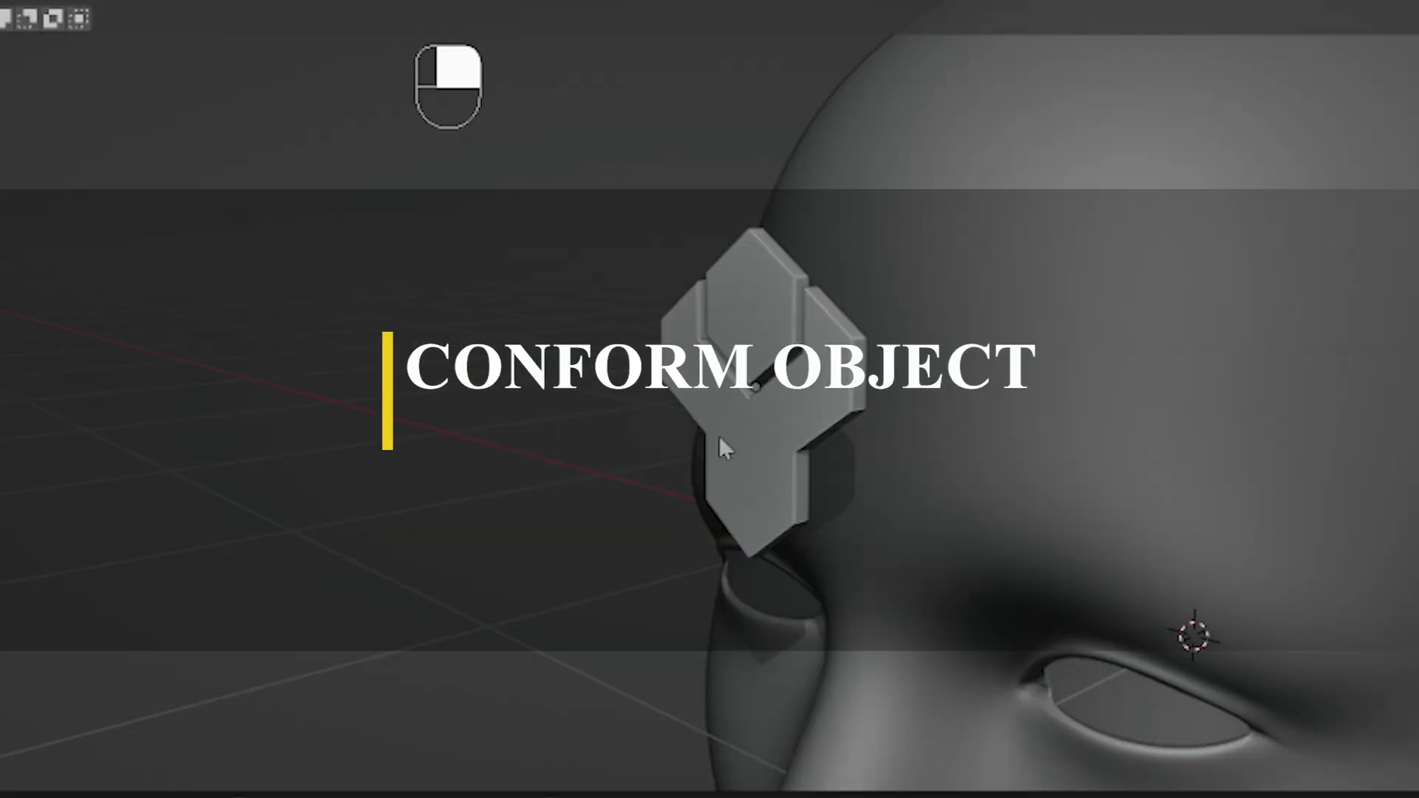
shift+click(1151, 210)
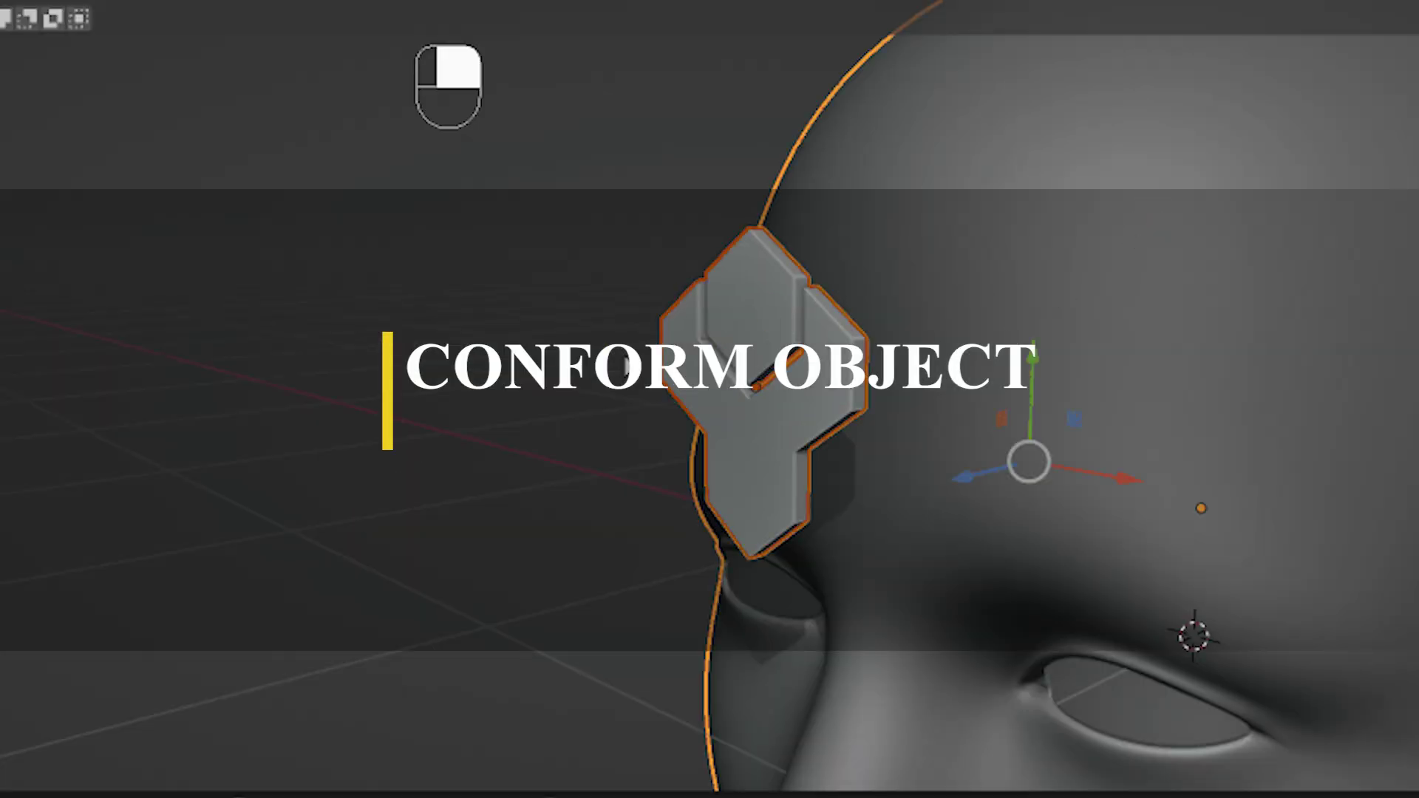
right_click(242, 151)
mouse_move(180, 693)
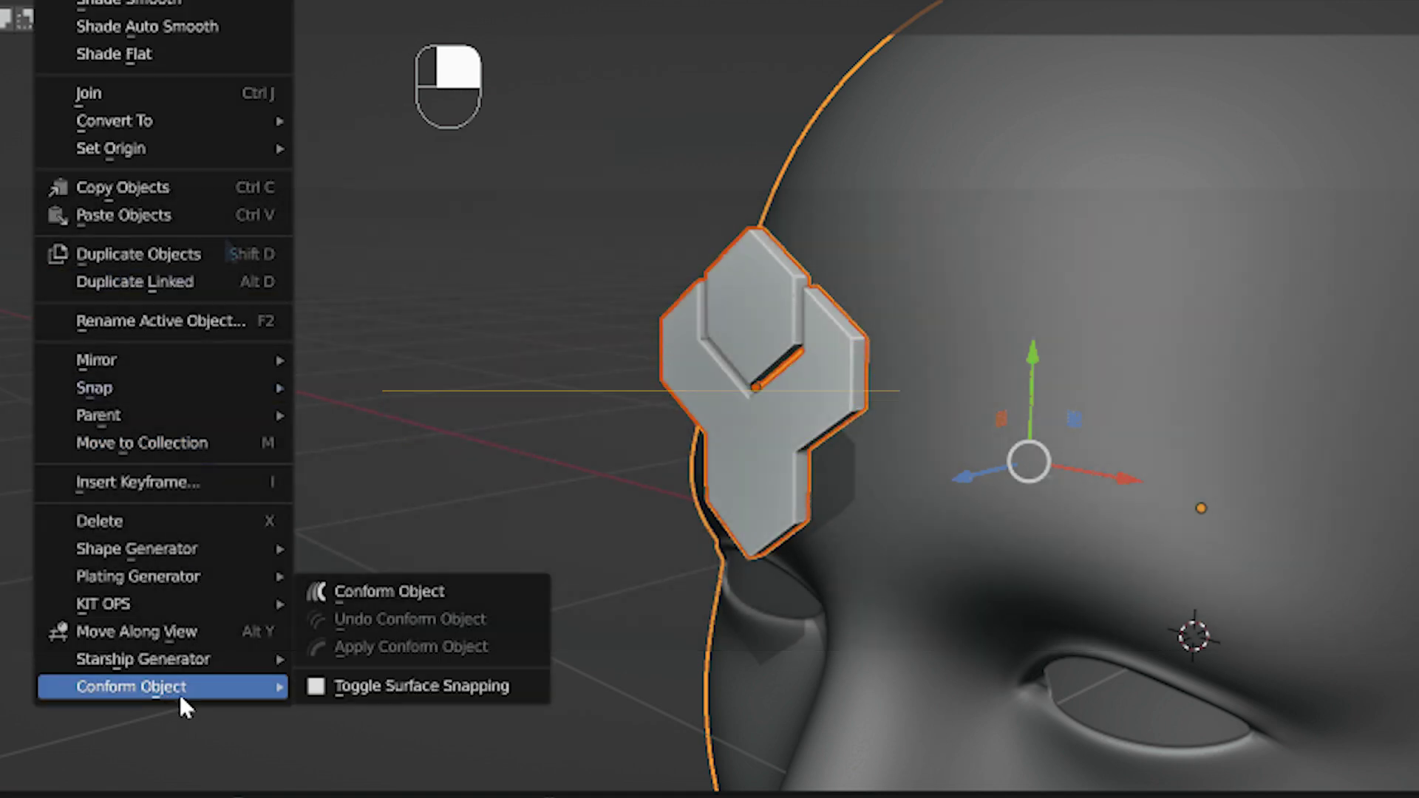
click(367, 592)
click(38, 770)
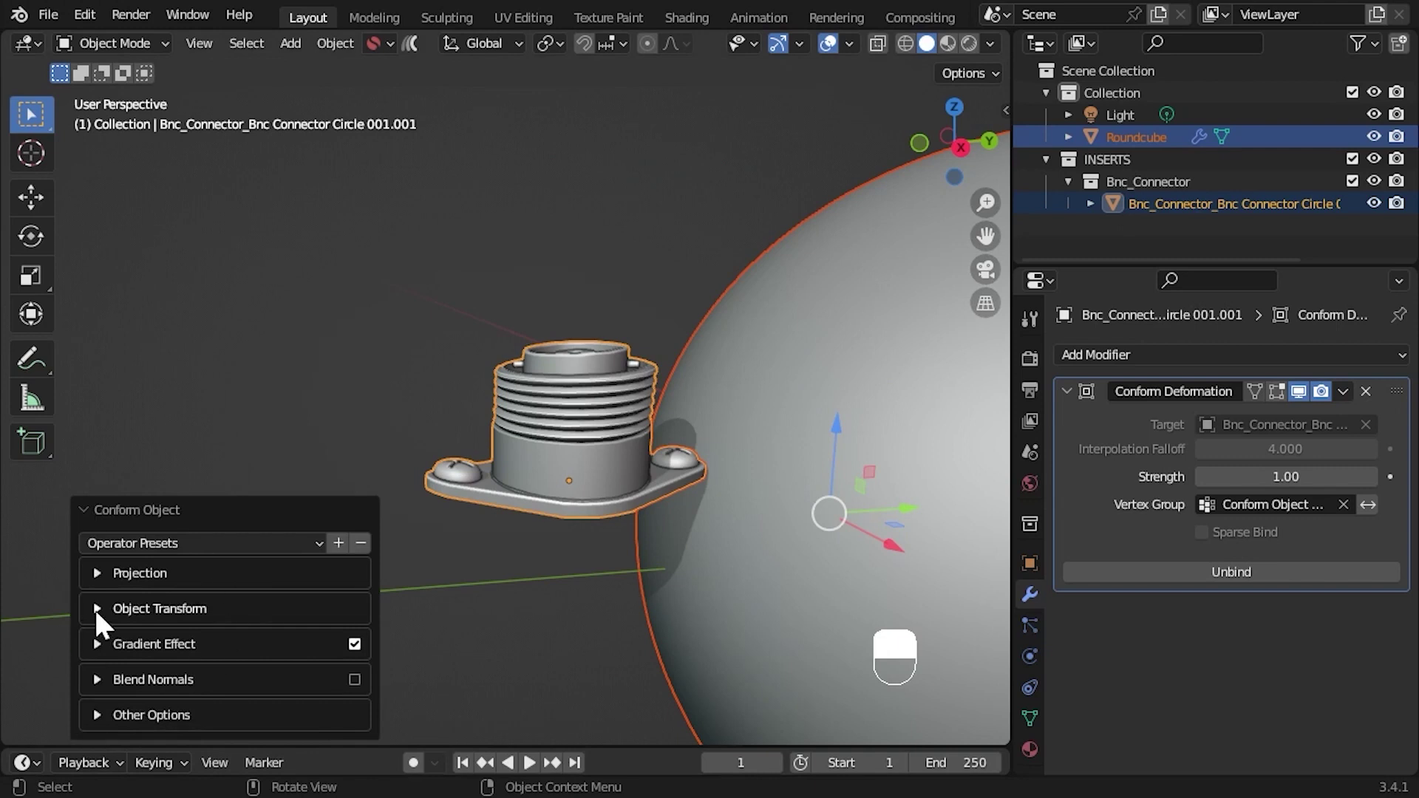
Step: Tilt the conformed connector to 74° X rotation under Object Transform
click(97, 608)
drag(269, 485, 502, 485)
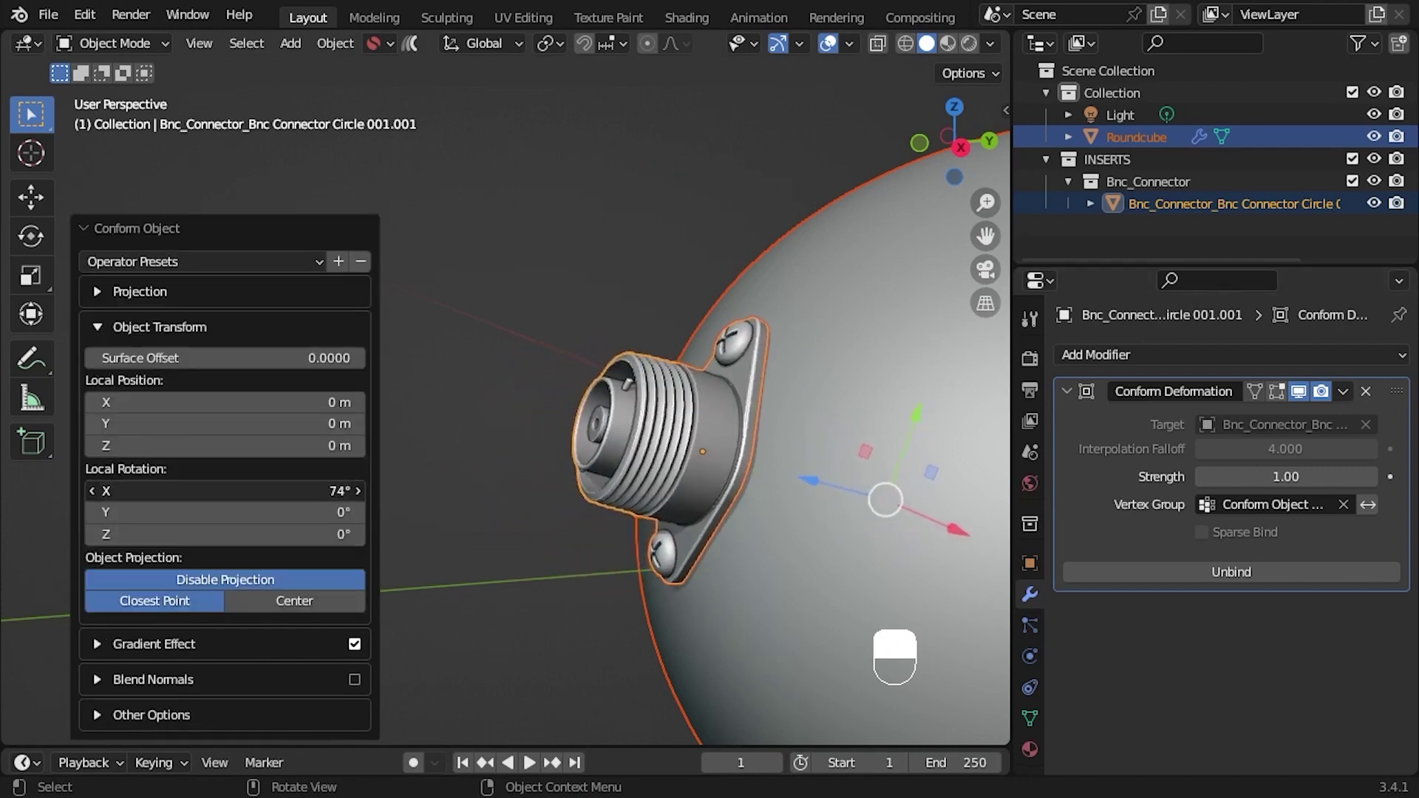
drag(251, 511, 270, 533)
key(Return)
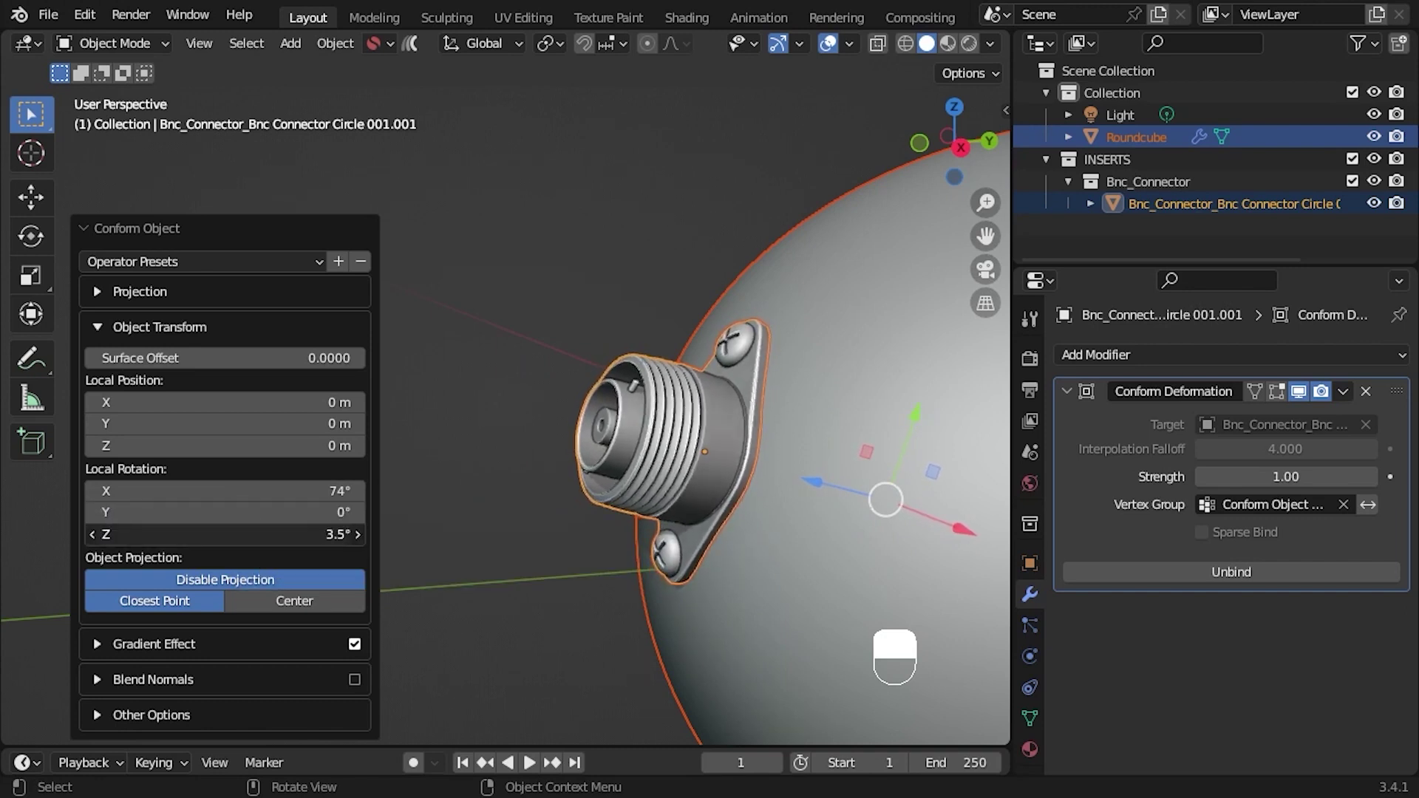
middle_drag(799, 520, 695, 455)
Step: Tune the Gradient Effect end value, trying about 0.16 and 0.26 before settling at 4.54
scroll(737, 467, up, 3)
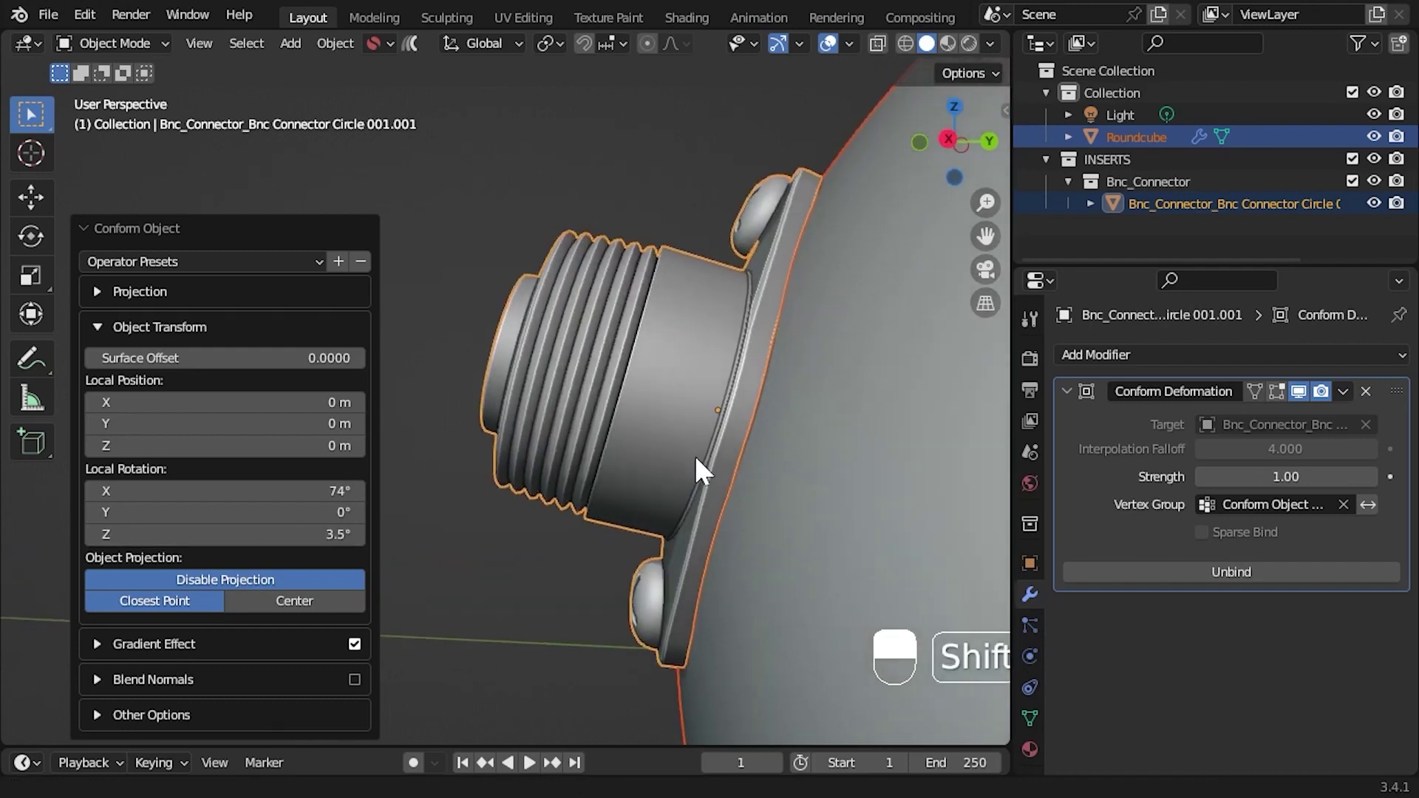
click(148, 644)
scroll(352, 680, down, 4)
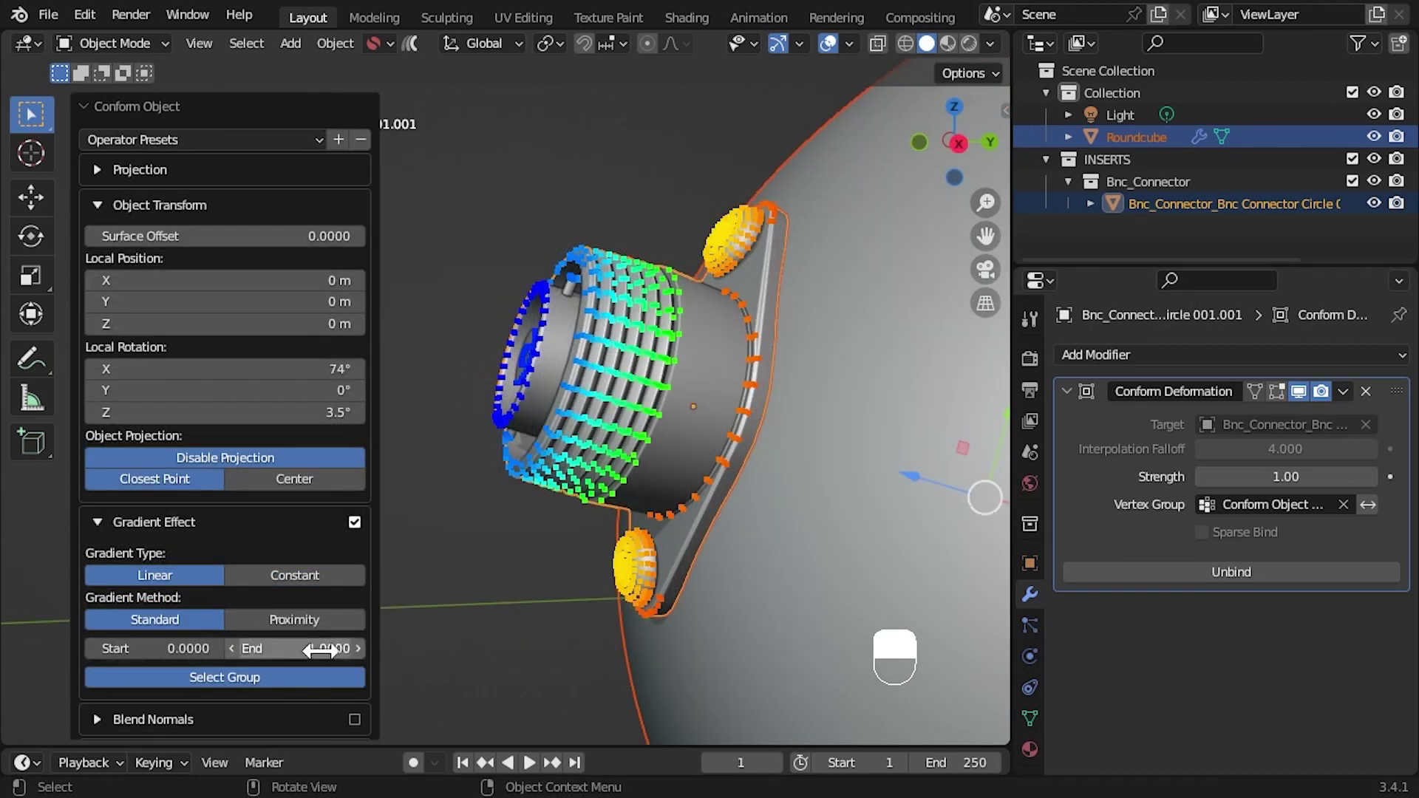
drag(310, 648, 252, 648)
middle_drag(654, 549, 670, 531)
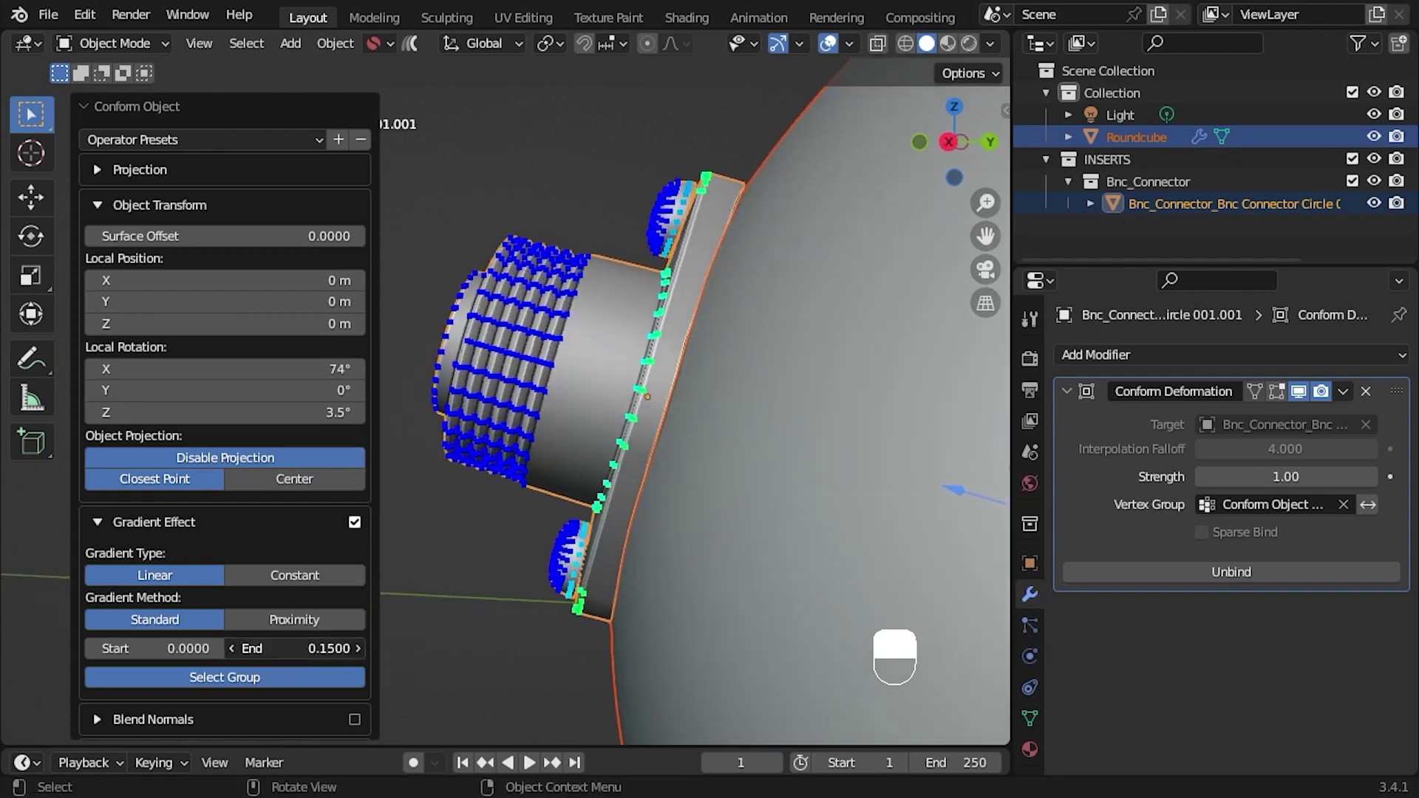
drag(295, 648, 314, 648)
middle_drag(658, 569, 691, 548)
middle_drag(382, 674, 561, 589)
mouse_move(296, 648)
mouse_down()
mouse_move(473, 648)
mouse_move(307, 648)
mouse_up()
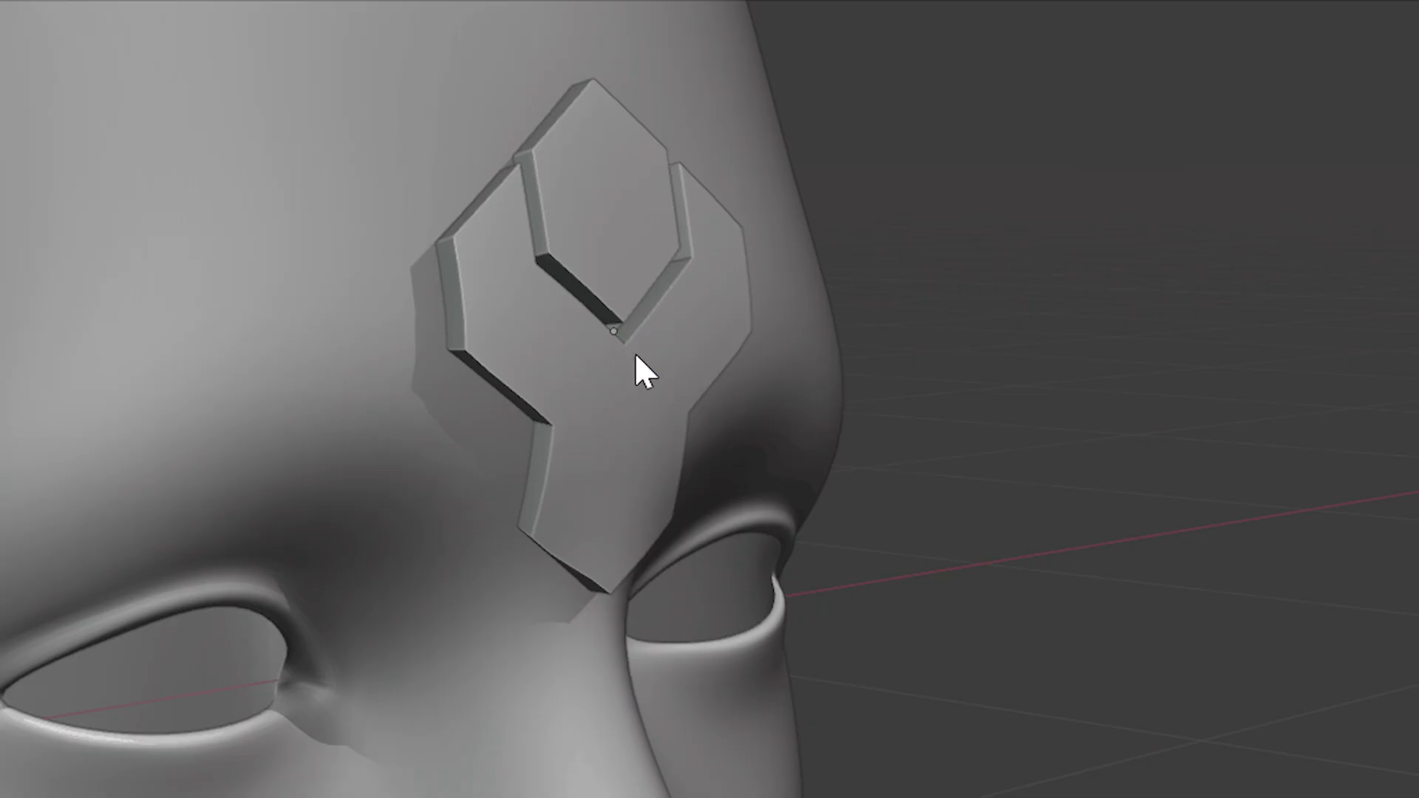
Step: Conform the forehead emblem onto the head, then deselect it
click(634, 352)
right_click(640, 423)
click(807, 660)
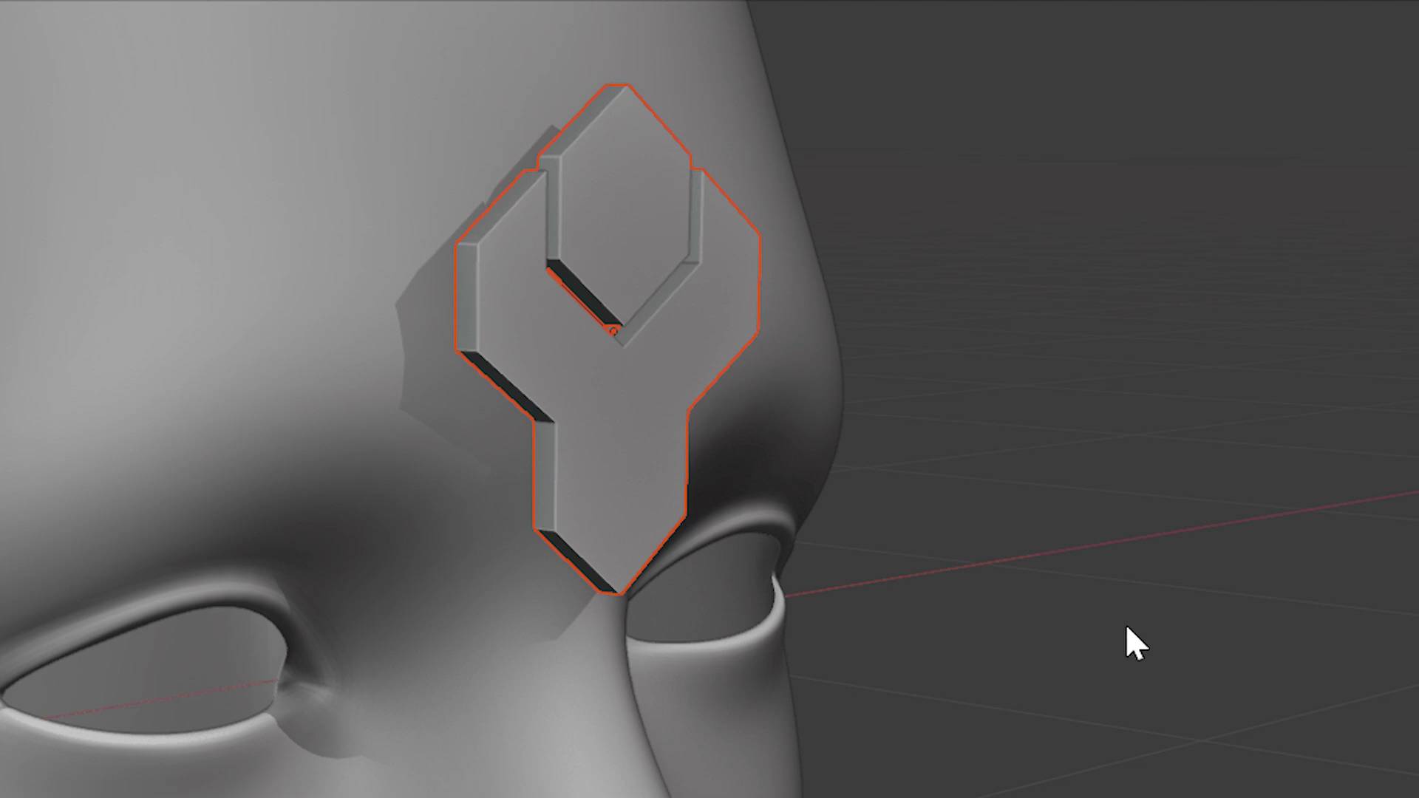
click(1198, 647)
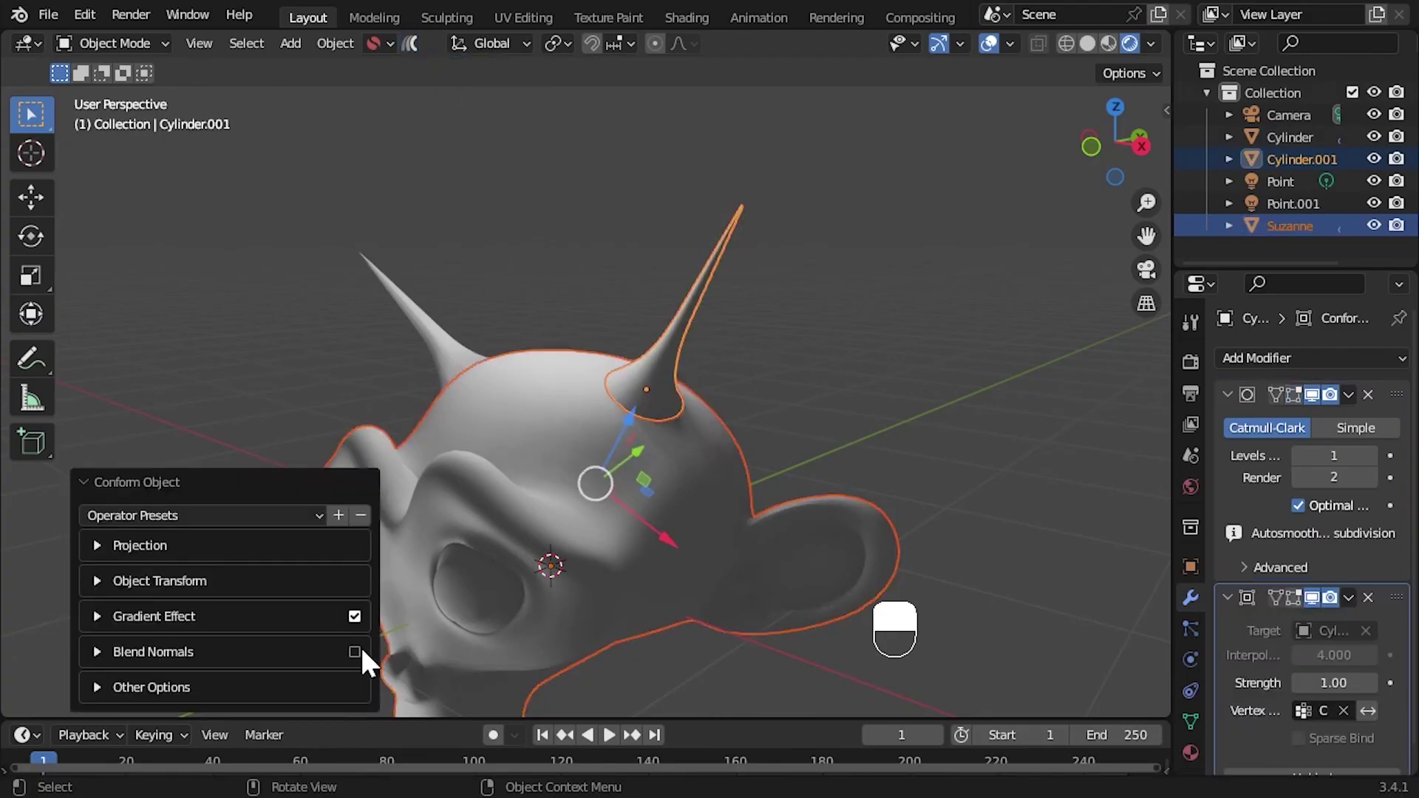
Step: Turn on Blend Normals for the horn and adjust its End value to smooth the horn base
click(355, 652)
scroll(751, 371, up, 3)
click(989, 43)
middle_drag(871, 310, 636, 402)
scroll(728, 425, down, 3)
click(98, 652)
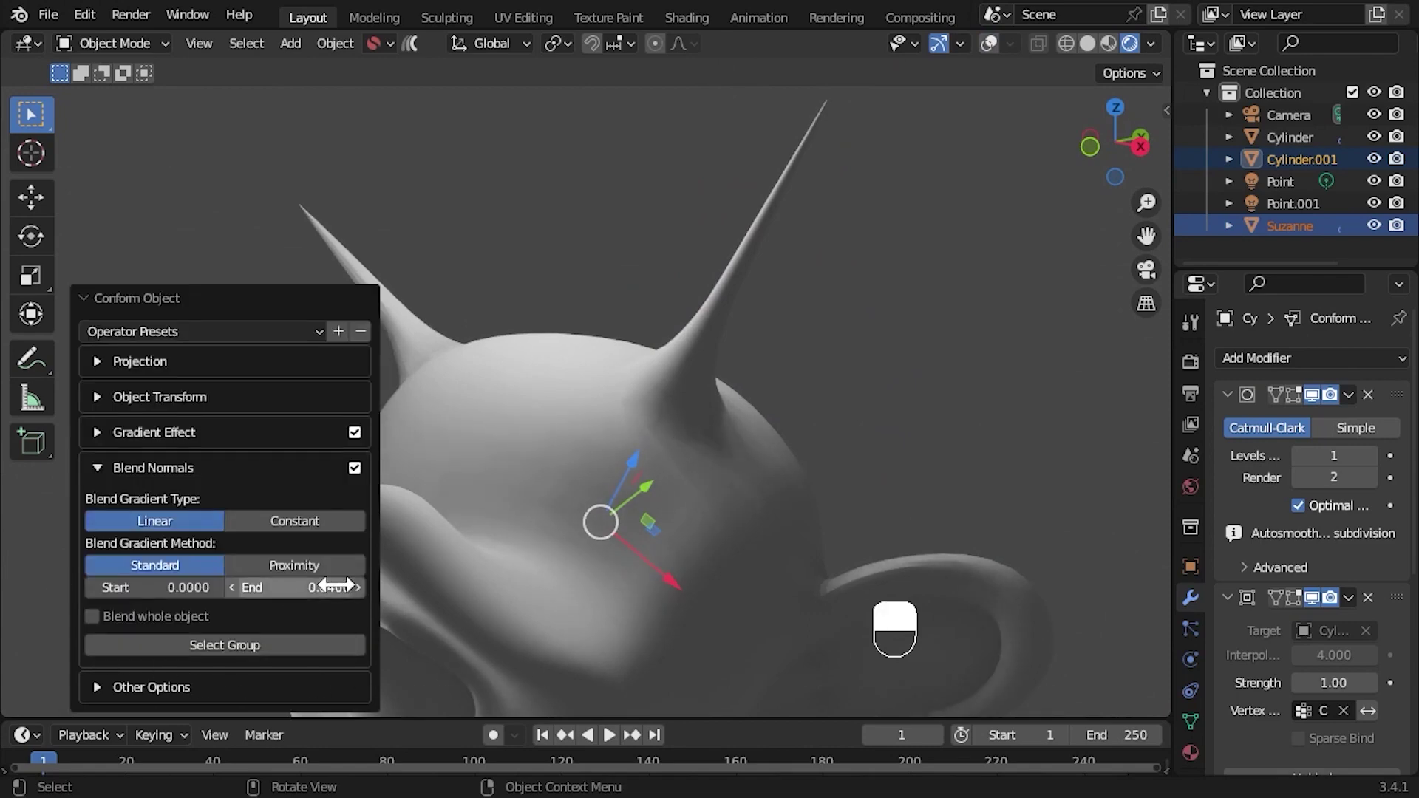
drag(330, 587, 347, 587)
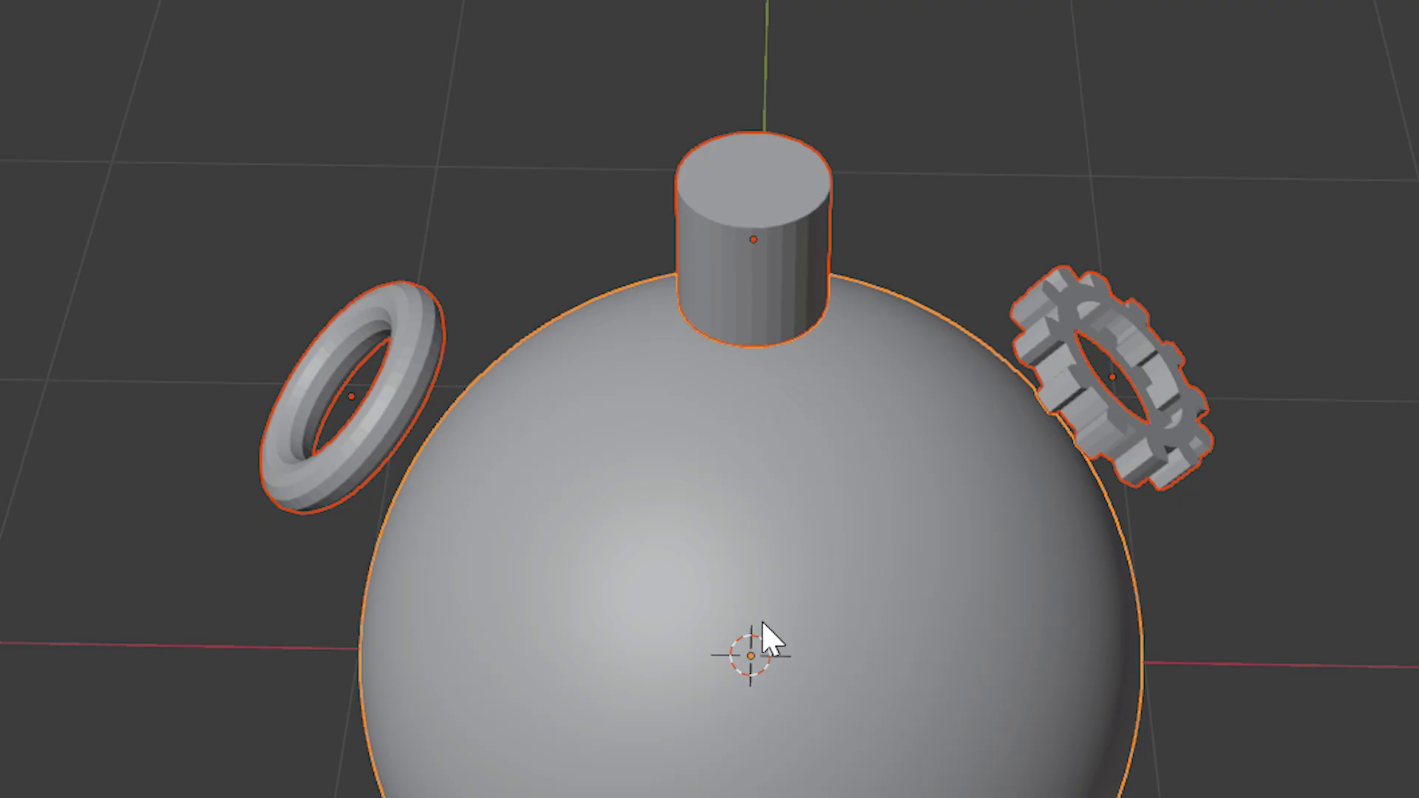
Step: Conform the torus, gear and cylinder onto the sphere
right_click(499, 375)
mouse_move(497, 374)
click(667, 372)
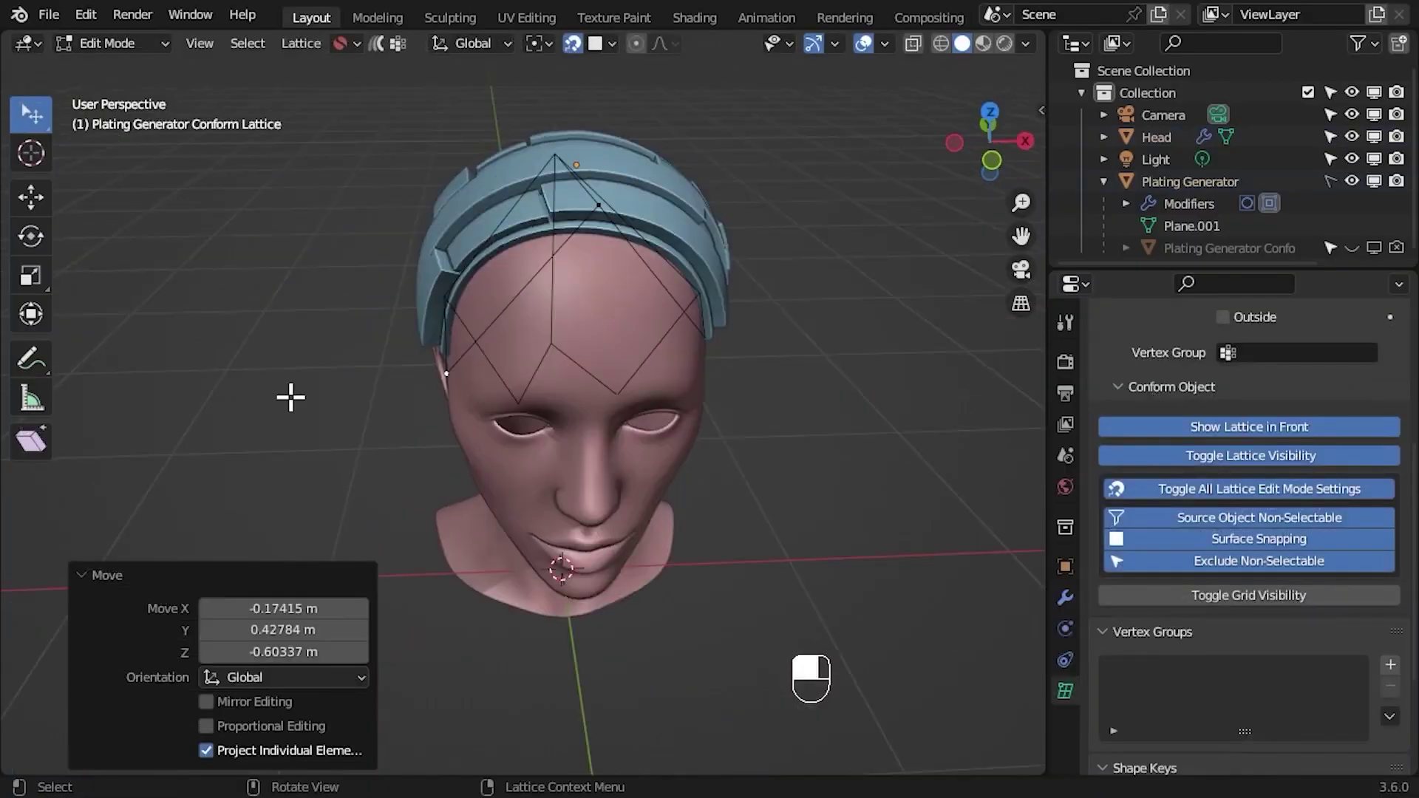
Step: Move several conform-lattice points to bend the head plating around the head
drag(291, 396, 576, 355)
middle_drag(577, 355, 624, 193)
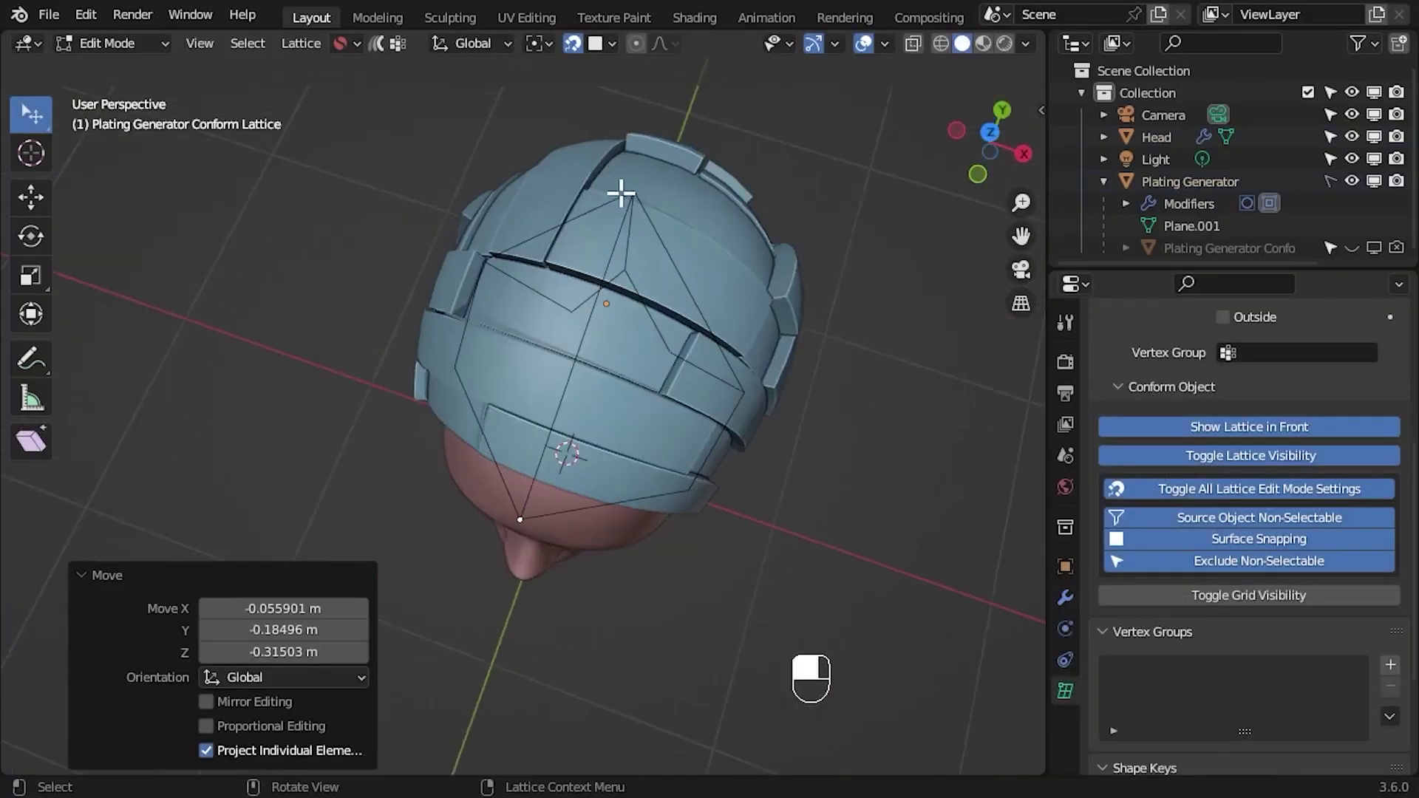
drag(624, 194, 613, 345)
middle_drag(613, 344, 611, 320)
drag(612, 320, 643, 425)
middle_drag(643, 425, 703, 320)
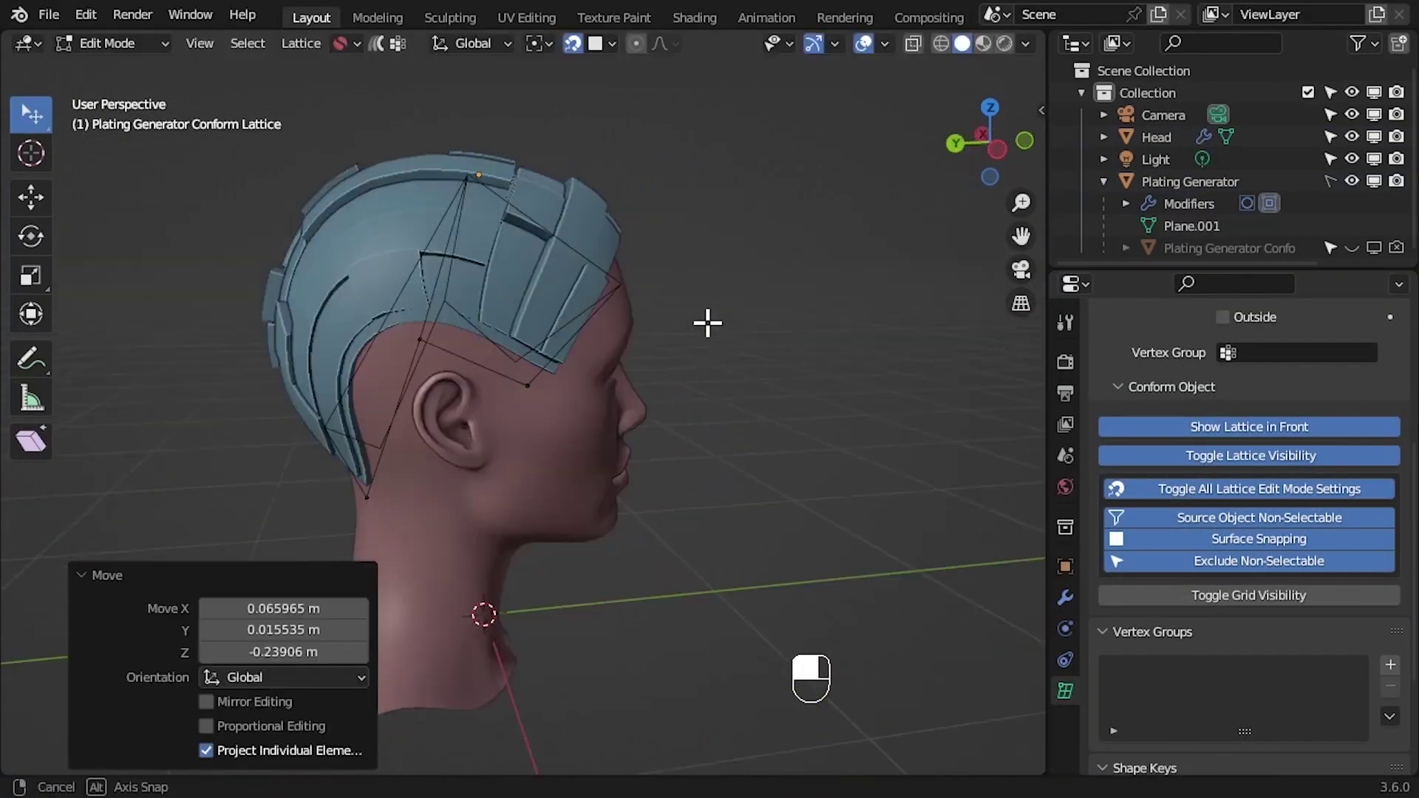
drag(477, 222, 468, 405)
middle_drag(468, 405, 476, 517)
drag(477, 517, 478, 570)
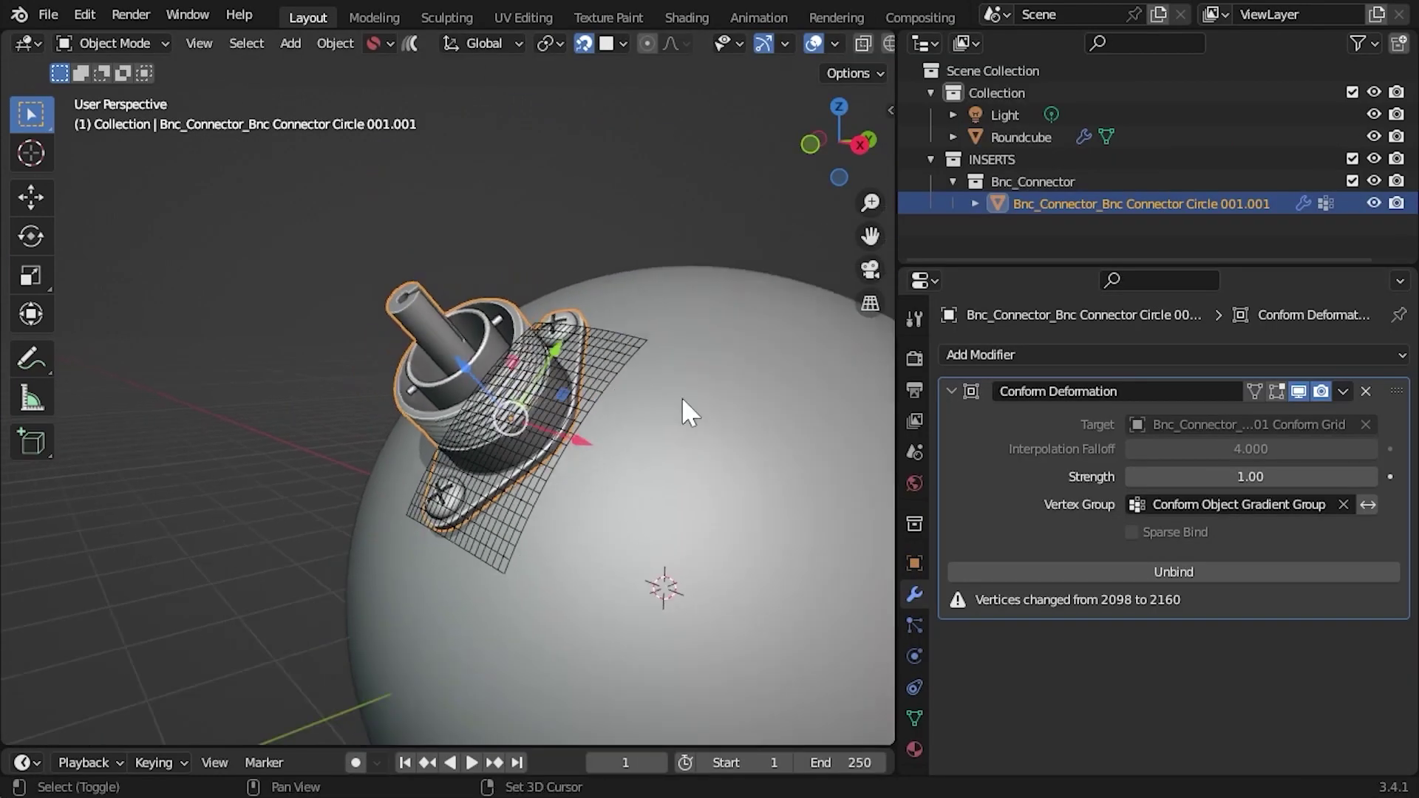
Step: Conform the connector onto the Roundcube sphere
shift+click(682, 397)
click(409, 43)
click(442, 68)
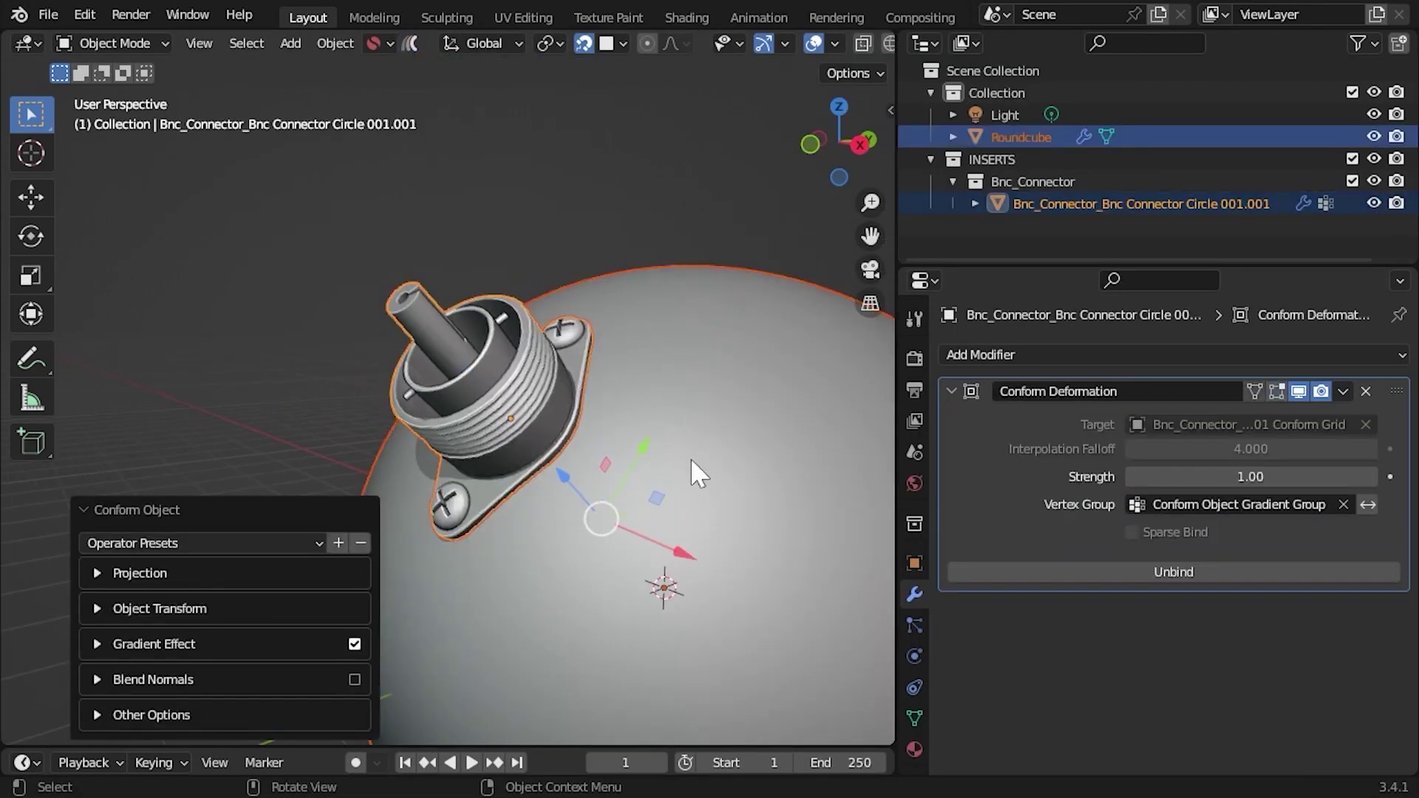
middle_drag(690, 458, 588, 461)
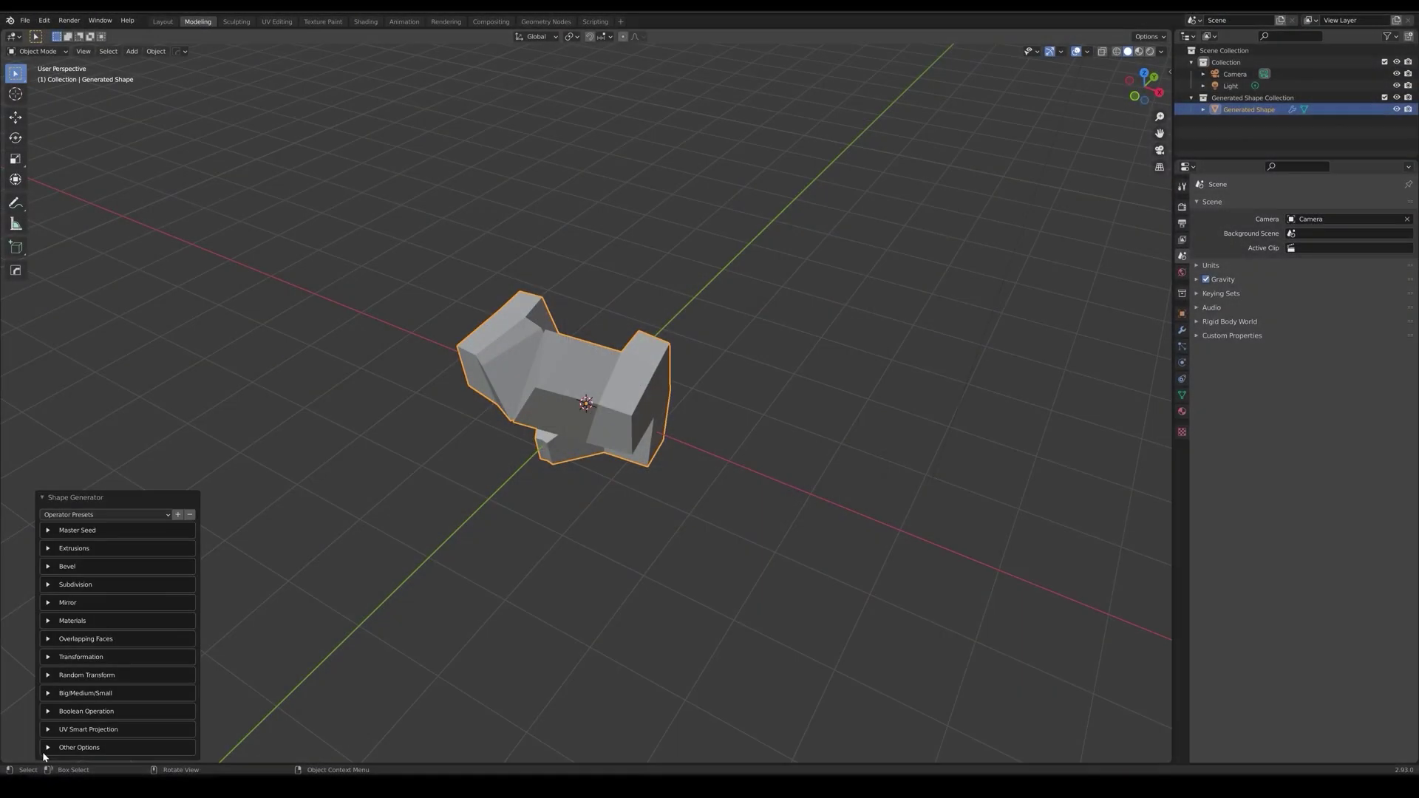
Step: Expand the Master Seed options for the generated blue, yellow and red ship
click(47, 531)
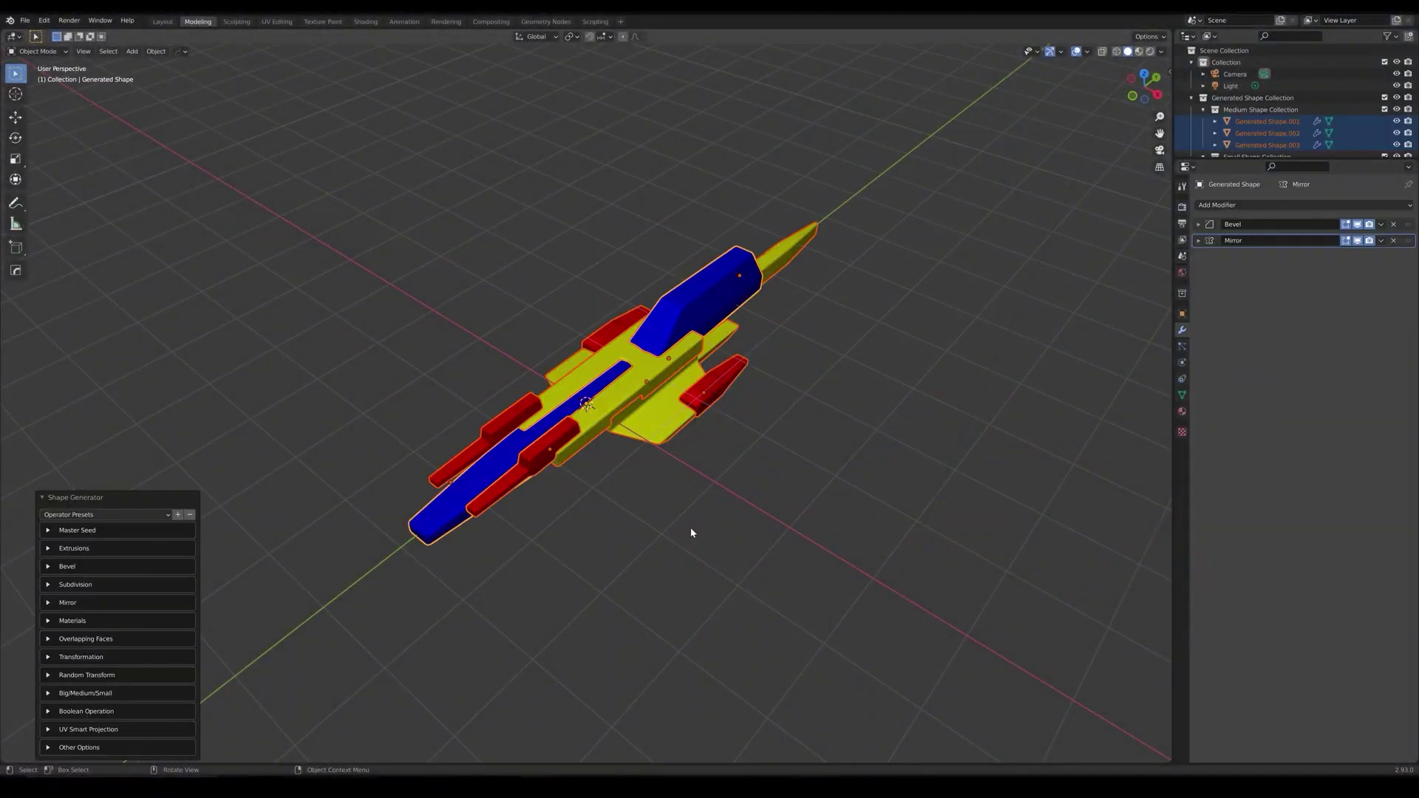
Step: Regenerate the ship with a new random seed and enable Apply Boolean for small shapes
click(51, 531)
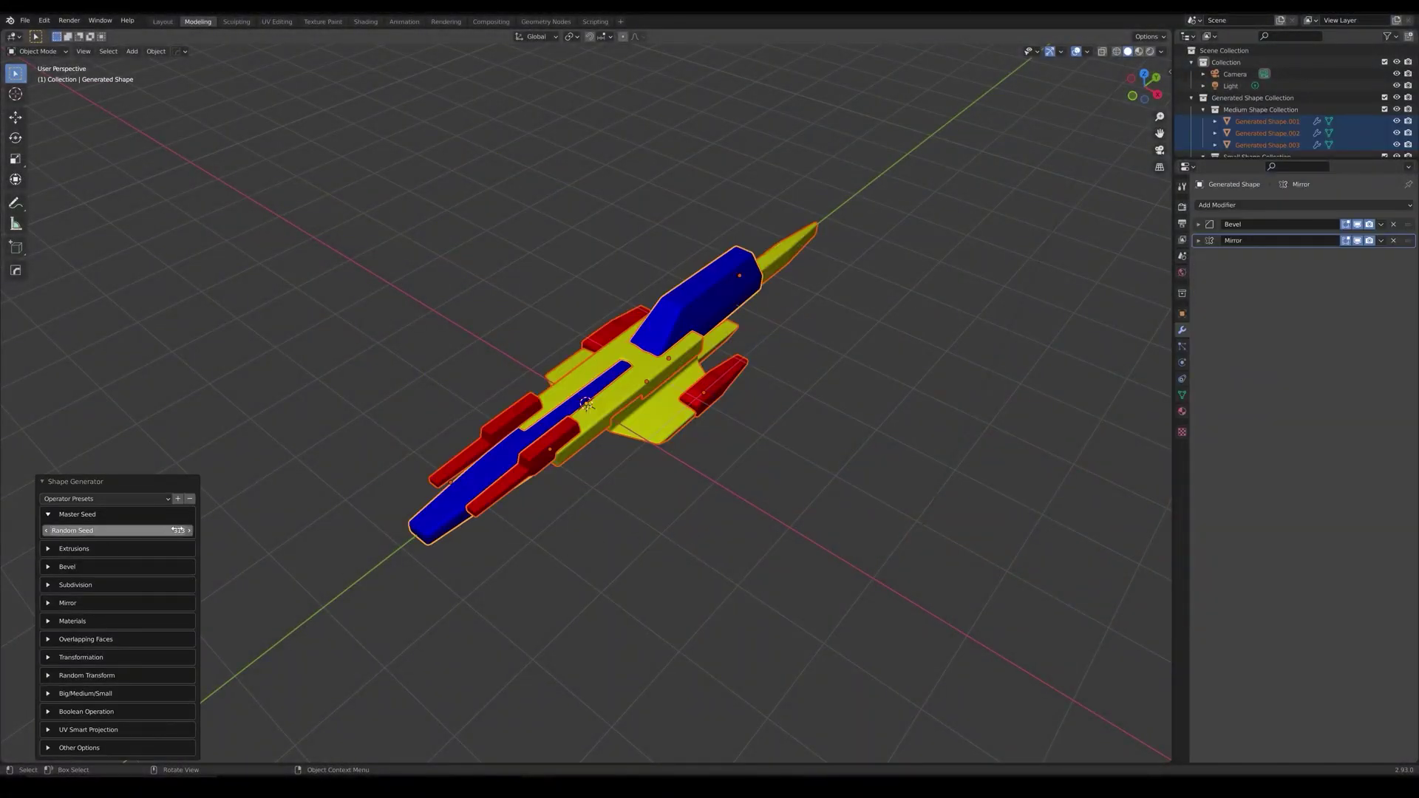
drag(118, 531, 228, 539)
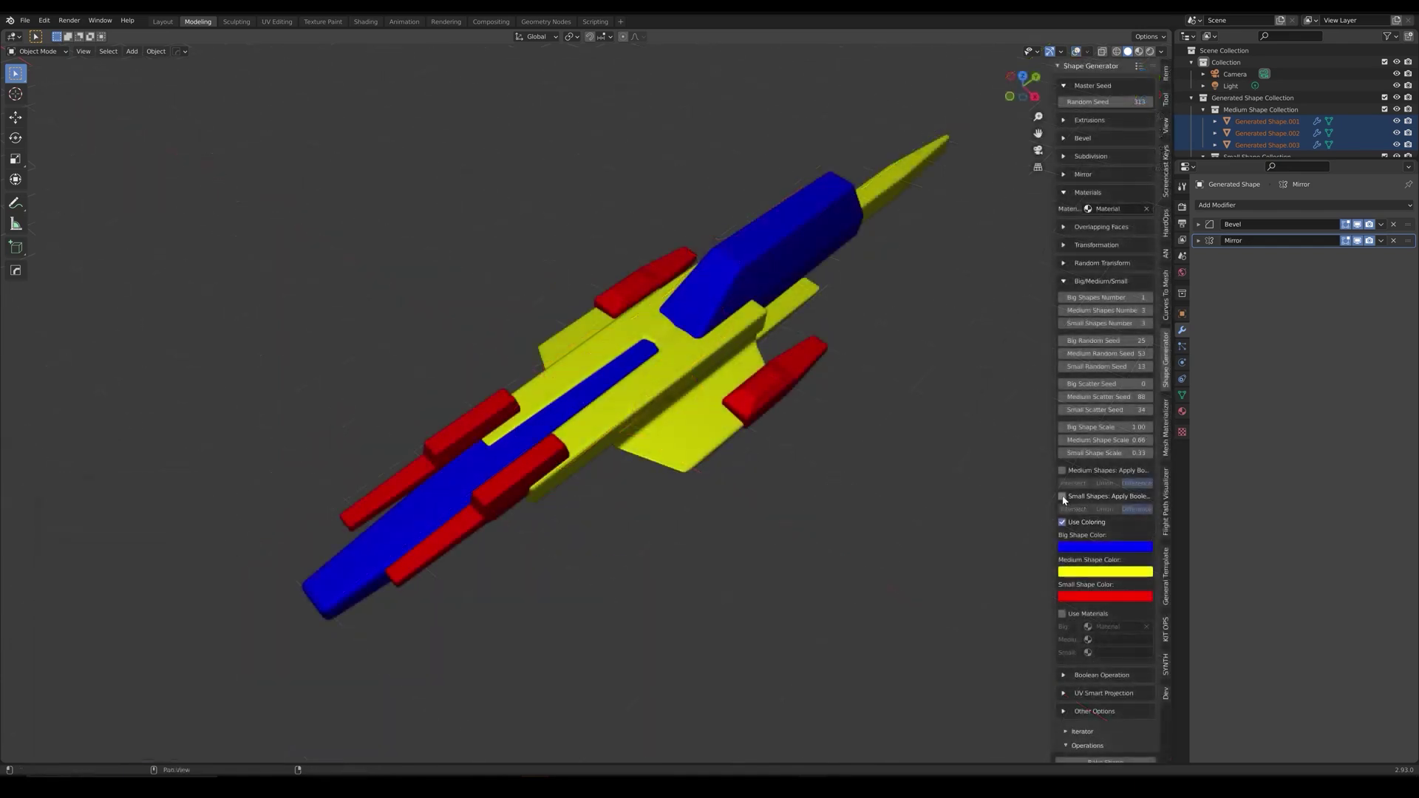
click(1063, 497)
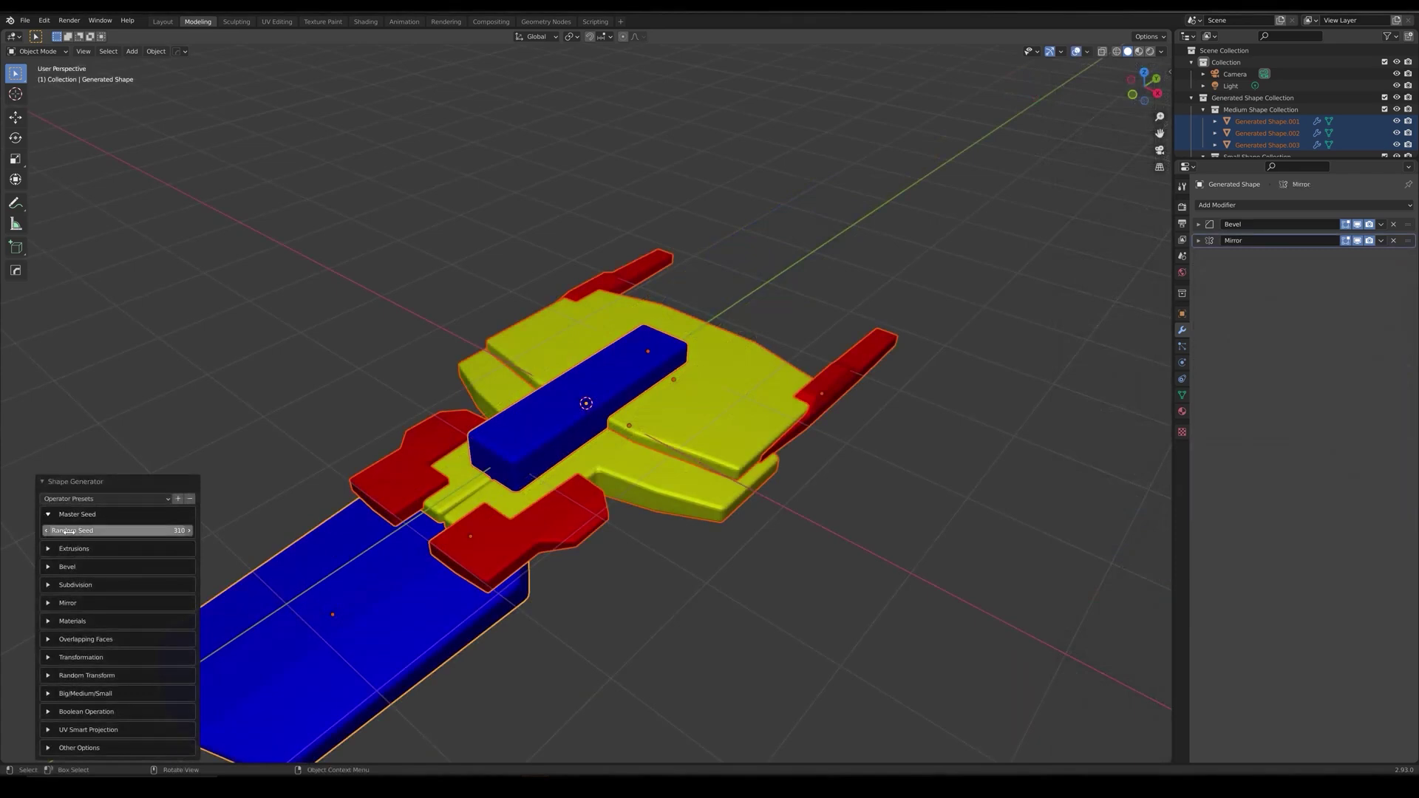
Step: Step the random seed up to 313 and deselect the ship
click(190, 531)
click(190, 530)
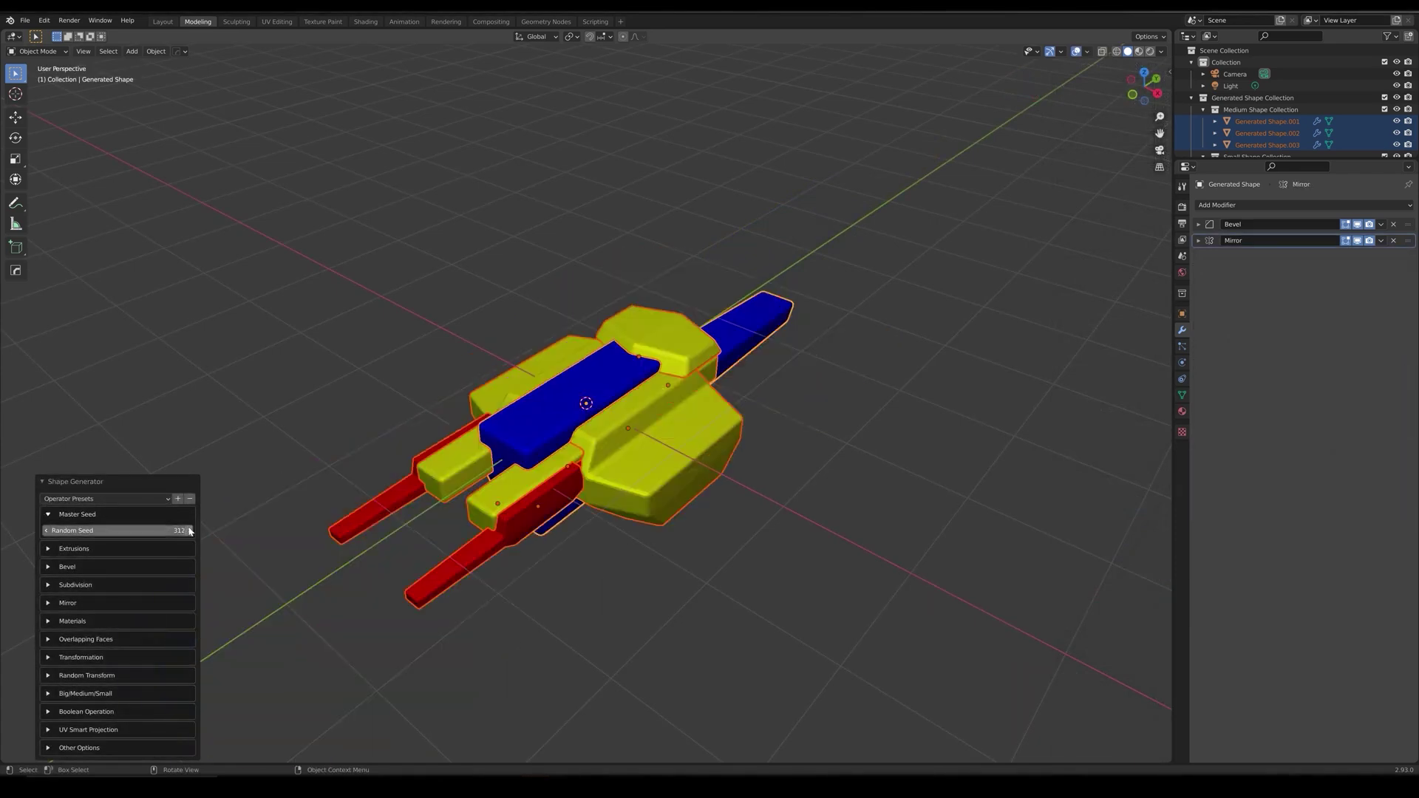
click(190, 530)
click(774, 535)
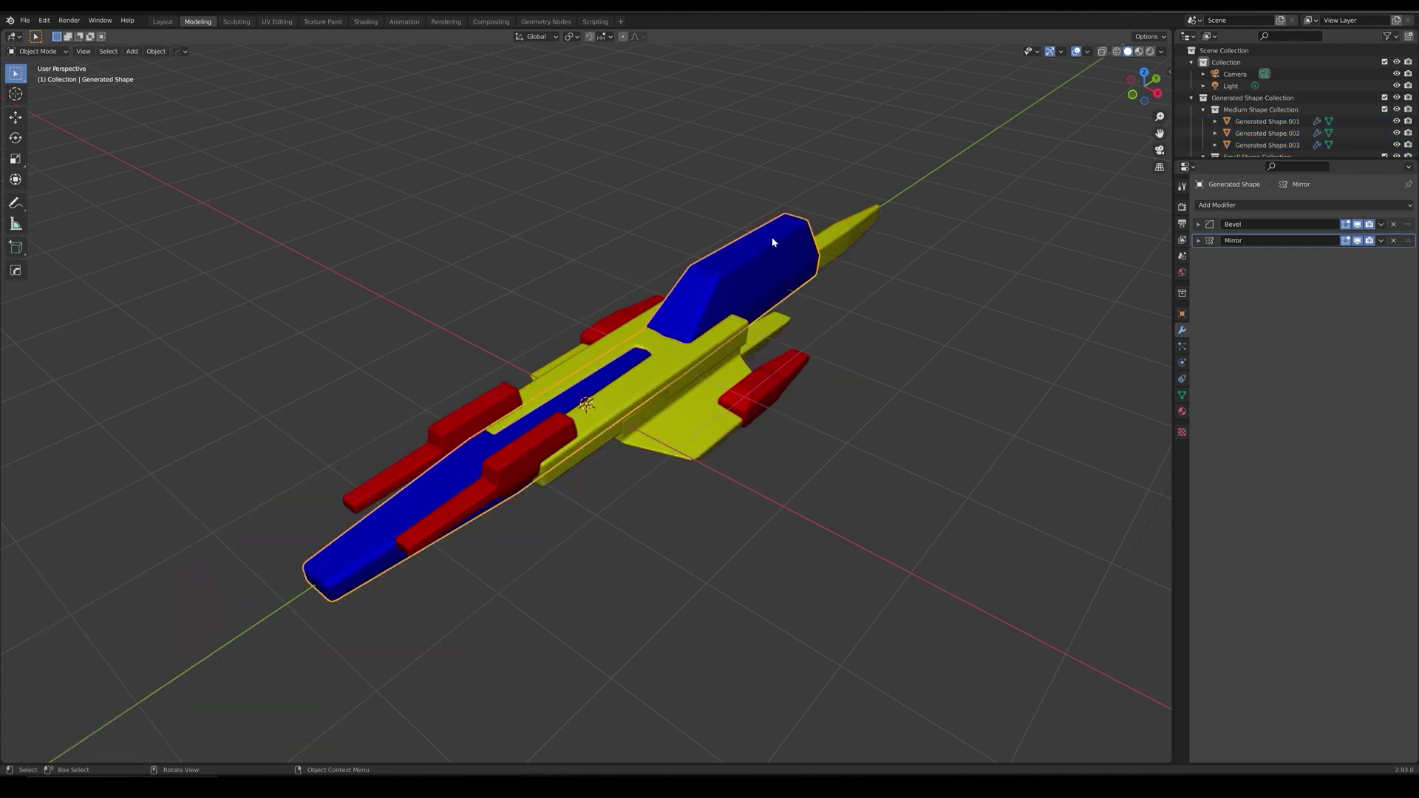
Step: Raise the extrusion maximum taper to 1.25 in the Shape Generator sidebar
key(n)
click(1066, 121)
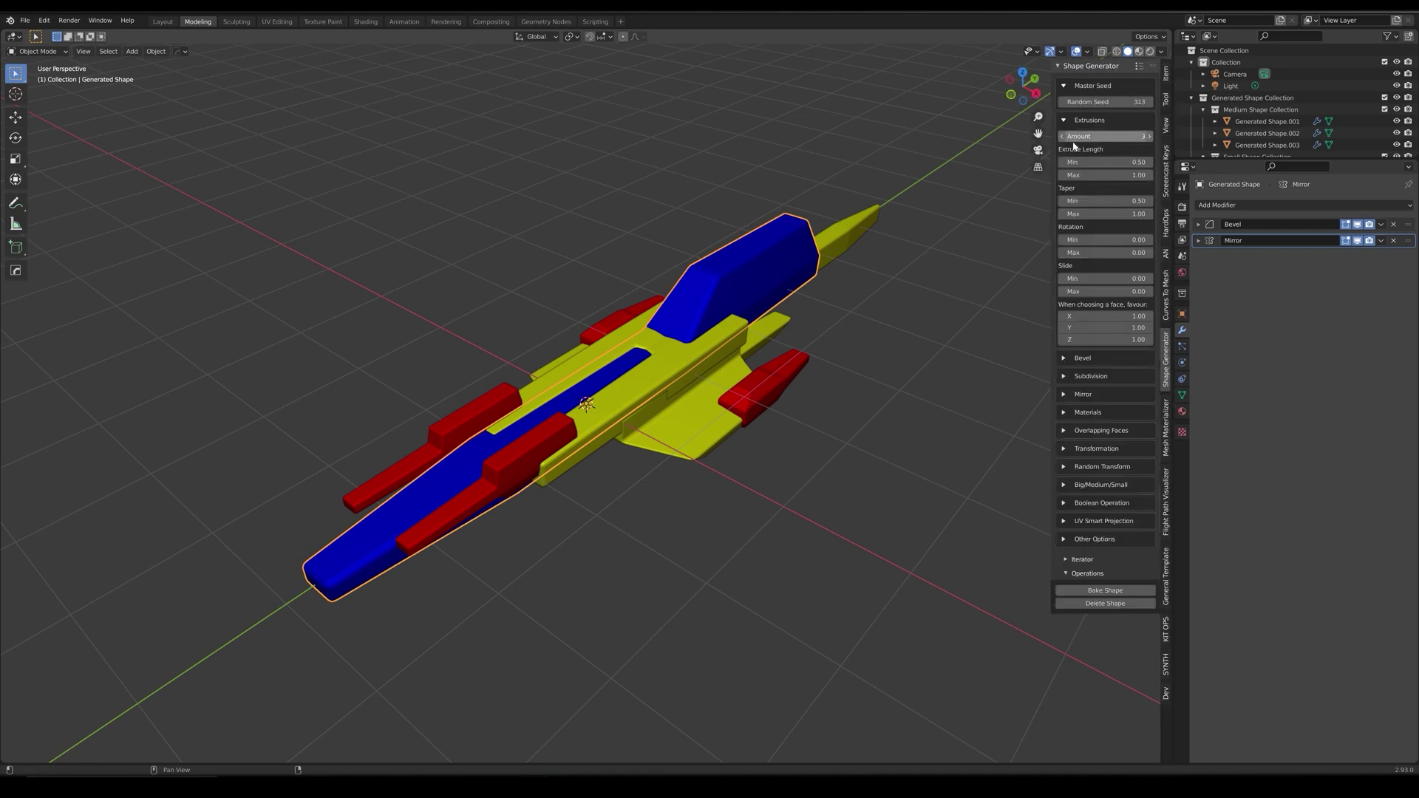
drag(1108, 214, 1099, 236)
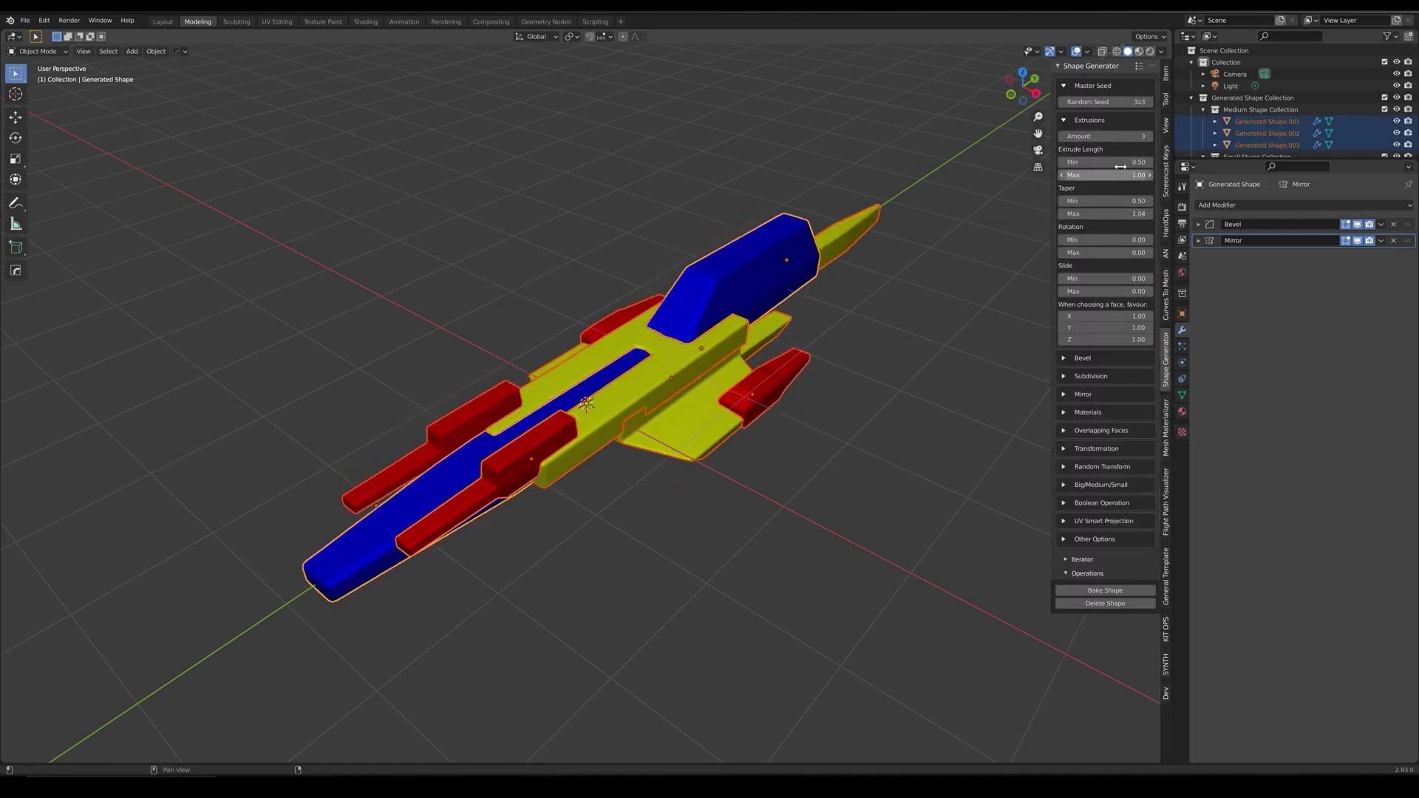
Step: Generate a new shape from the 'organic' preset and inspect its mesh in Edit Mode
click(1138, 66)
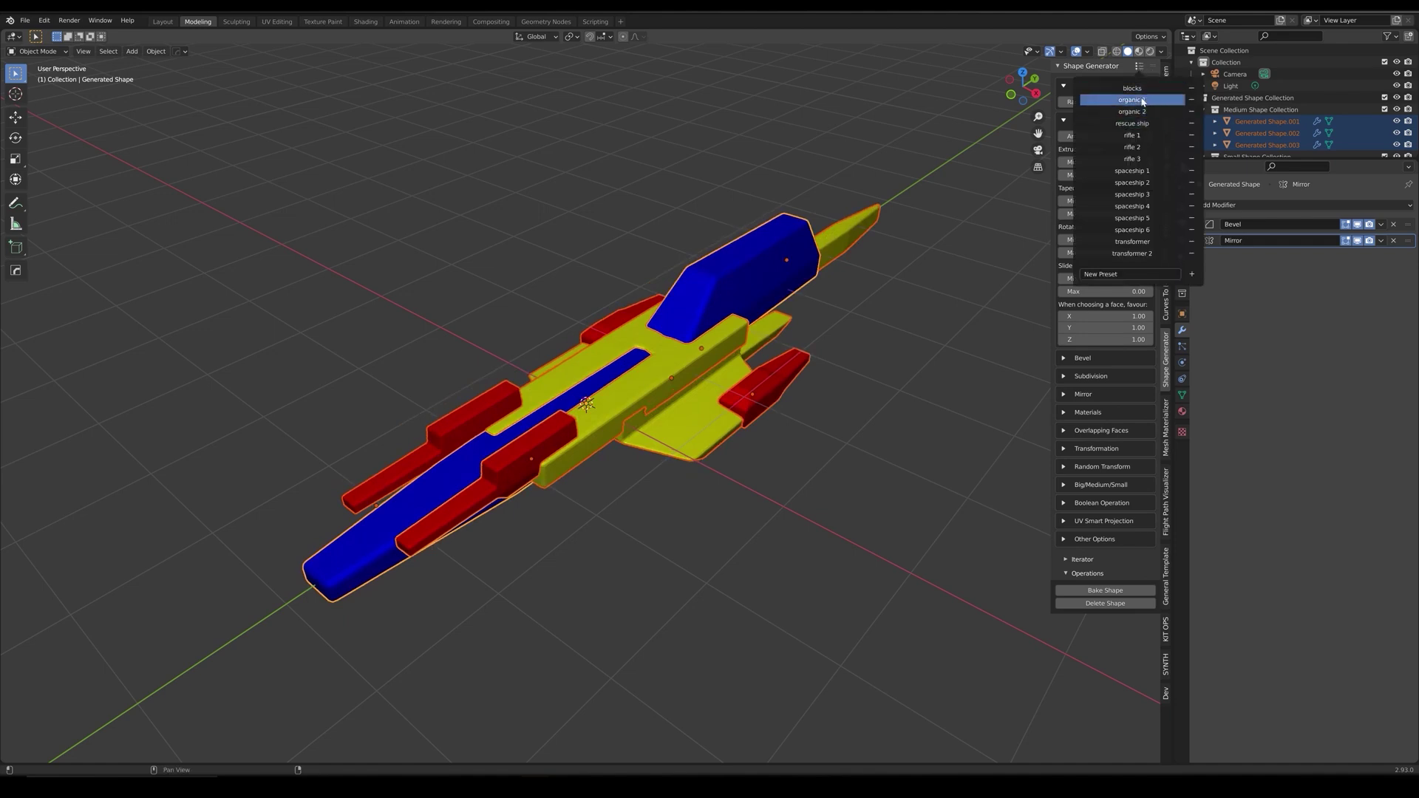
click(1142, 100)
middle_drag(456, 500, 640, 363)
key(Tab)
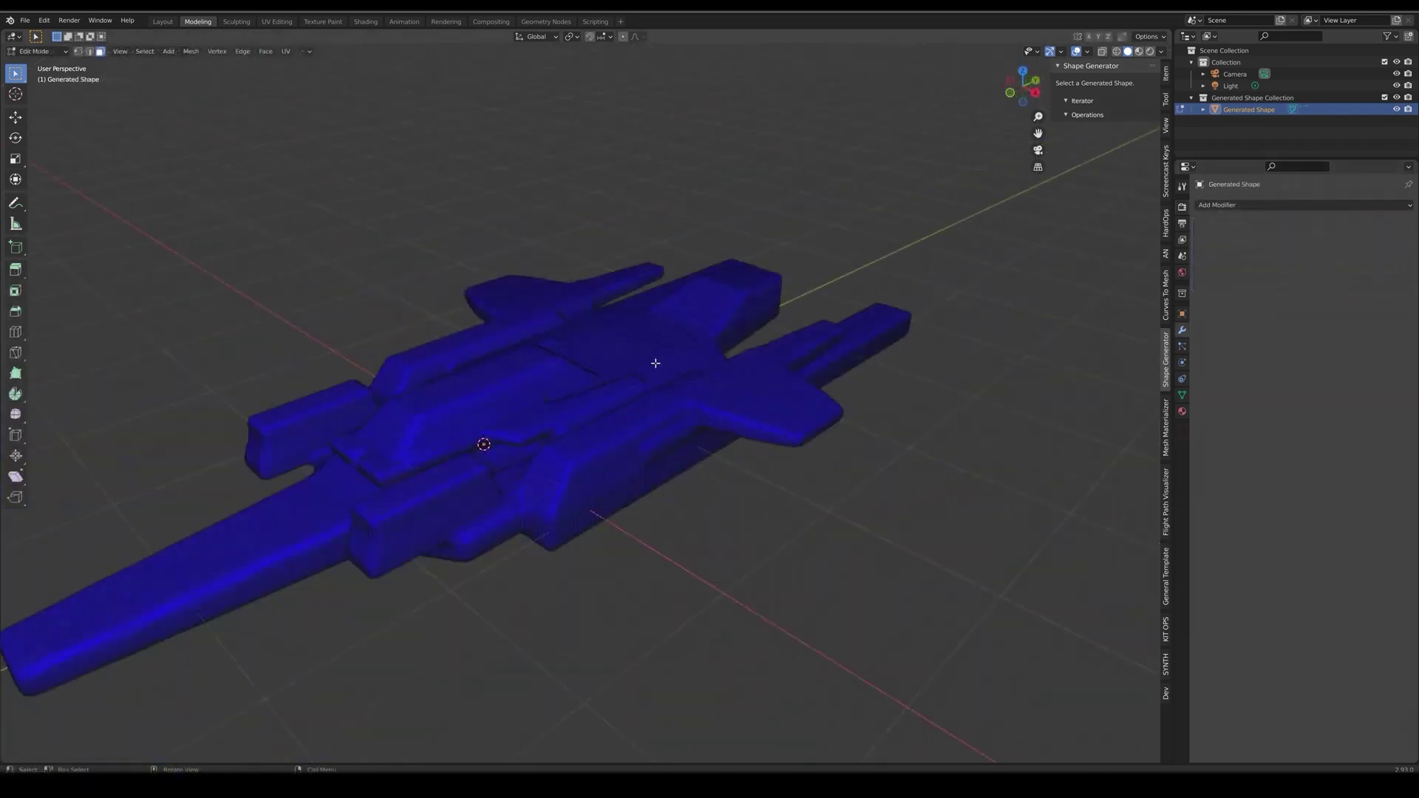
key(Tab)
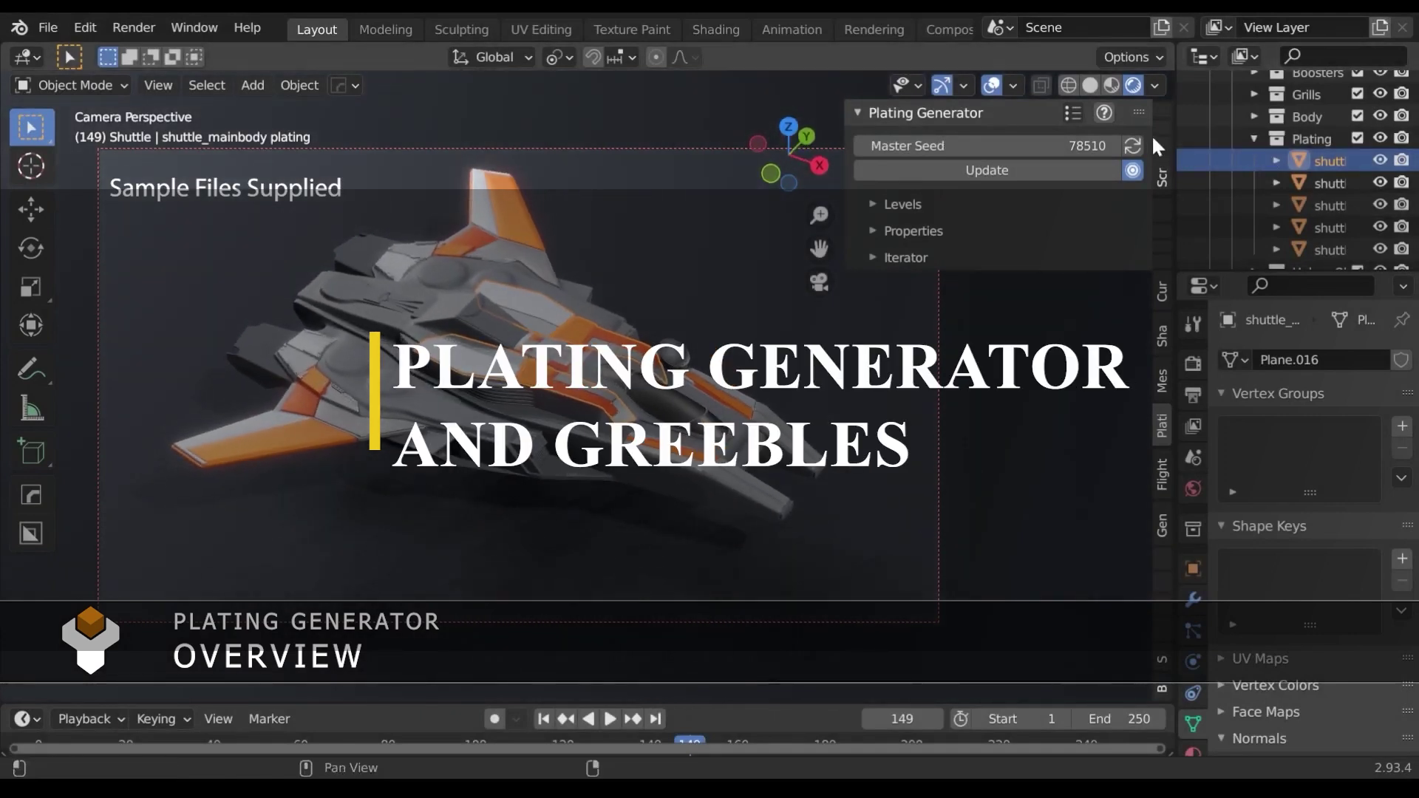
Step: Reroll the shuttle's plating pattern several times with the Master Seed randomizer
click(1135, 146)
click(1134, 146)
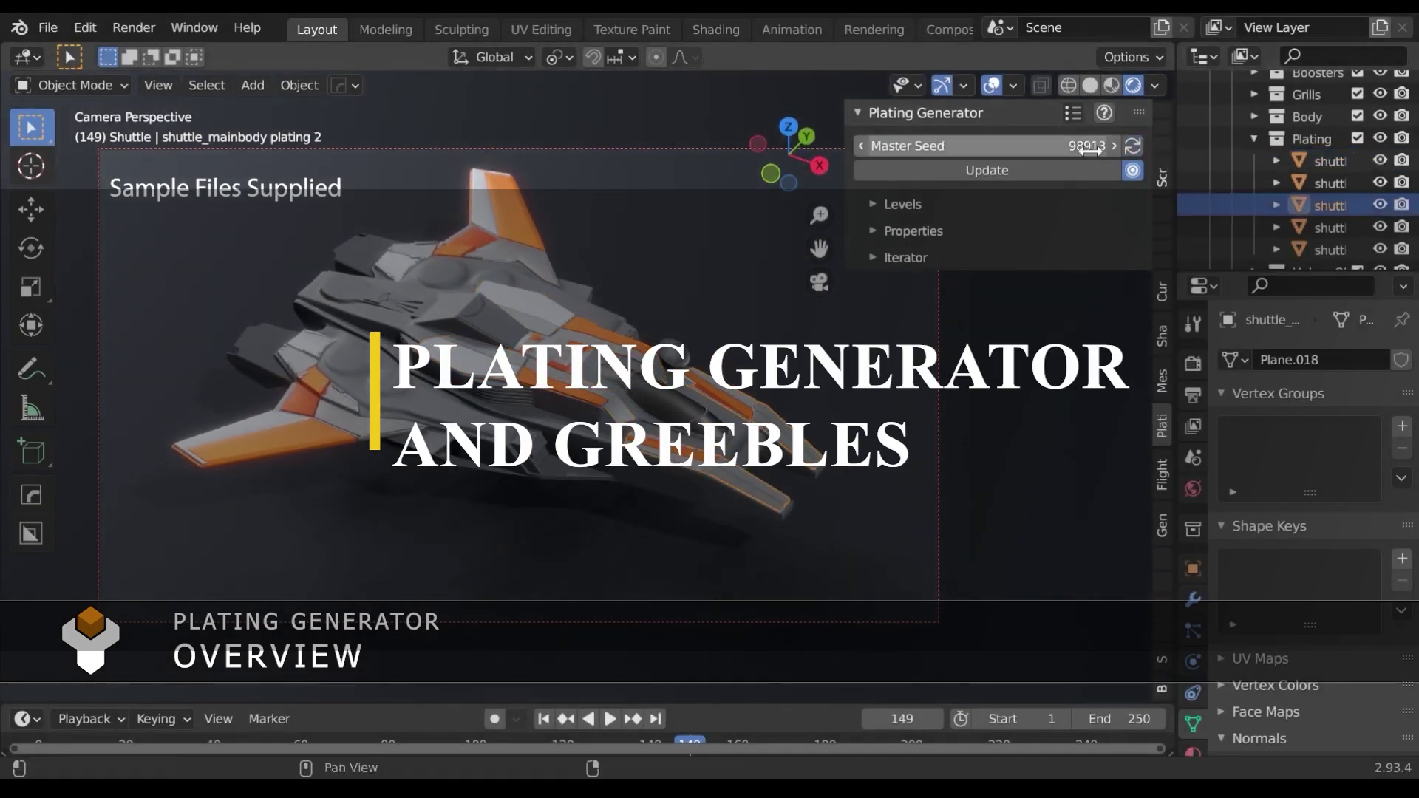
click(1132, 145)
click(1132, 146)
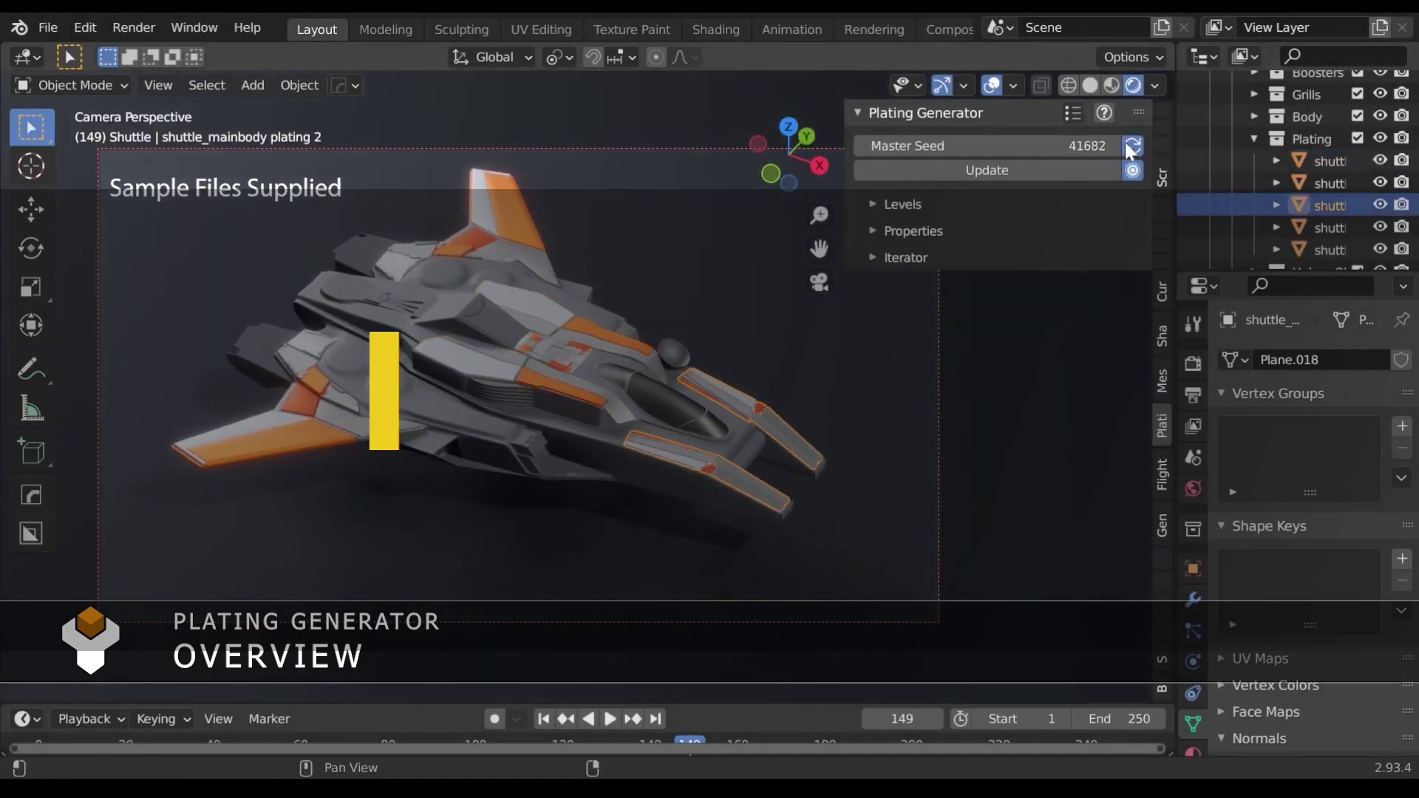
click(1132, 145)
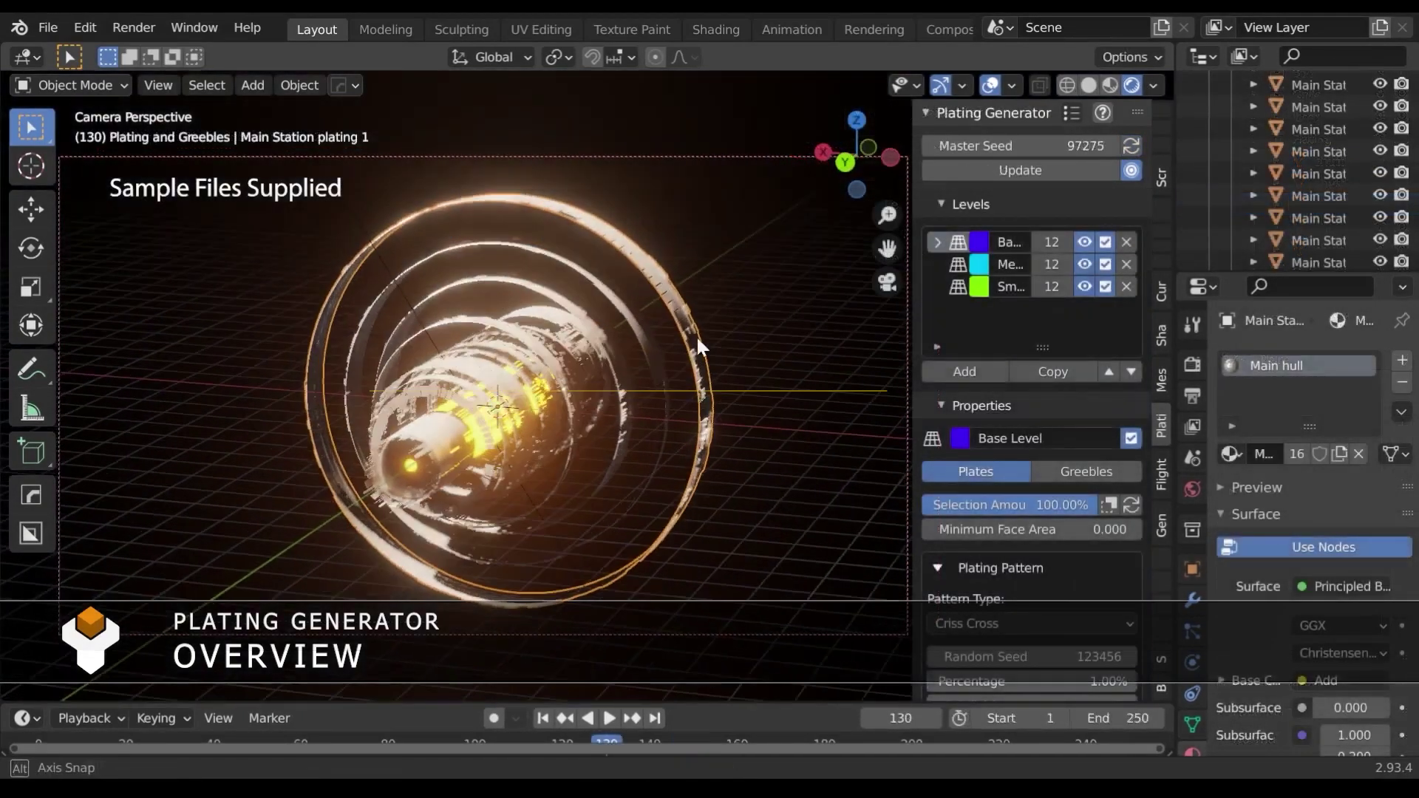
middle_drag(695, 335, 623, 374)
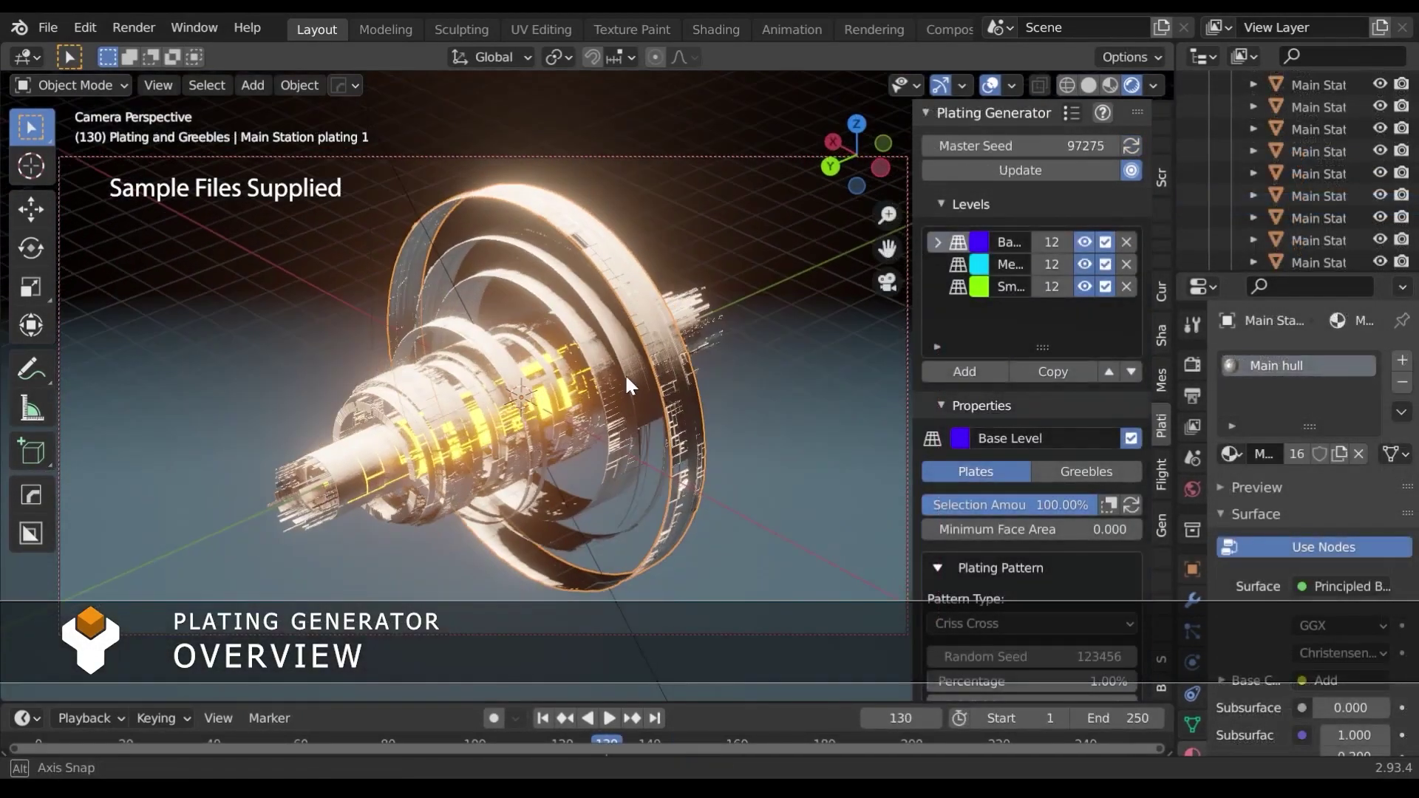
Step: Reroll the plating patterns on the space station, the ship's back plating and the cube
click(1131, 146)
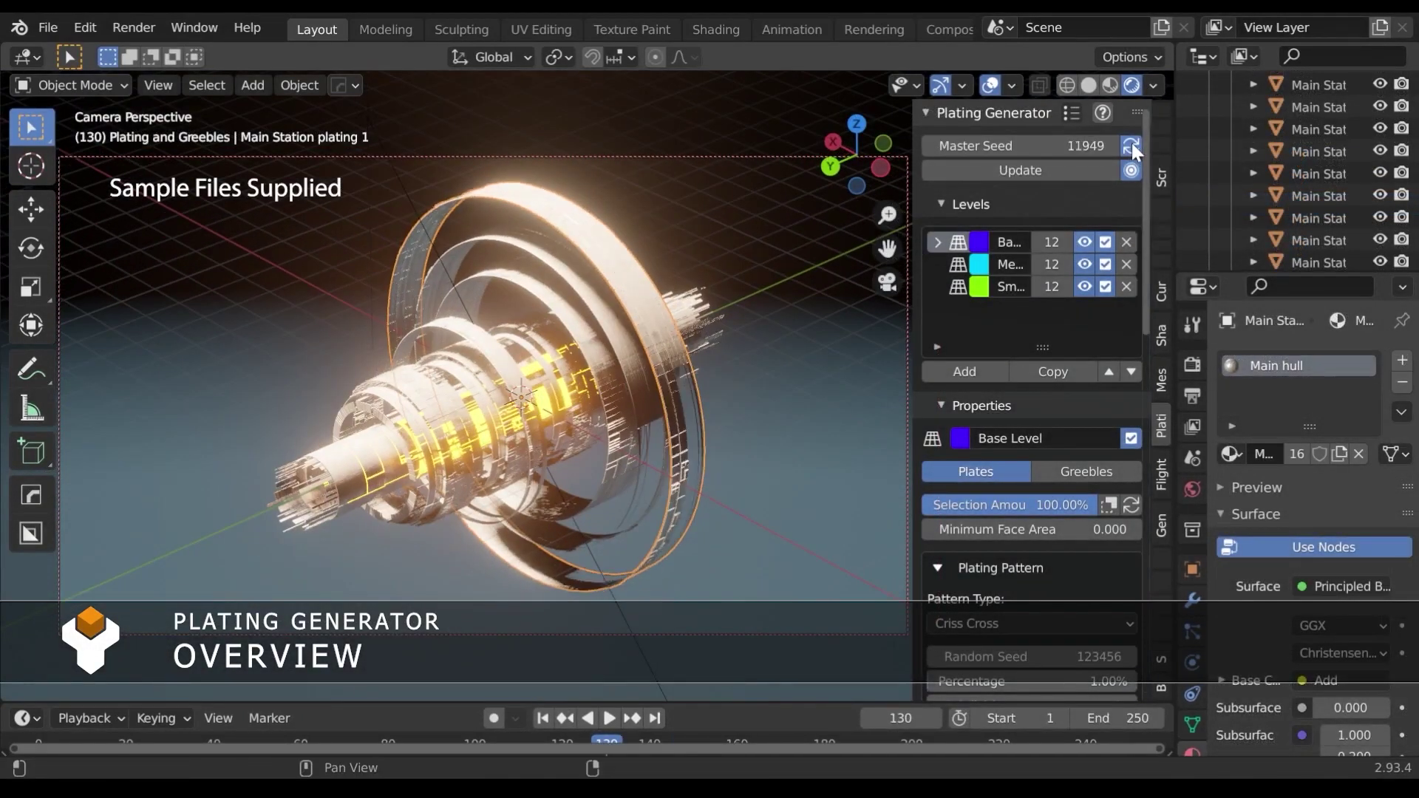
click(1130, 146)
click(1131, 146)
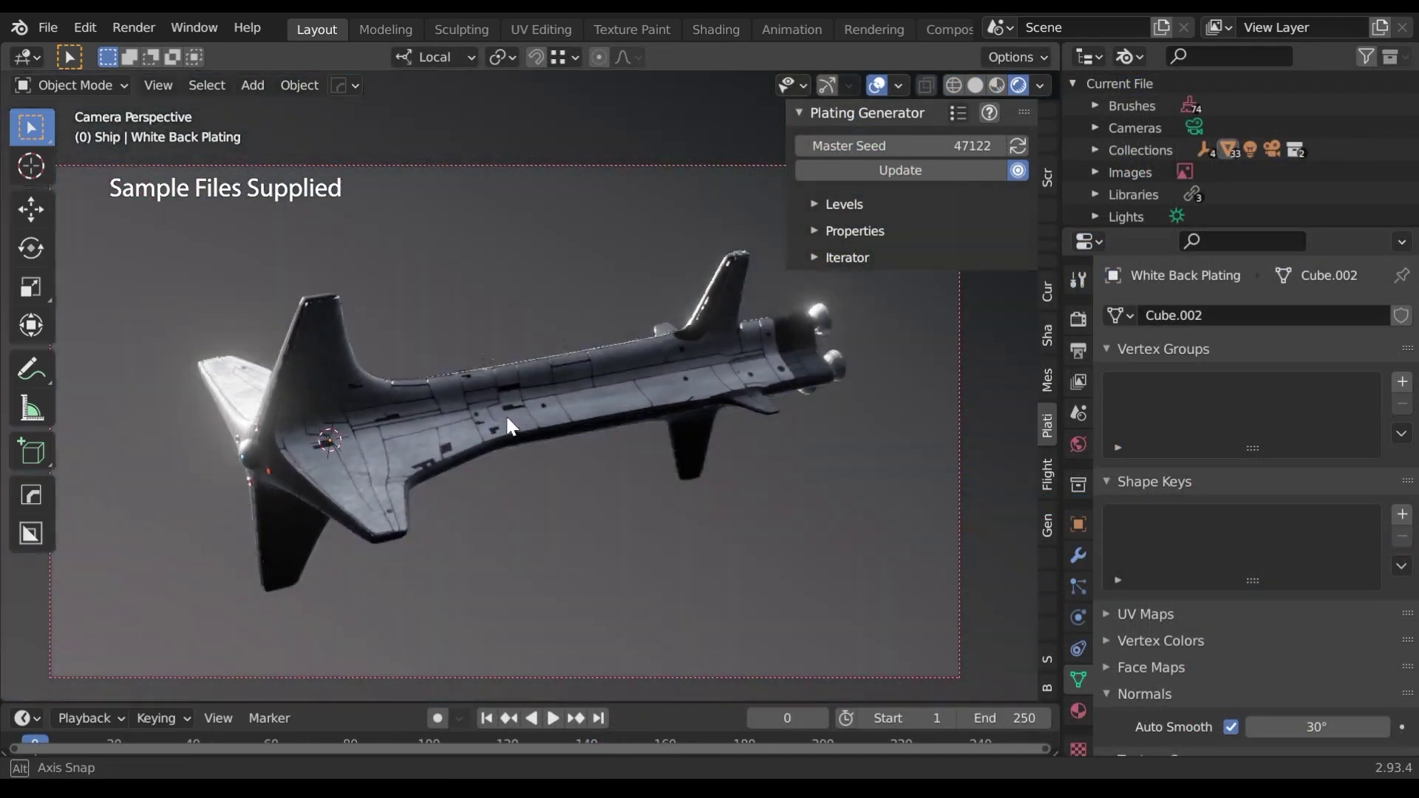
click(370, 455)
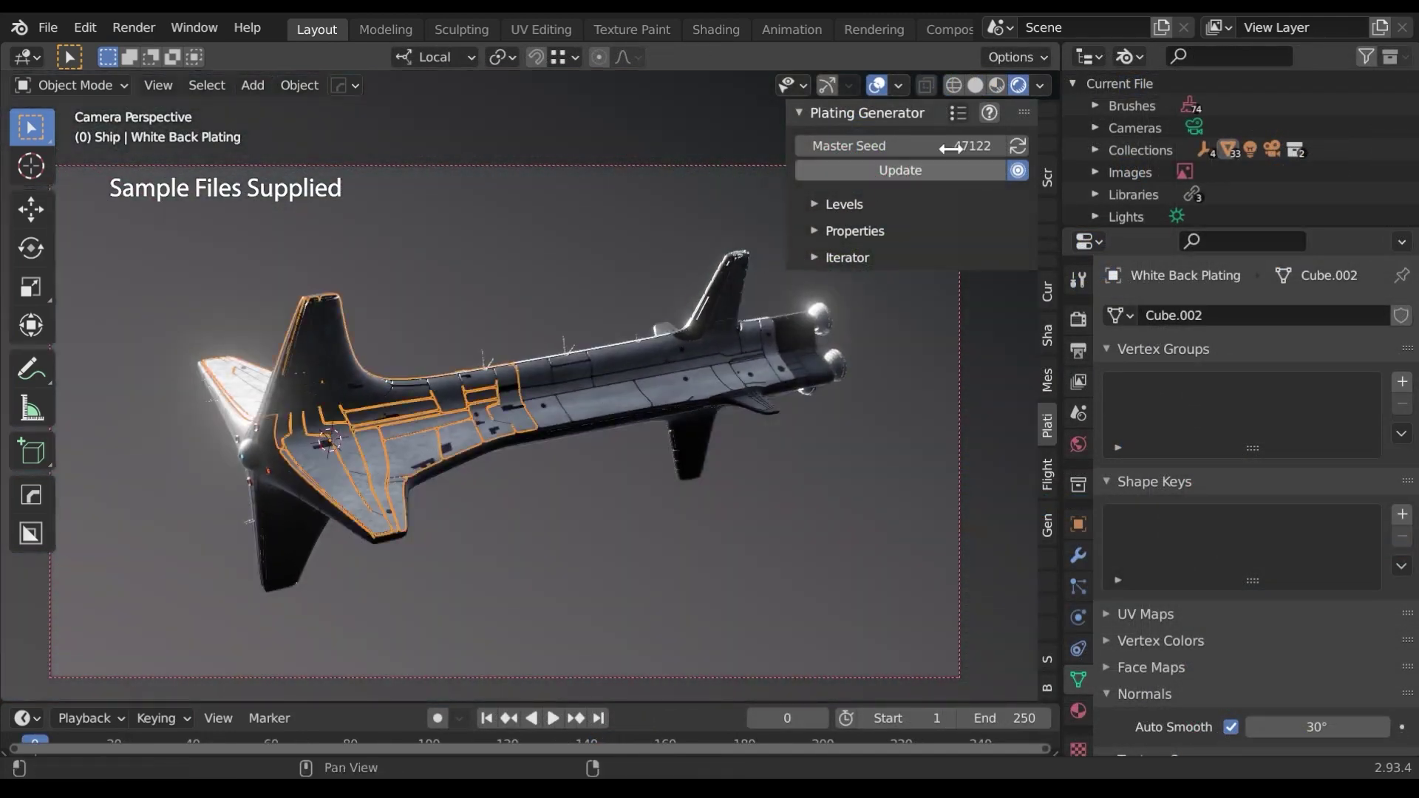
click(1018, 145)
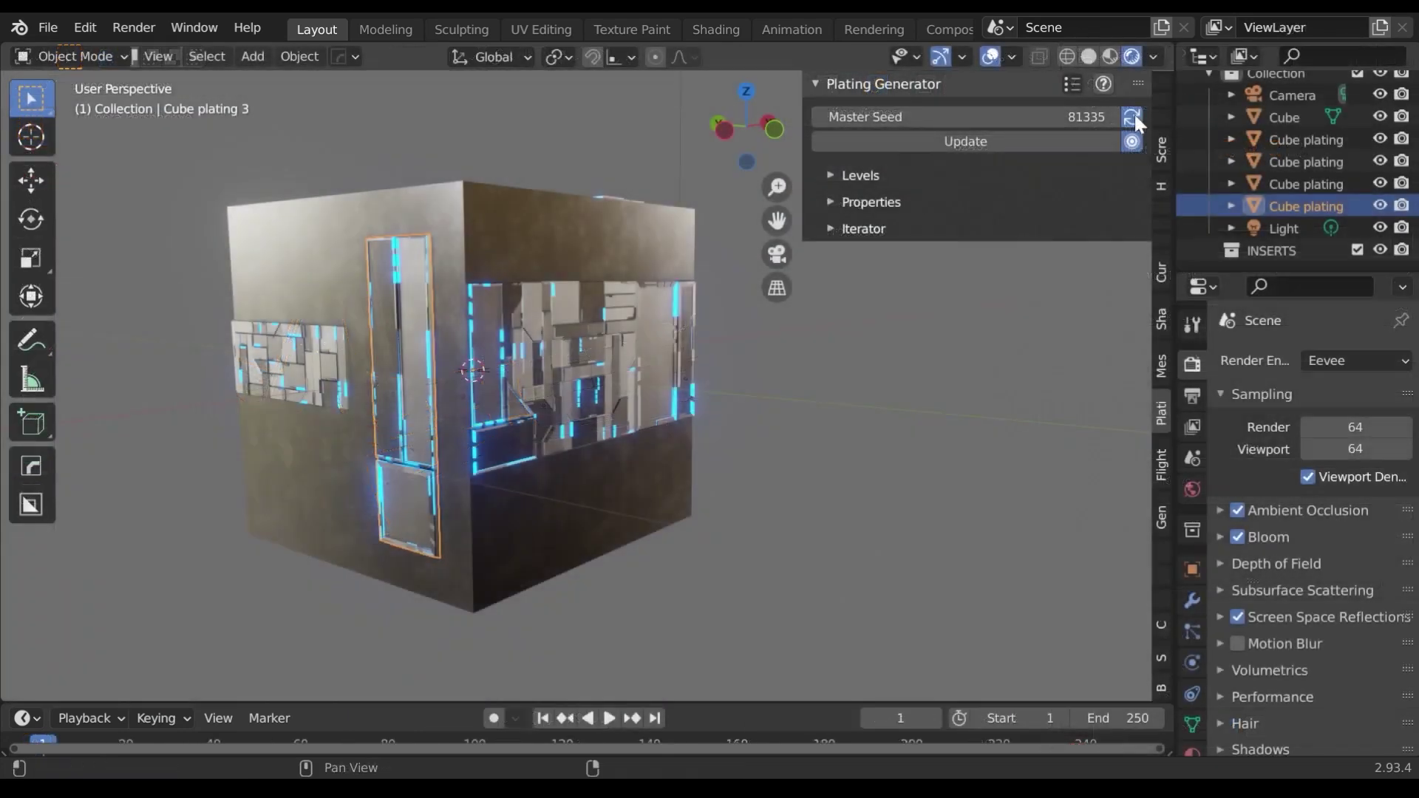
click(1132, 117)
click(1132, 116)
click(1131, 117)
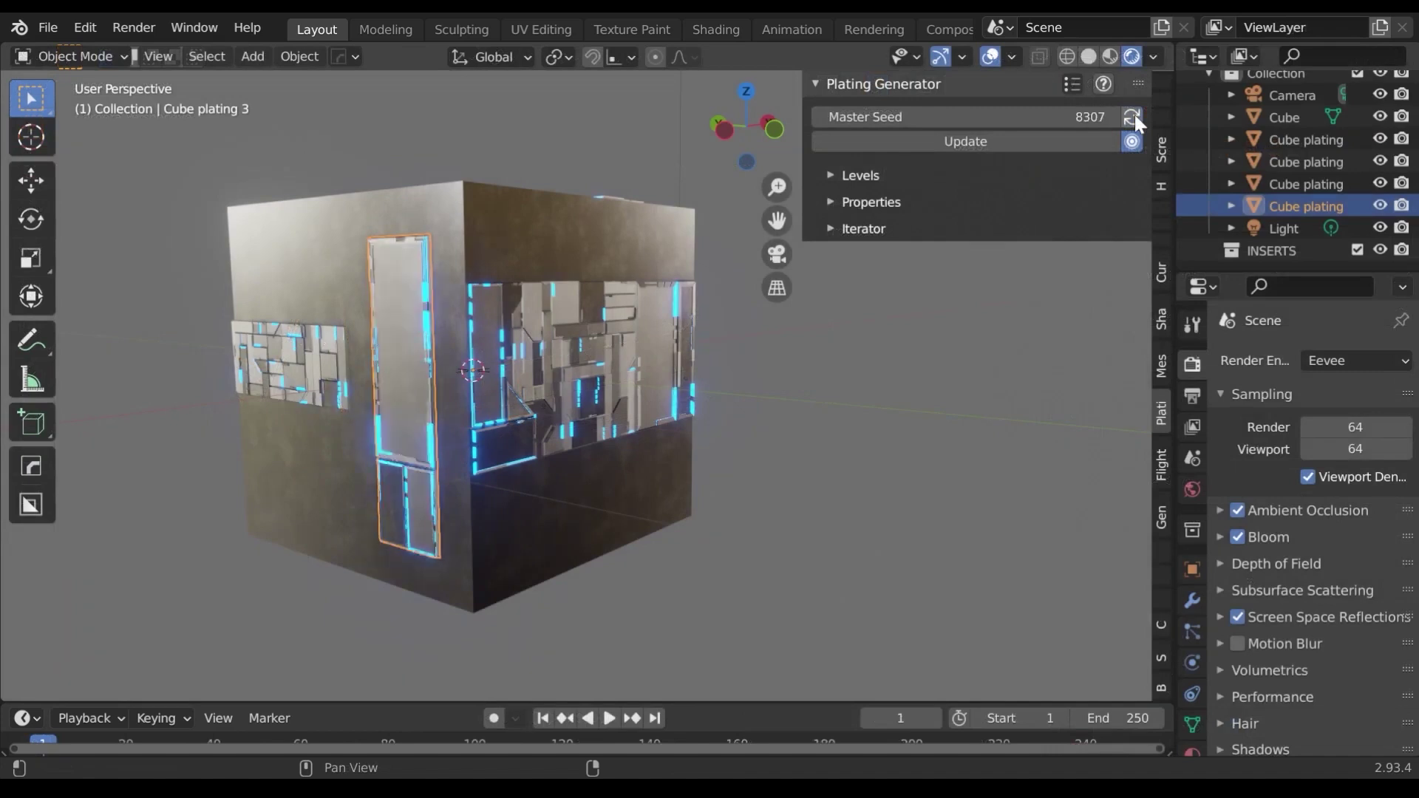
Step: Set the cube's front plating Max Height to 1 under Properties
click(633, 394)
click(830, 203)
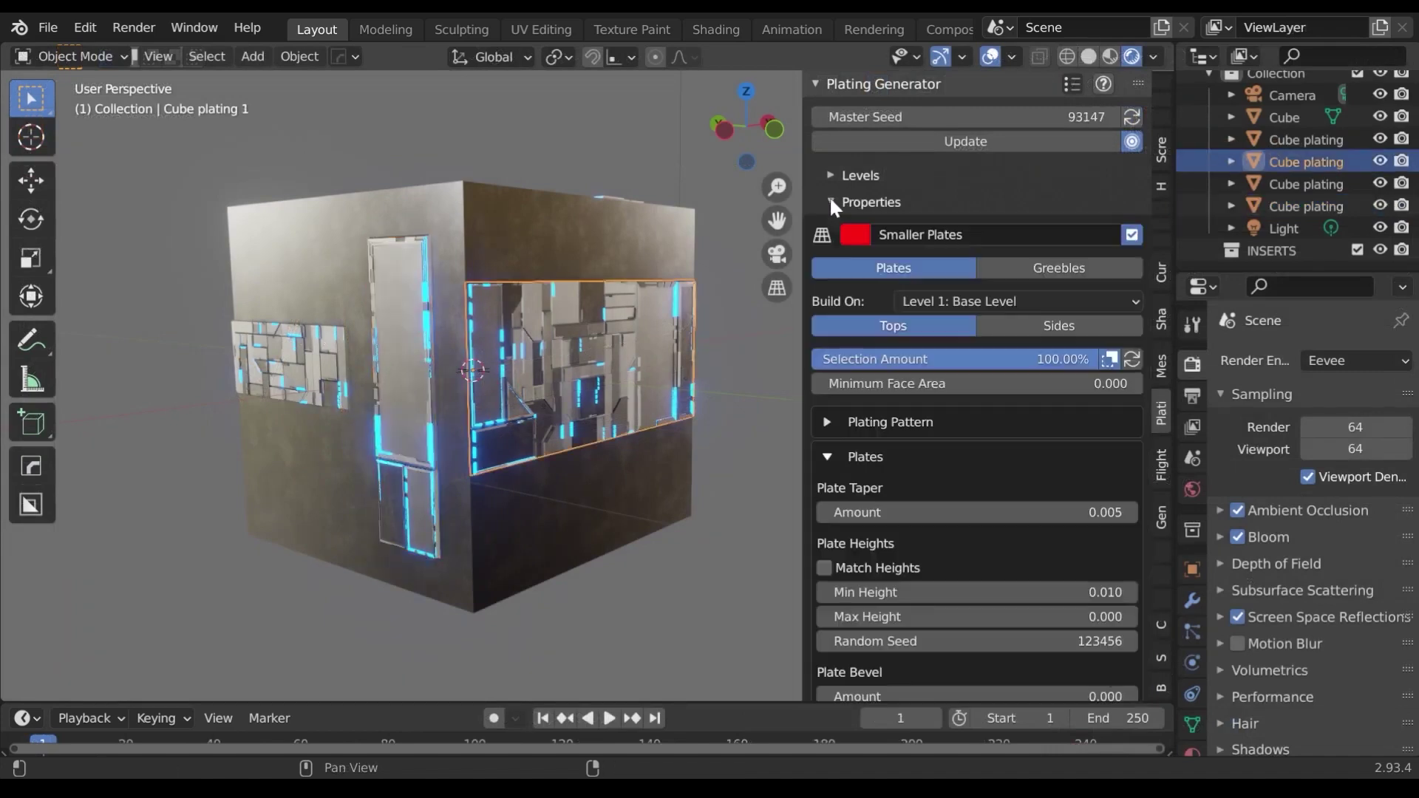
scroll(862, 467, down, 3)
click(1012, 528)
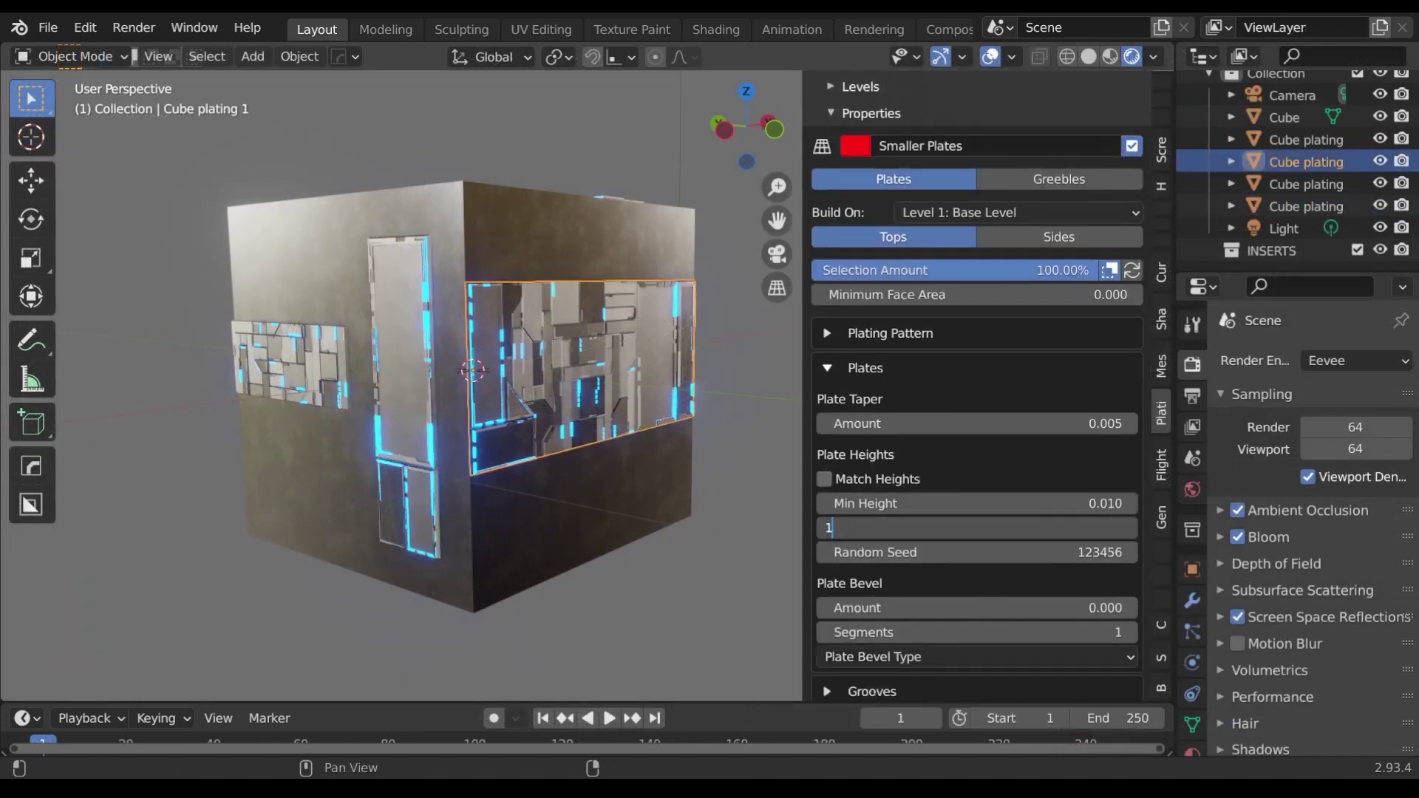
key(Return)
middle_drag(613, 340, 608, 430)
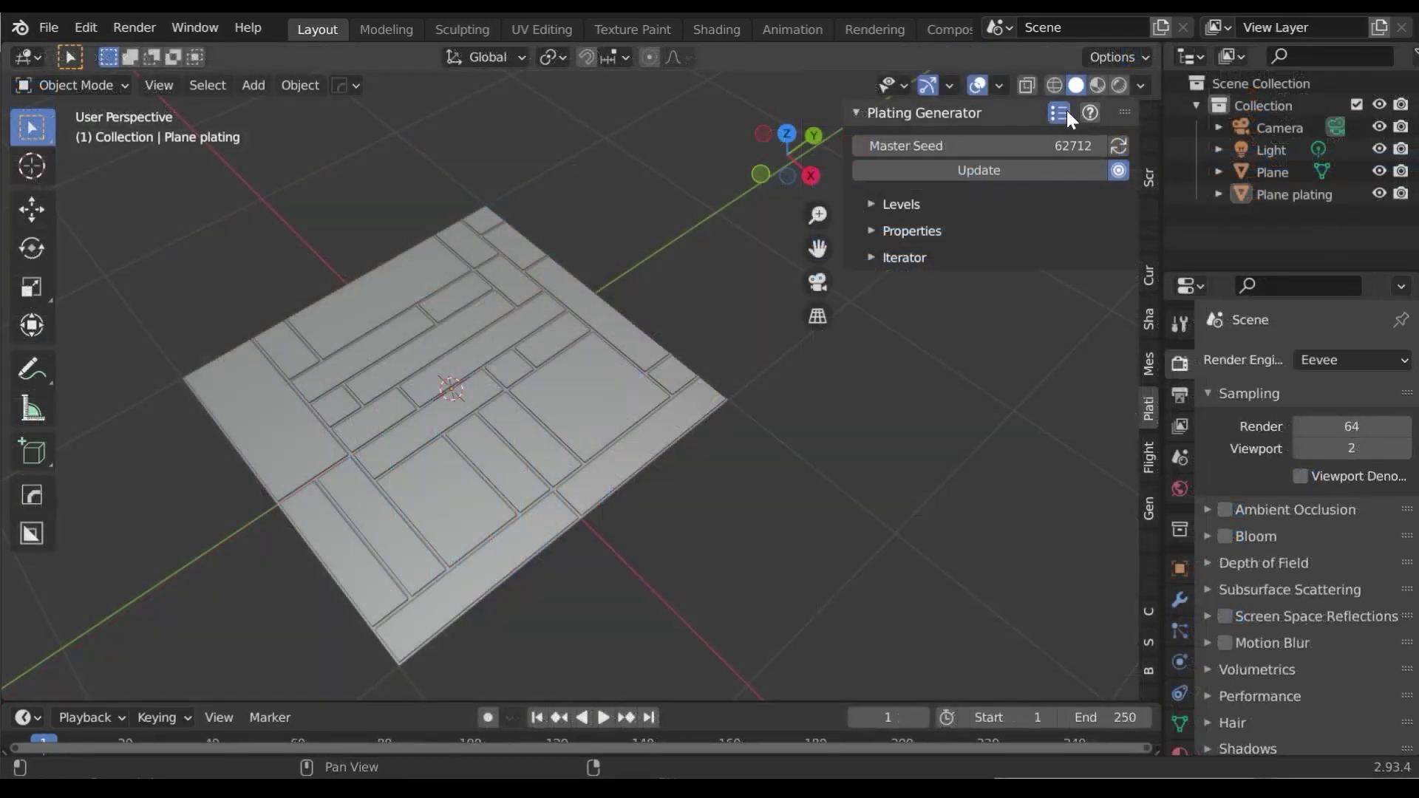
Step: Cycle the plane through bundled plating presets such as Panels with Rivets and Big Medium Small - 03
click(1061, 111)
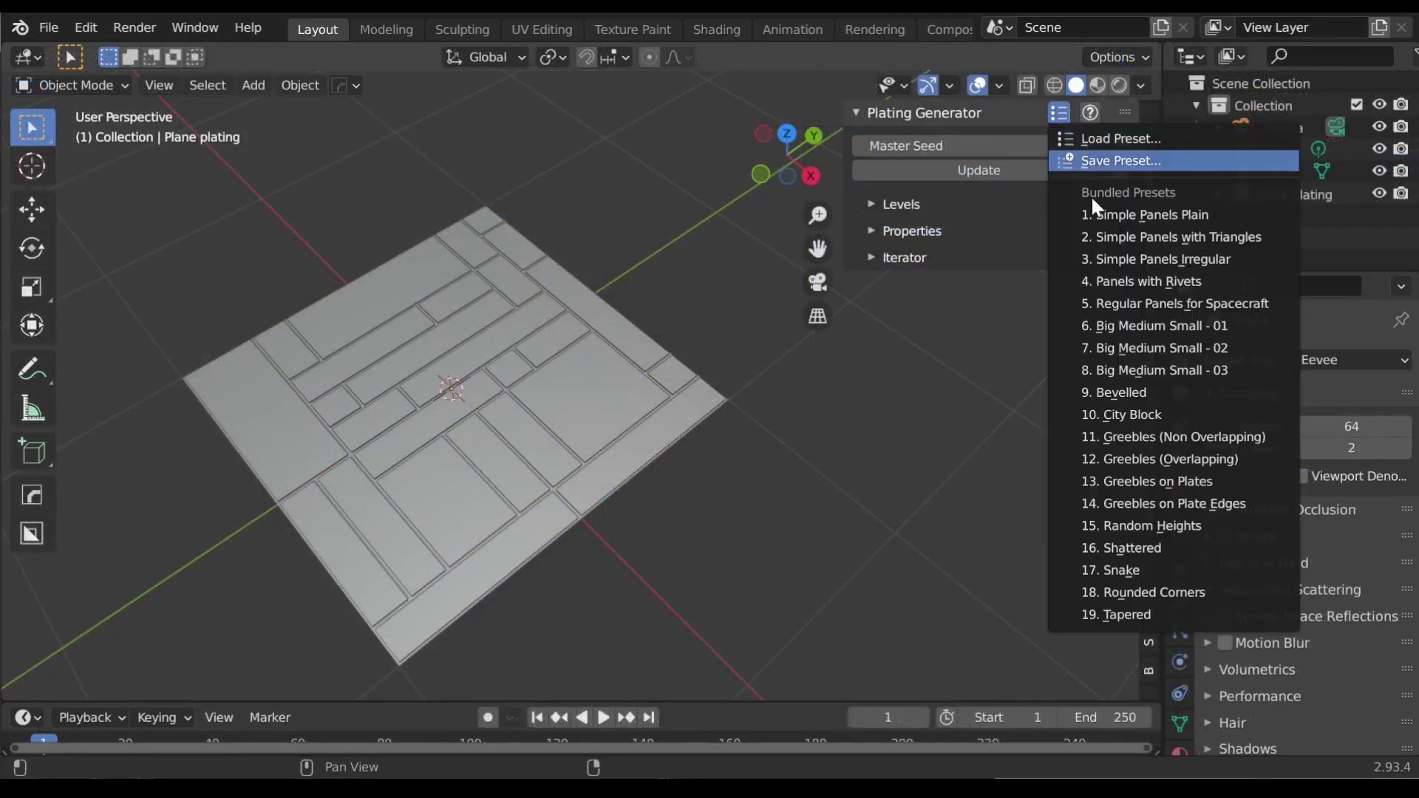
click(1112, 229)
click(1058, 112)
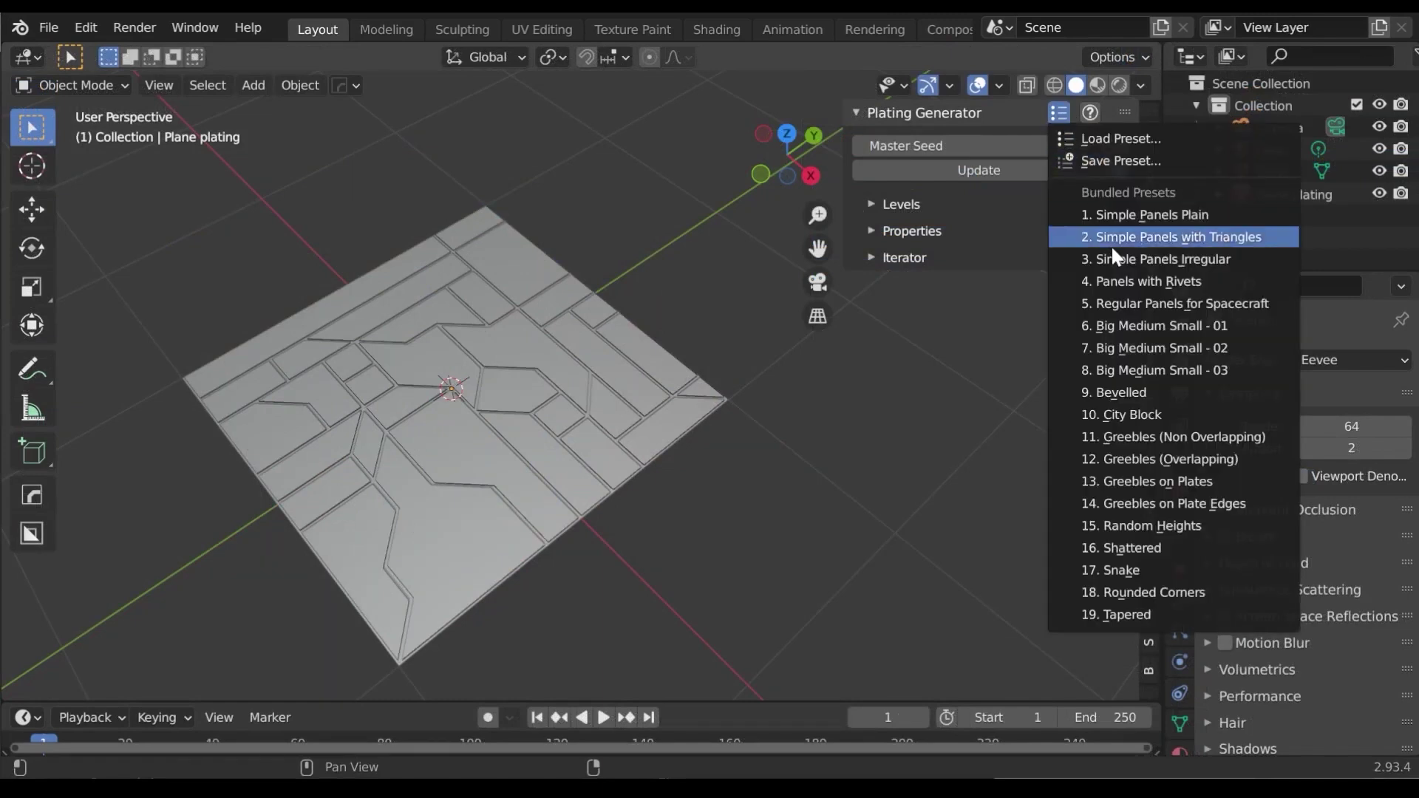
click(1107, 225)
click(1056, 114)
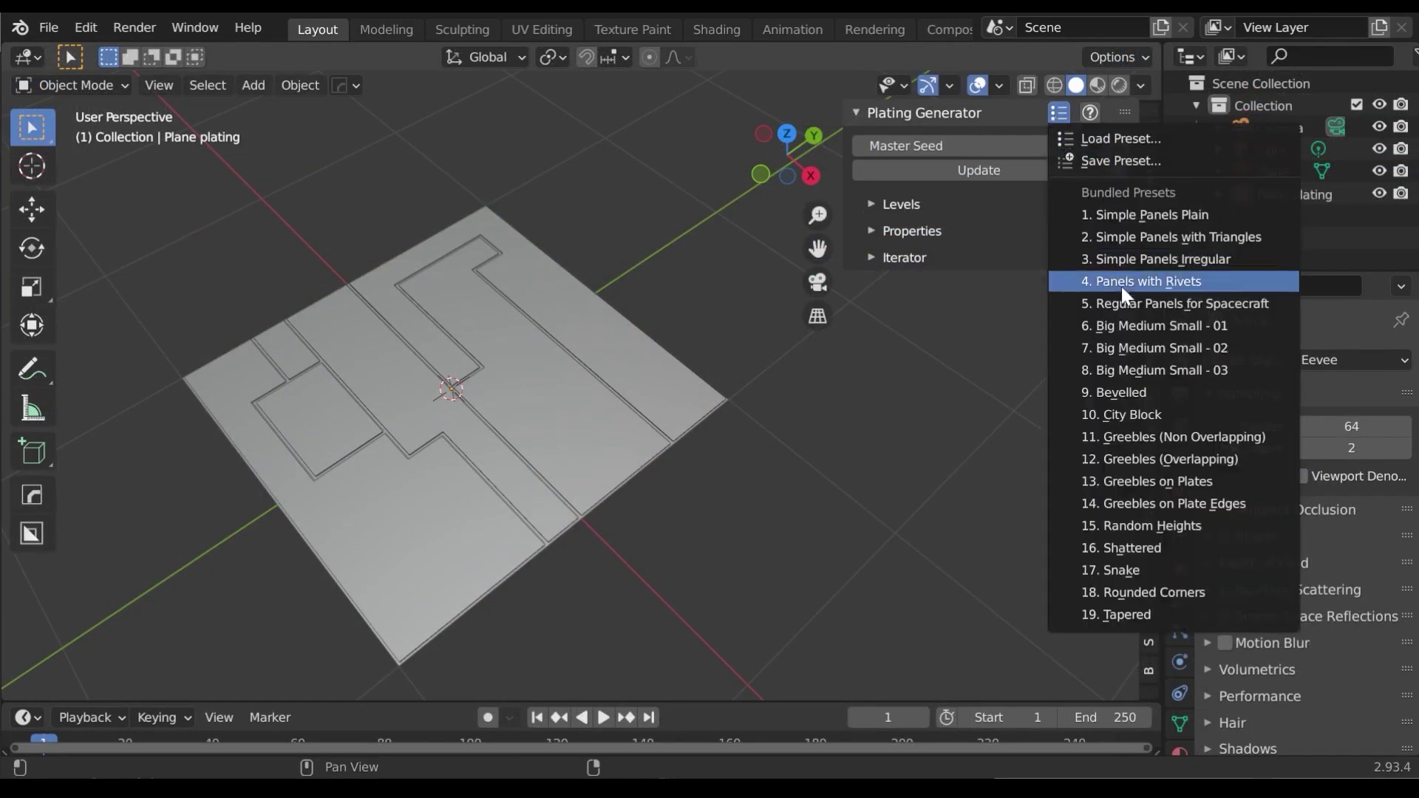
click(1054, 114)
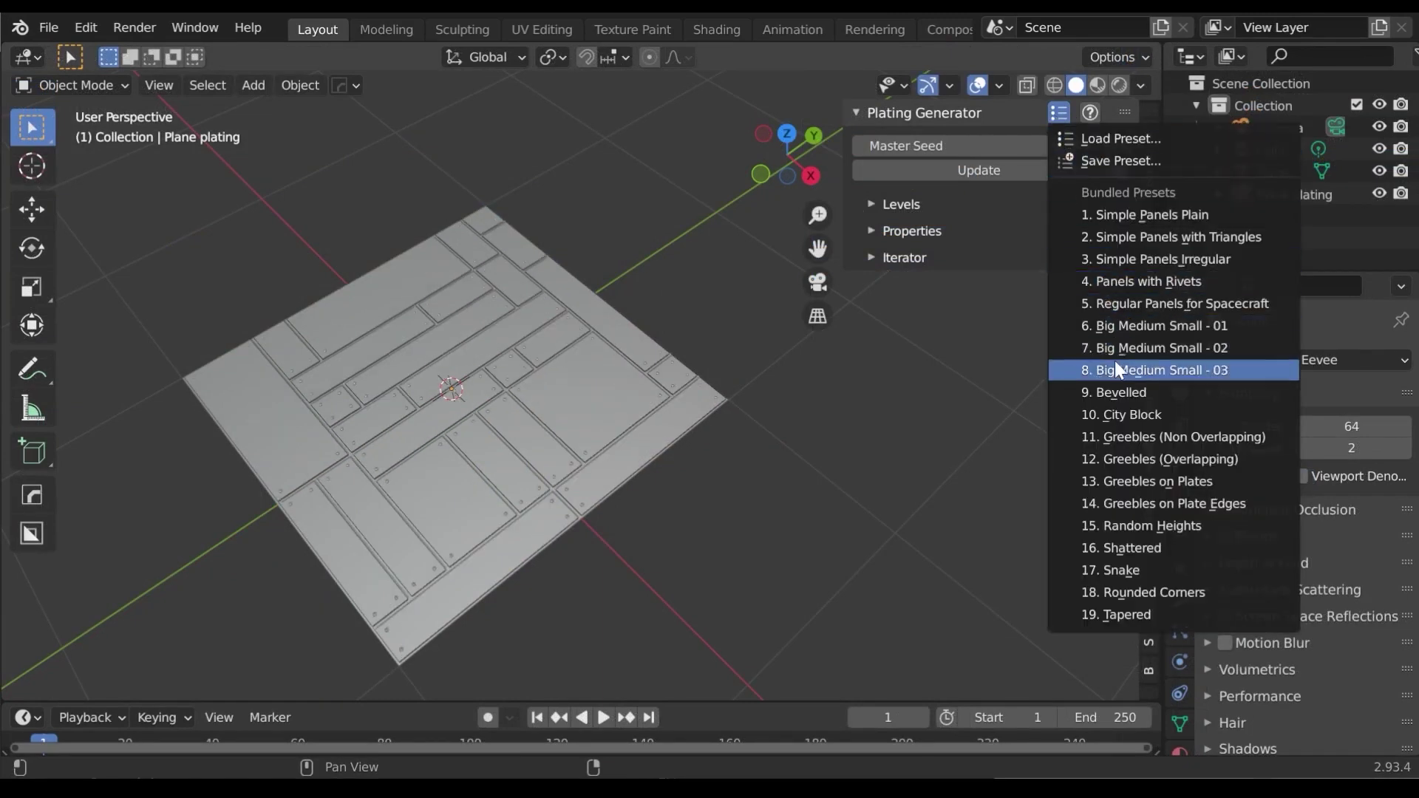
click(1051, 113)
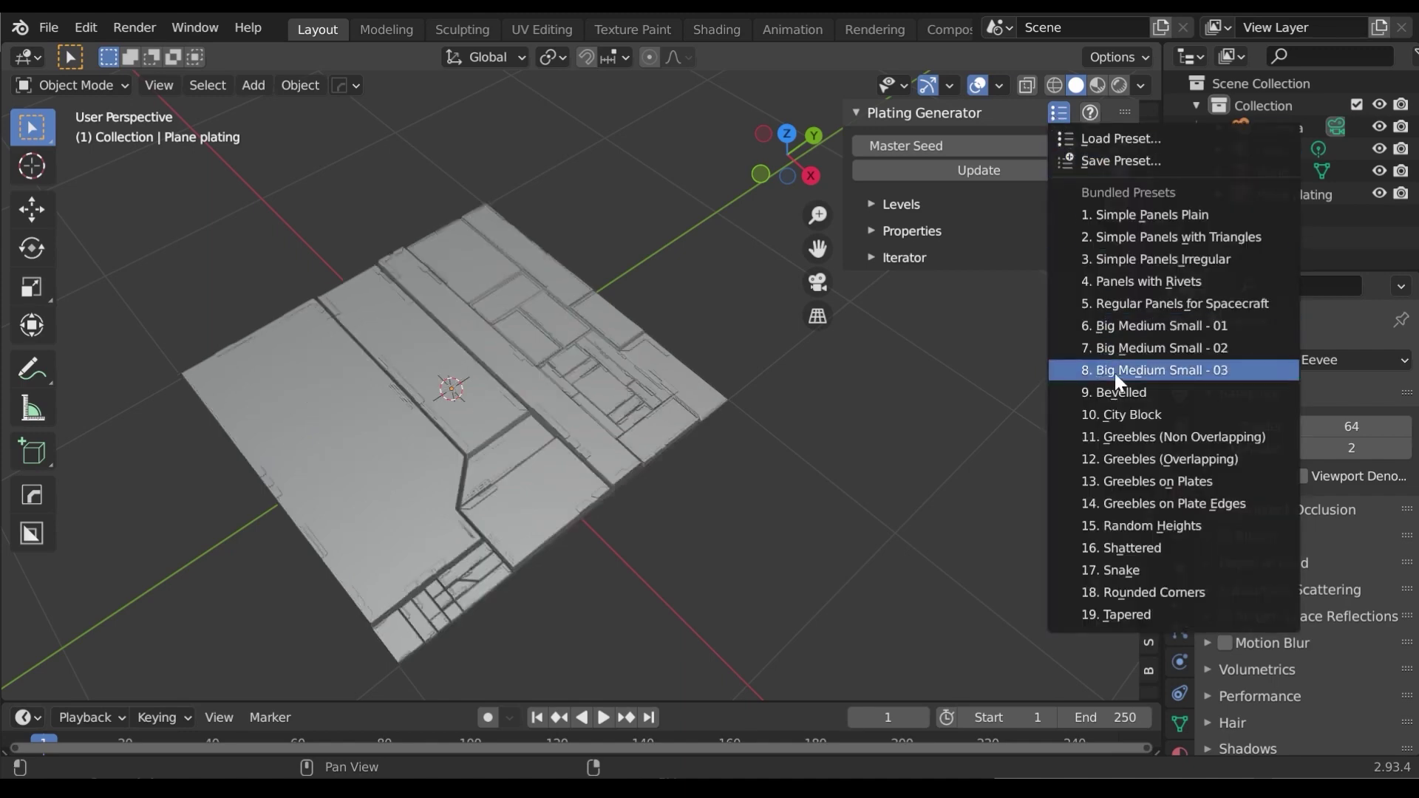
Step: Apply the City Block preset and swap the first hull-detail greeble for a different shape
click(1129, 413)
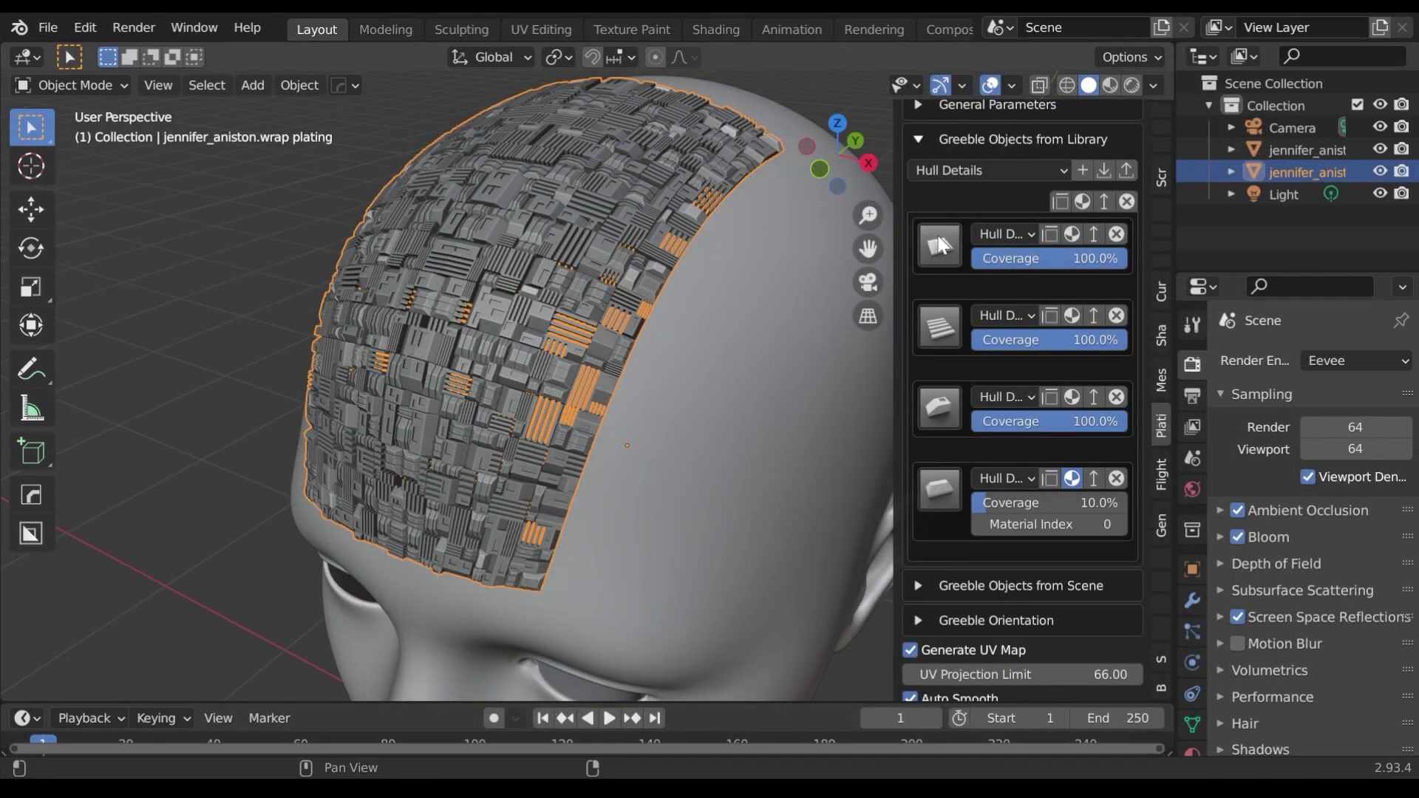
click(942, 245)
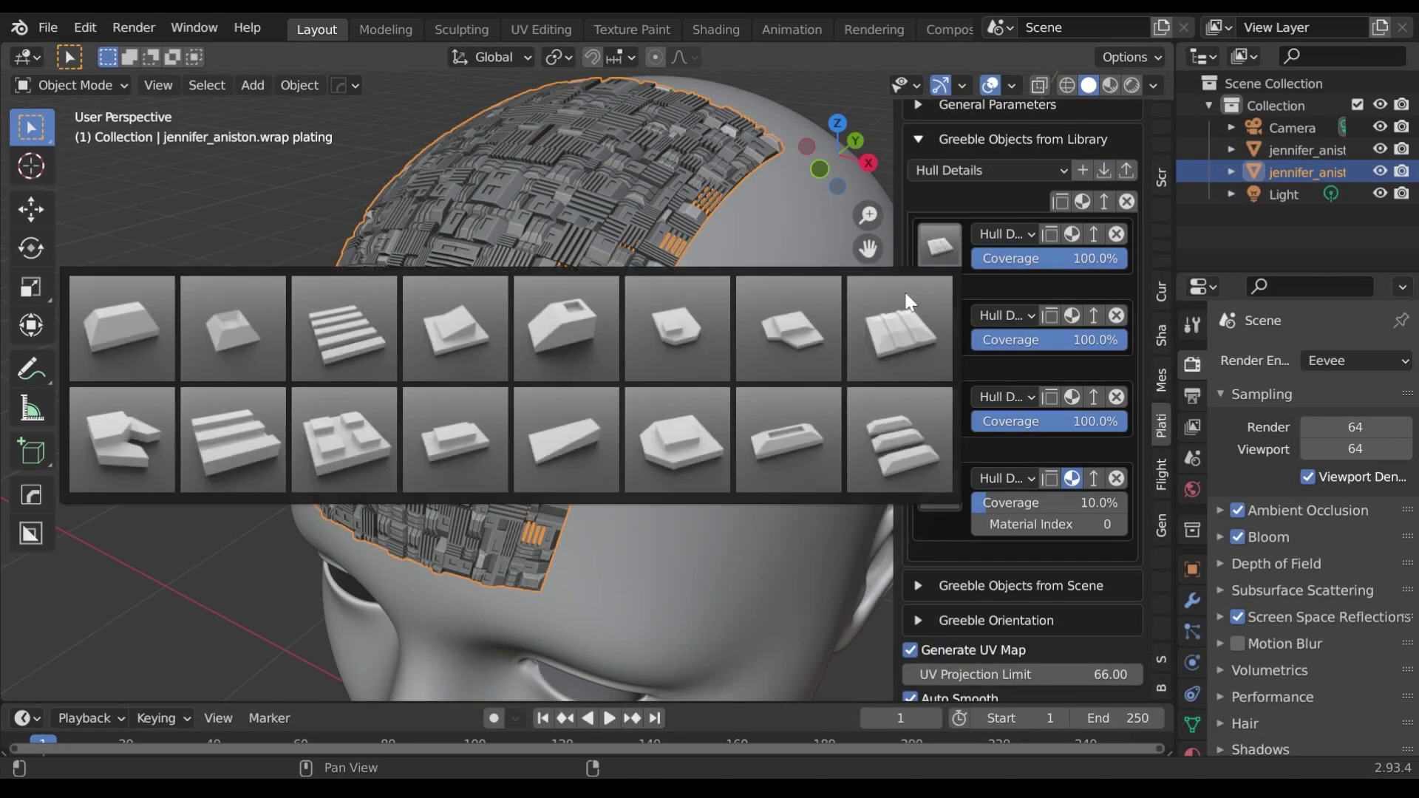
click(356, 467)
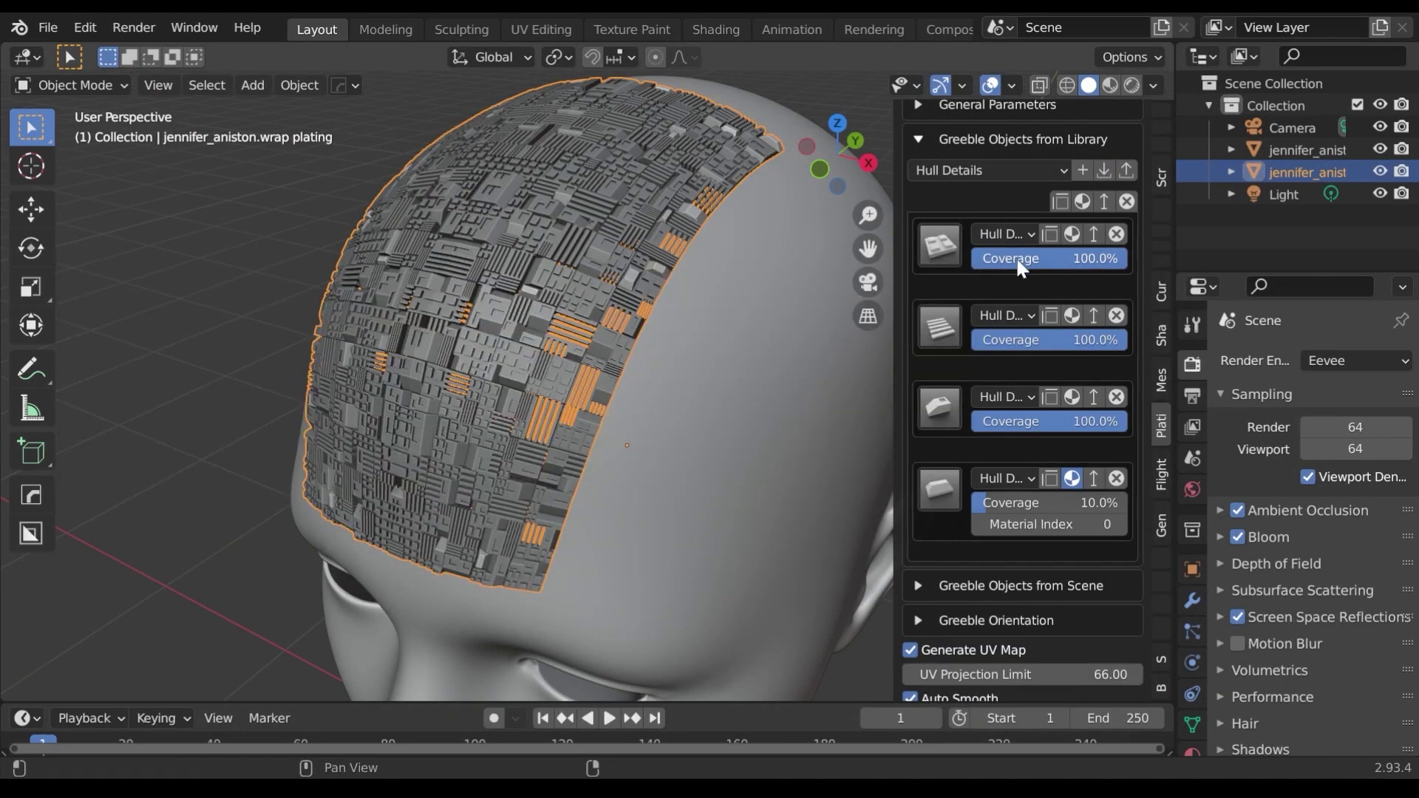
scroll(1019, 263, up, 4)
Step: Switch to rendered shading and set the fourth greeble's Material Index to 1
click(917, 188)
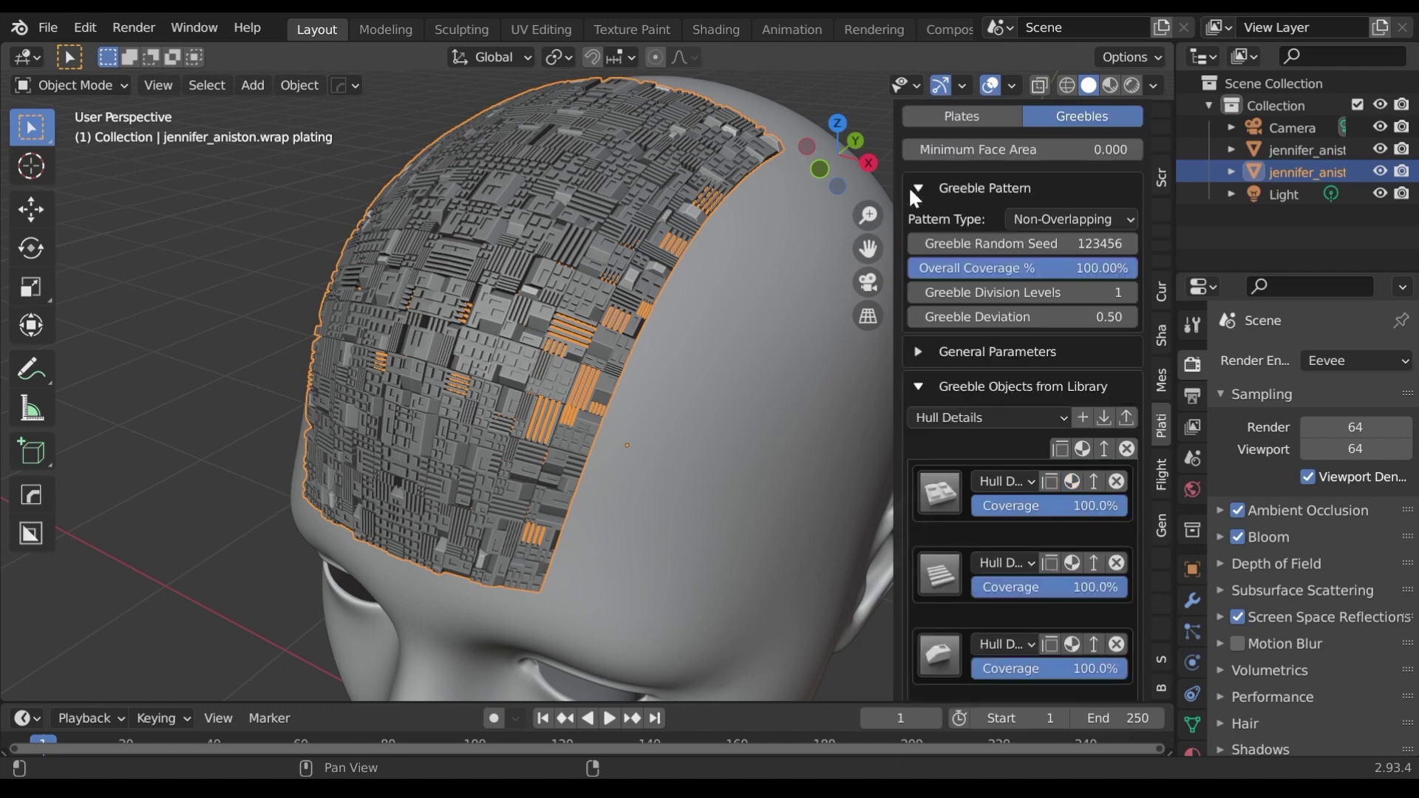
click(1130, 85)
middle_drag(807, 299, 828, 296)
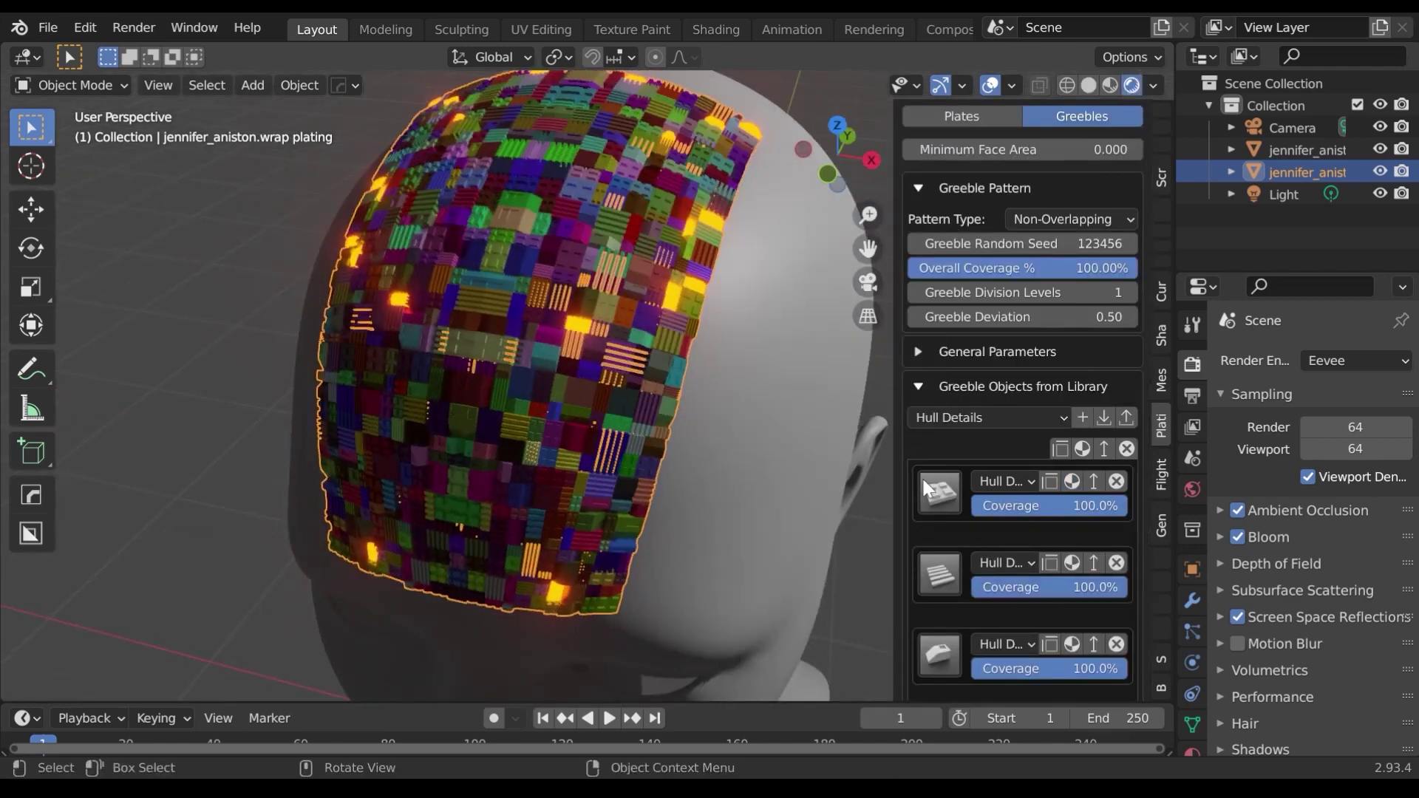
scroll(1097, 592, down, 6)
click(1121, 594)
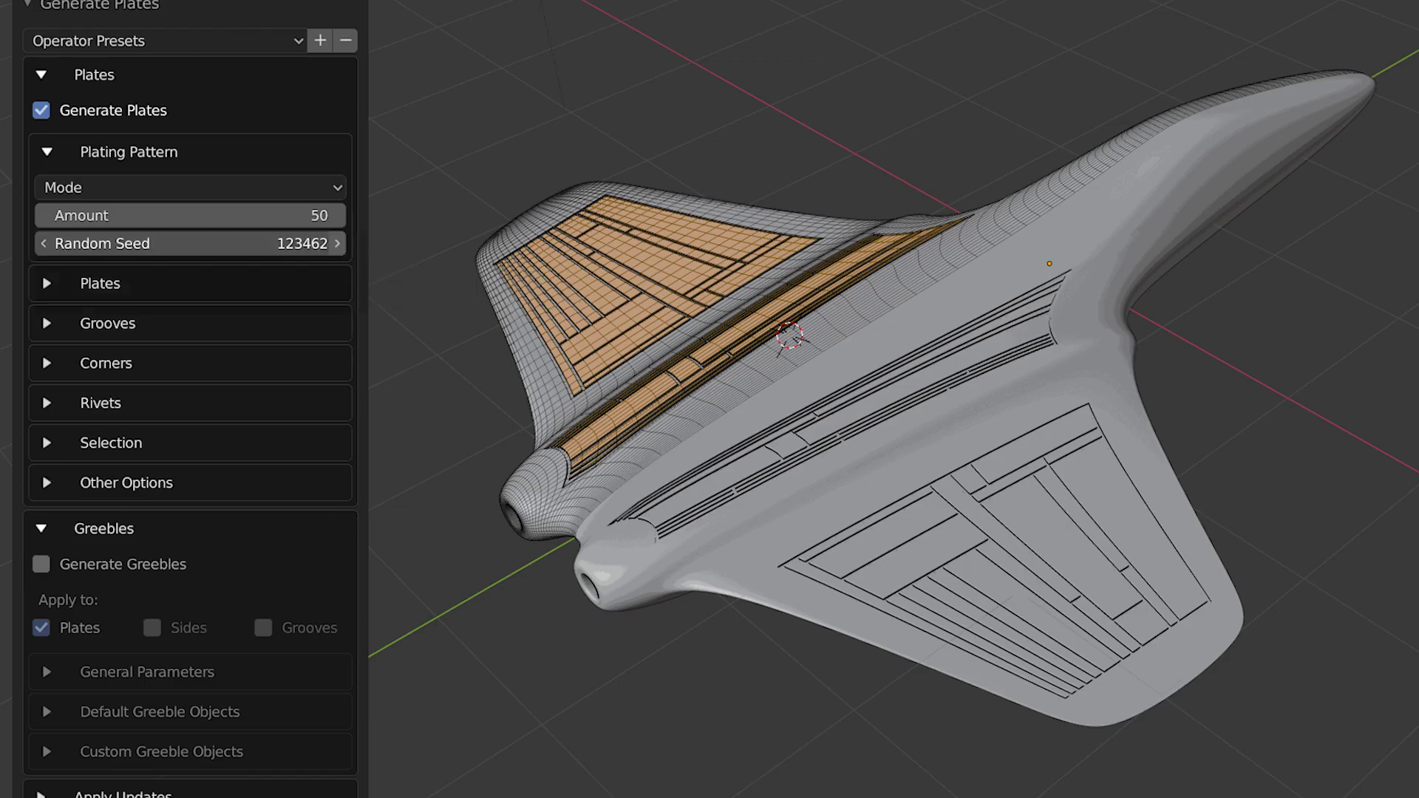
Step: Step the plating Random Seed up six times to reroll the plates to 123462
click(338, 244)
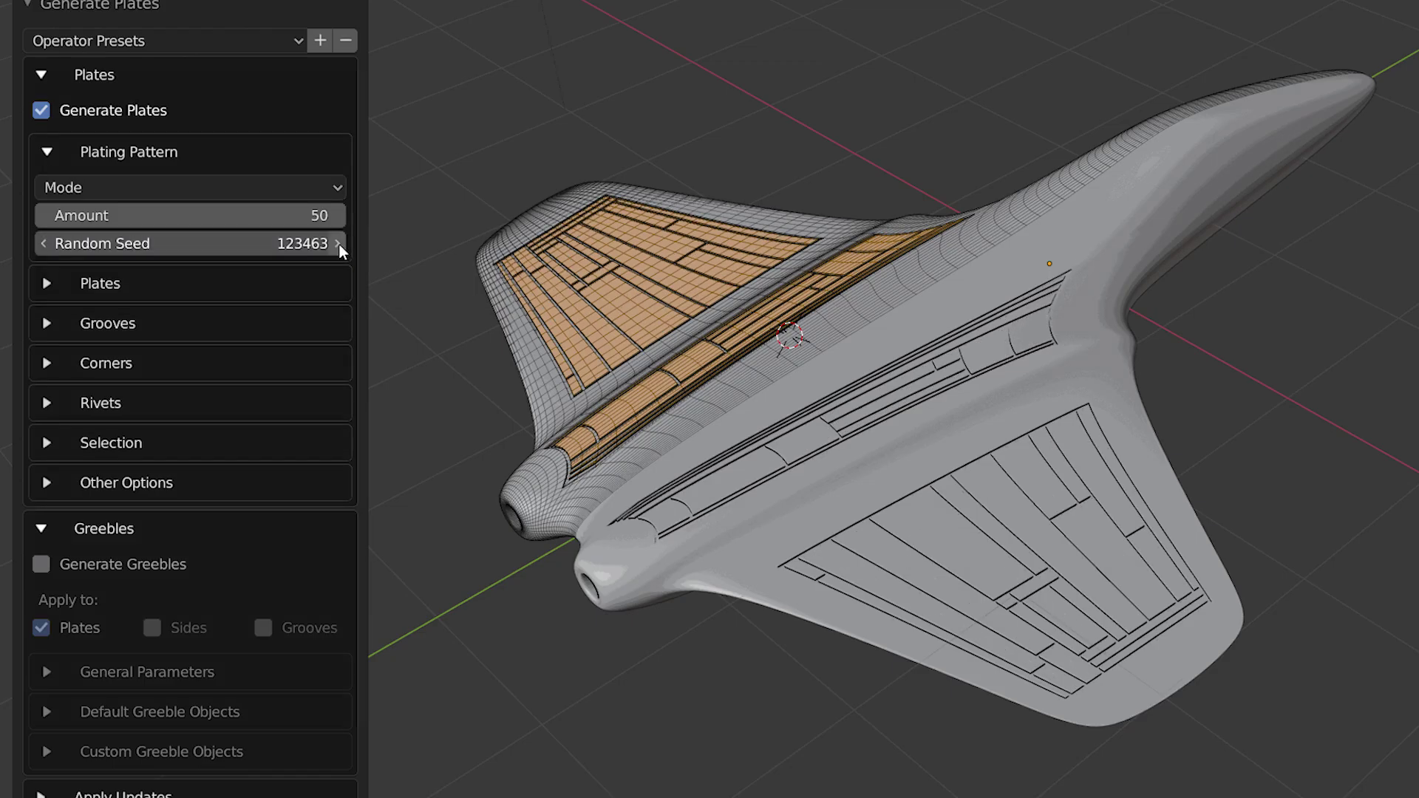
click(339, 244)
click(338, 244)
click(338, 244)
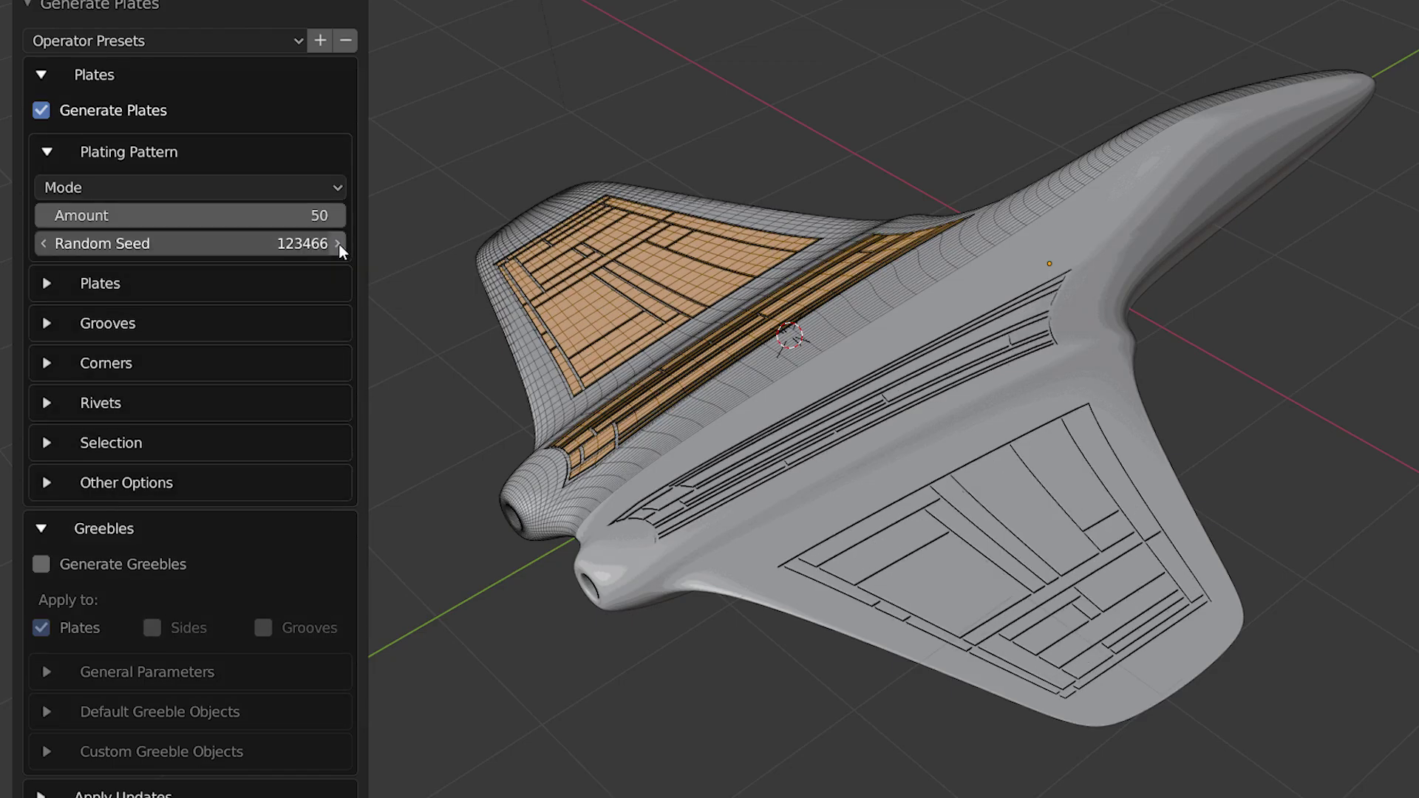
click(338, 244)
click(339, 244)
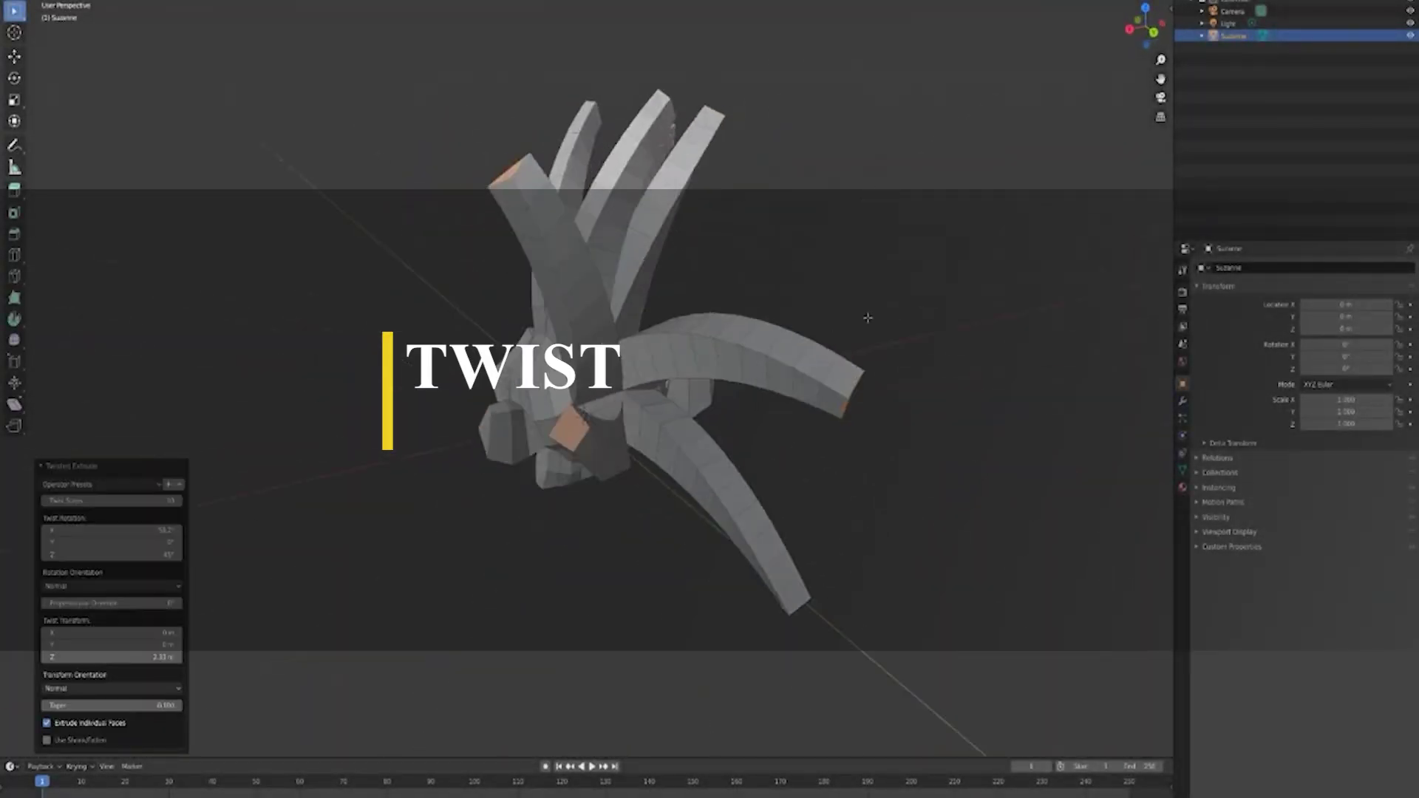
Step: Lower the tentacles' Twist Rotation X to about 53.8° and scrub through the golden object's animation
middle_drag(867, 317, 754, 321)
drag(111, 529, 96, 530)
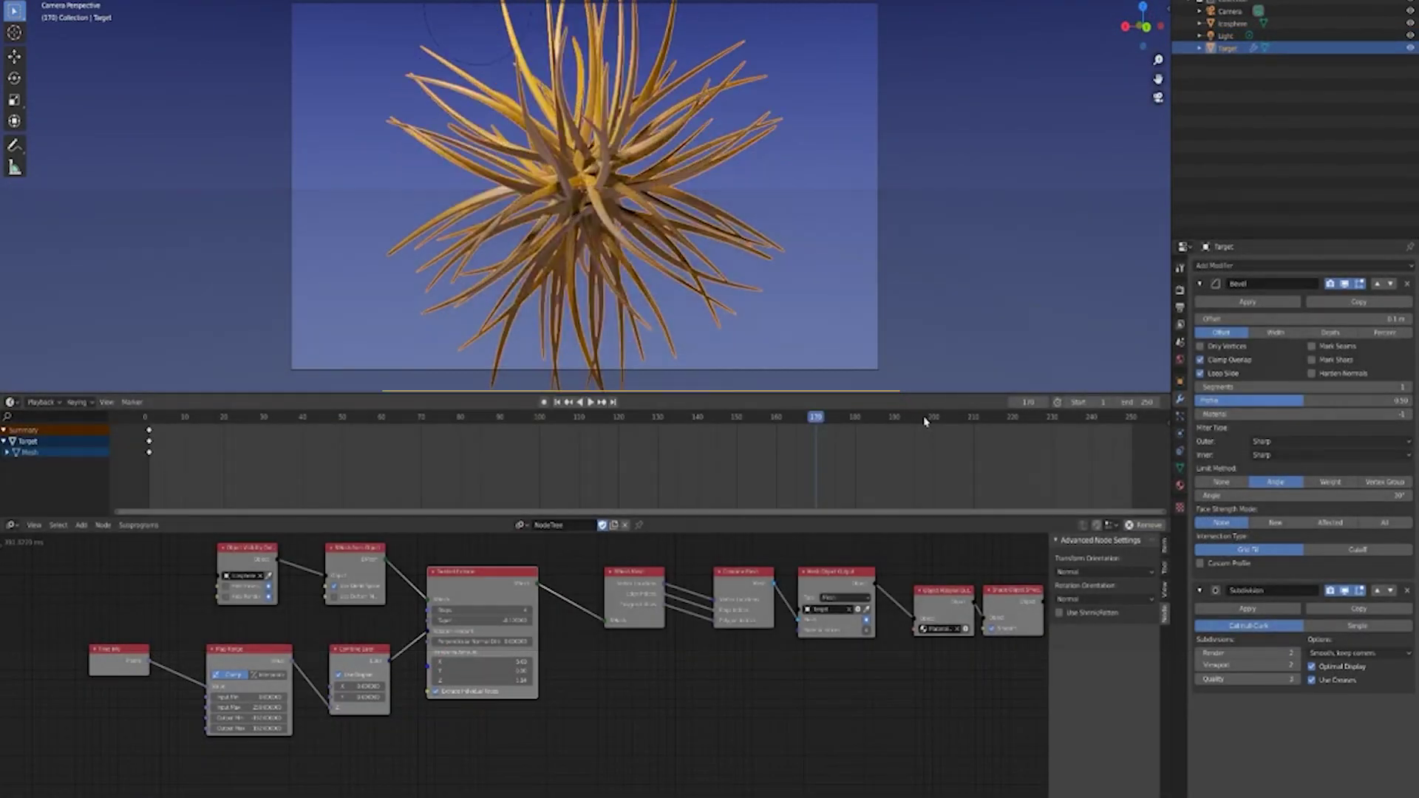
drag(925, 421, 690, 417)
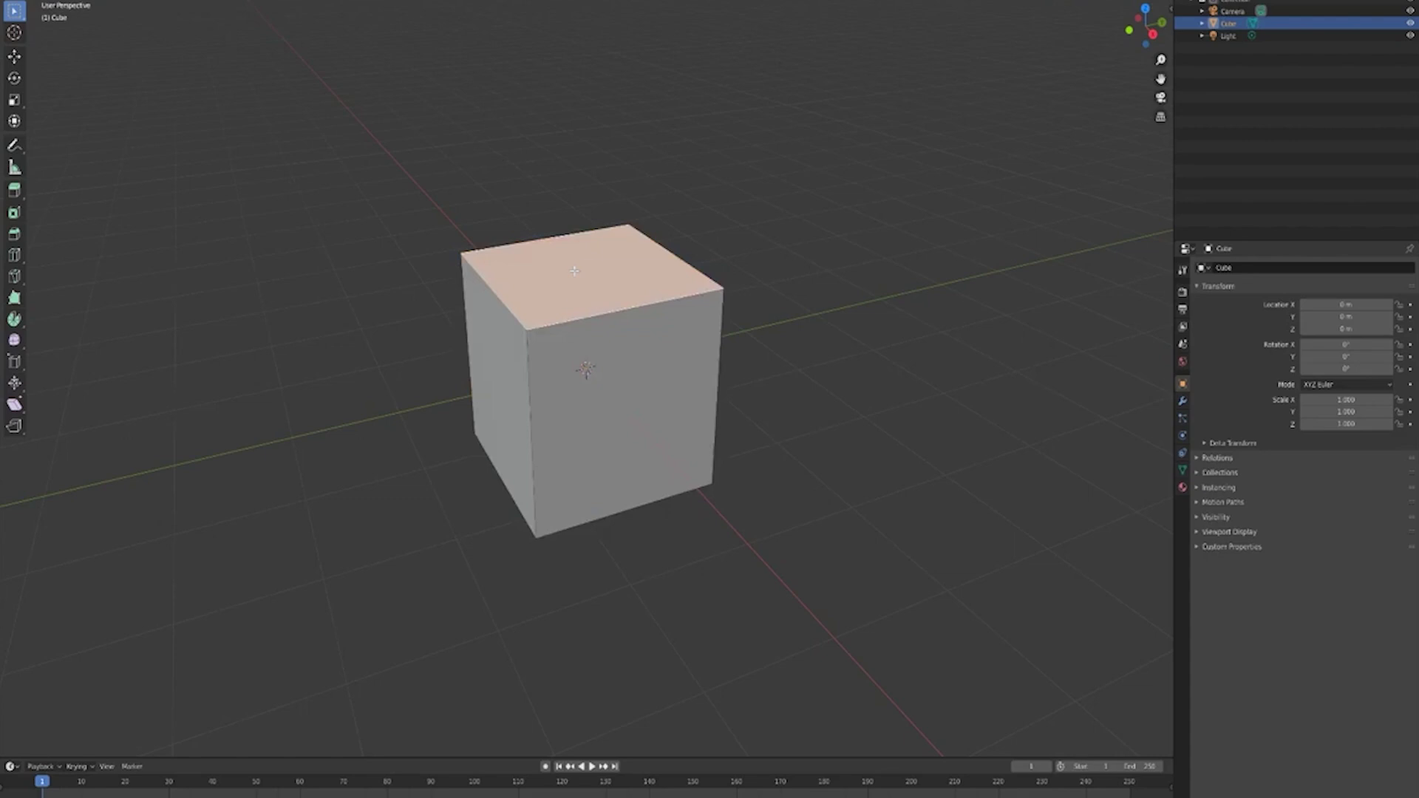
Step: Run Twisted Extrude on the cube's top face via F3 search and show its settings
key(F3)
text(twisted)
key(Return)
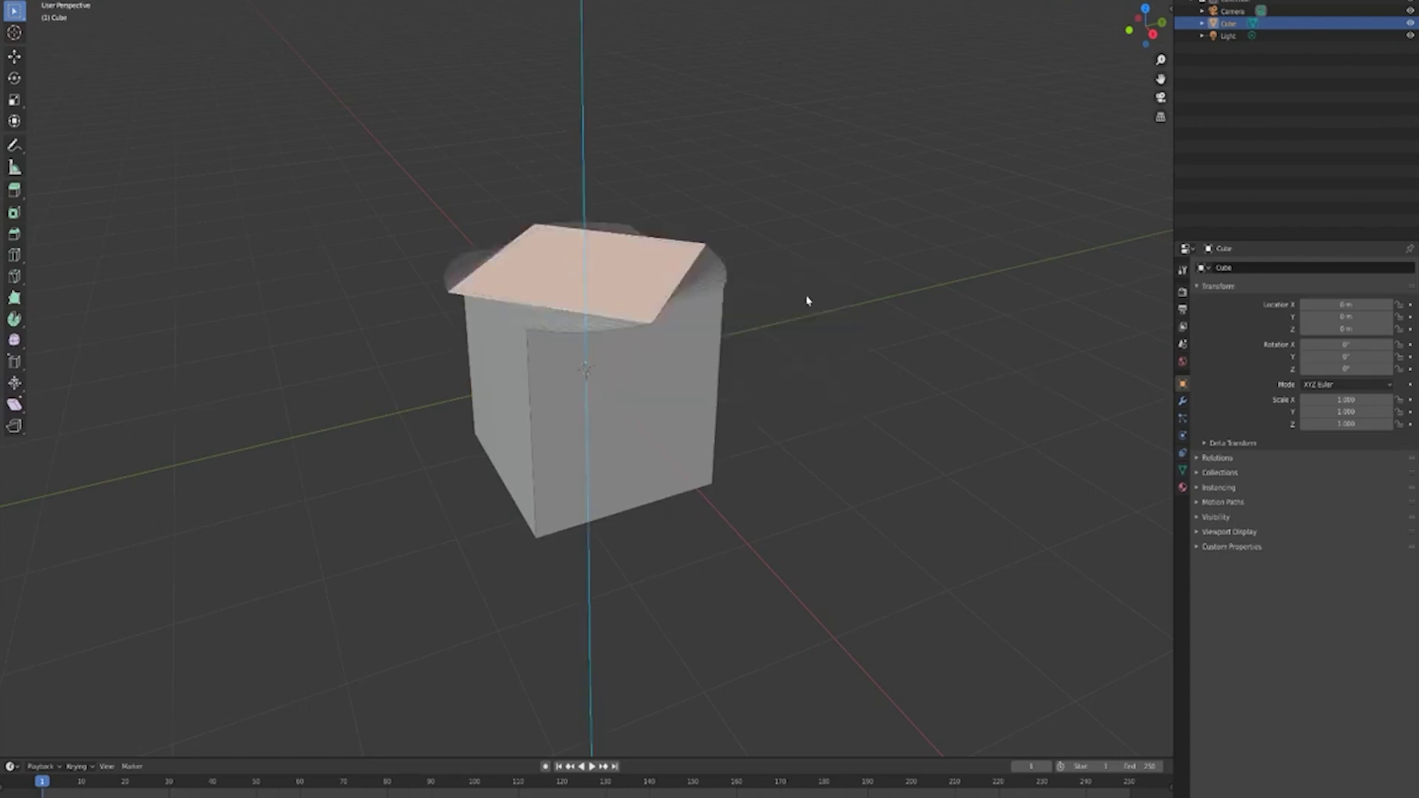
click(751, 152)
click(41, 747)
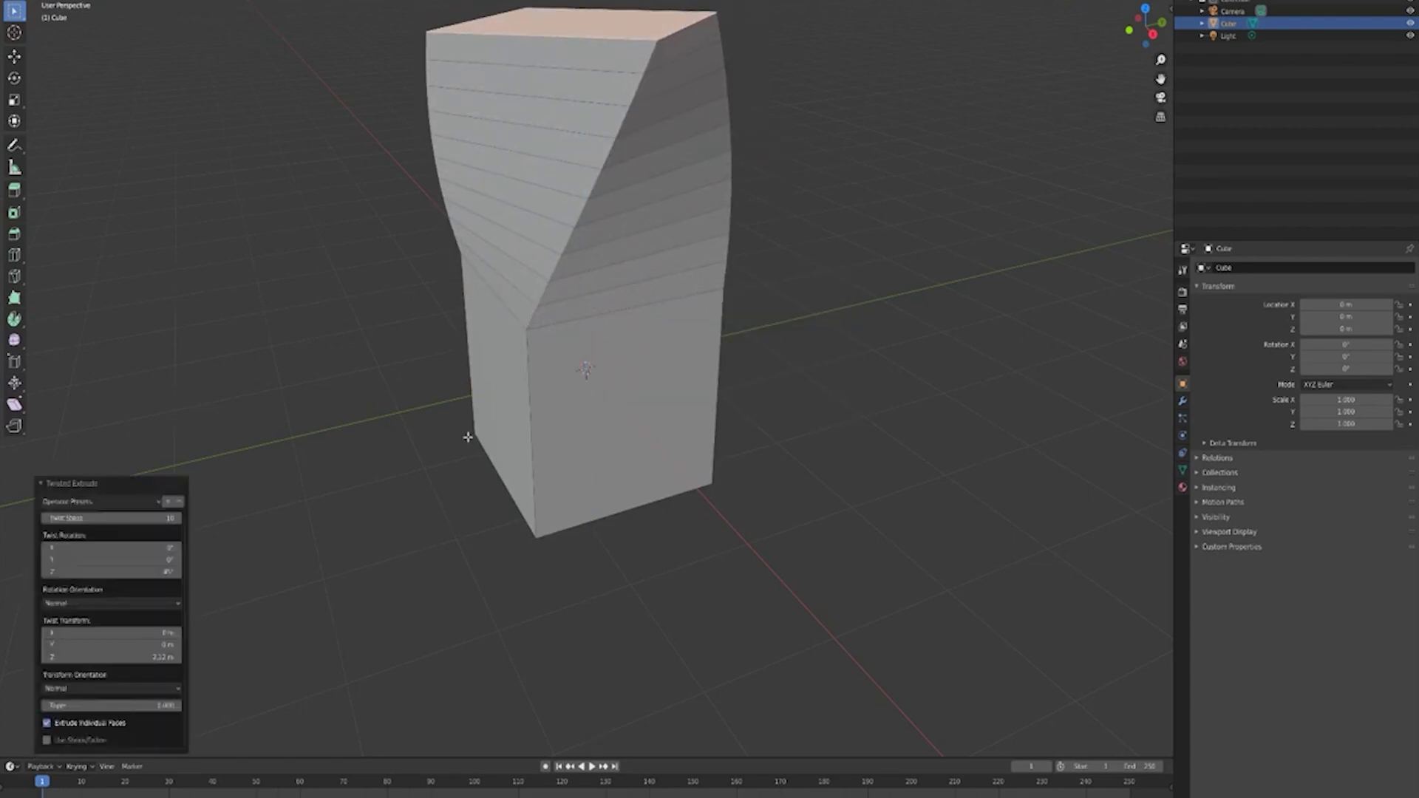
Step: Adjust the column's X and Z twist rotation and offset its transform sideways into an arc
middle_drag(469, 436, 414, 458)
middle_drag(377, 509, 178, 547)
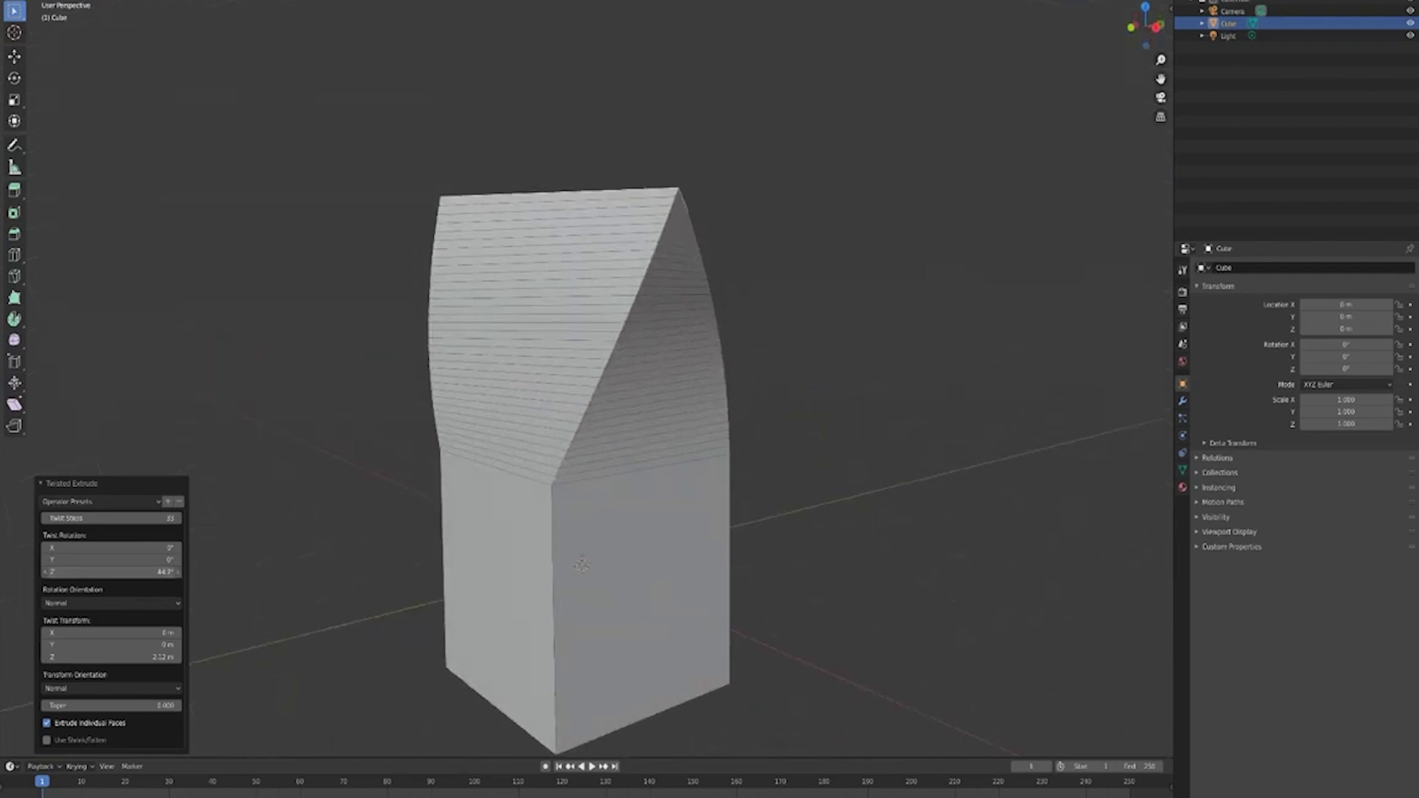
middle_drag(236, 473, 244, 562)
drag(133, 571, 151, 571)
middle_drag(222, 561, 212, 579)
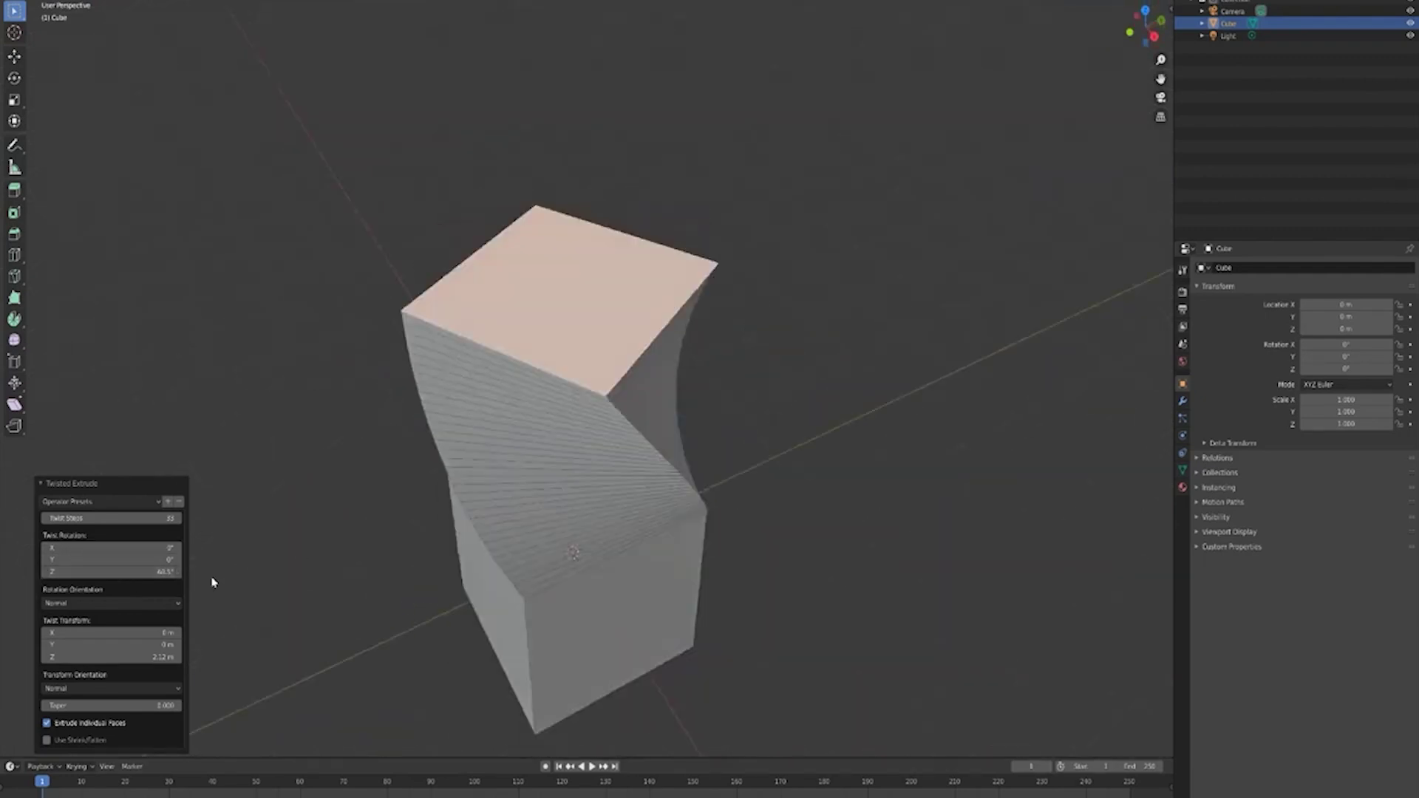
drag(133, 548, 170, 547)
middle_drag(243, 562, 222, 517)
drag(110, 632, 150, 633)
middle_drag(724, 517, 753, 538)
Step: Undo, select all faces, toggle Extrude Individual Faces and enable Use Shrink/Fatten
key(ctrl+z)
key(a)
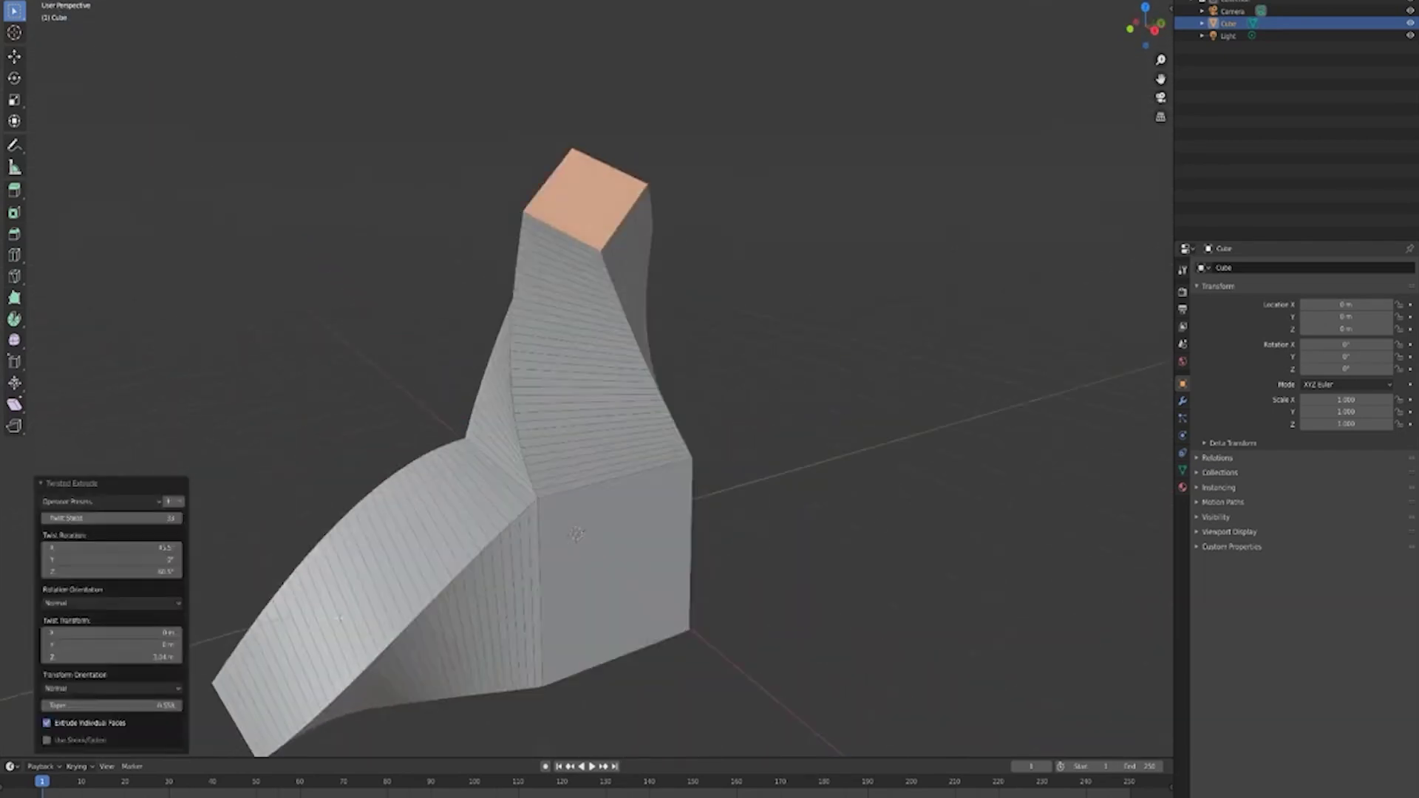
click(104, 724)
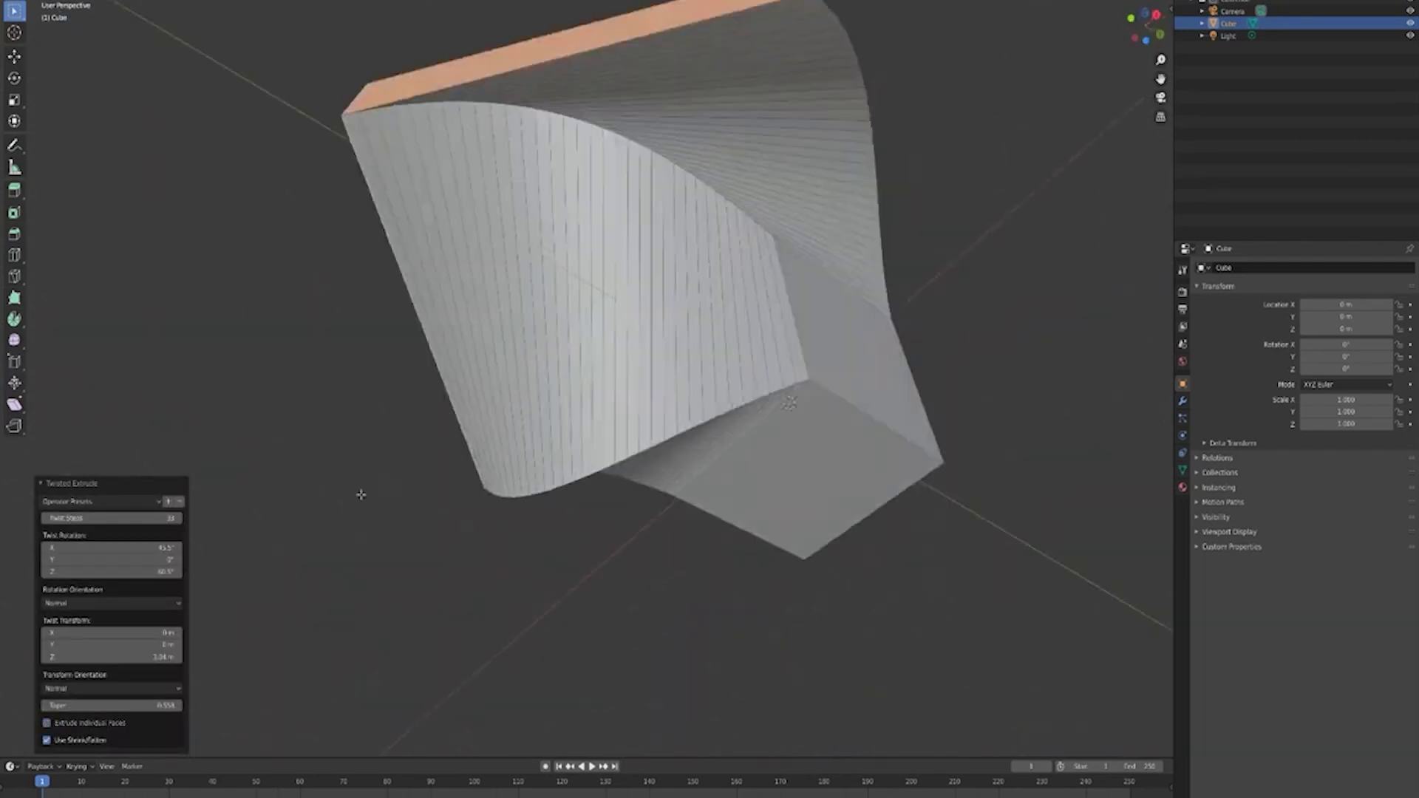
click(80, 740)
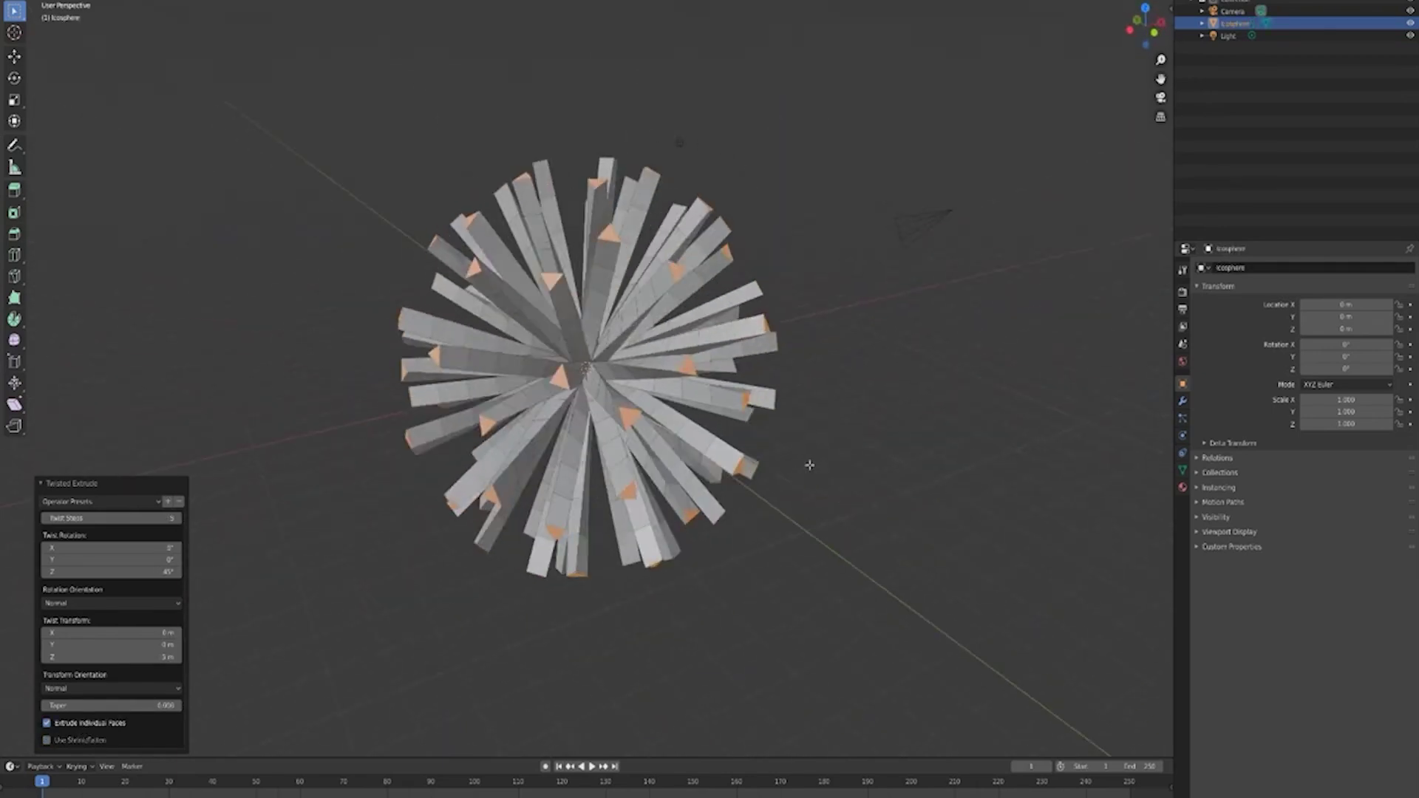
Step: Set Rotation Orientation to Local and Twist Transform to X 0, Y 0, Z 20 m
click(110, 603)
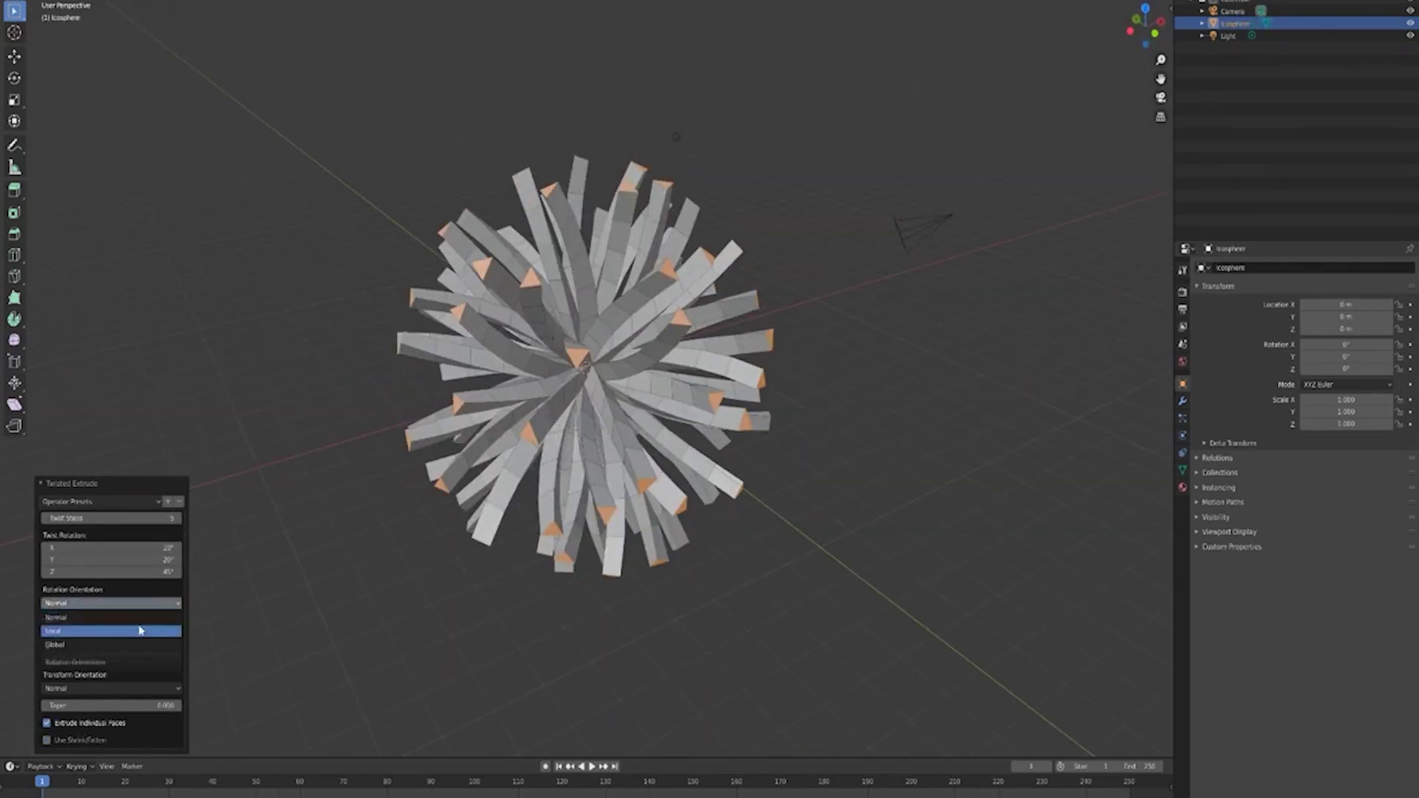
click(111, 630)
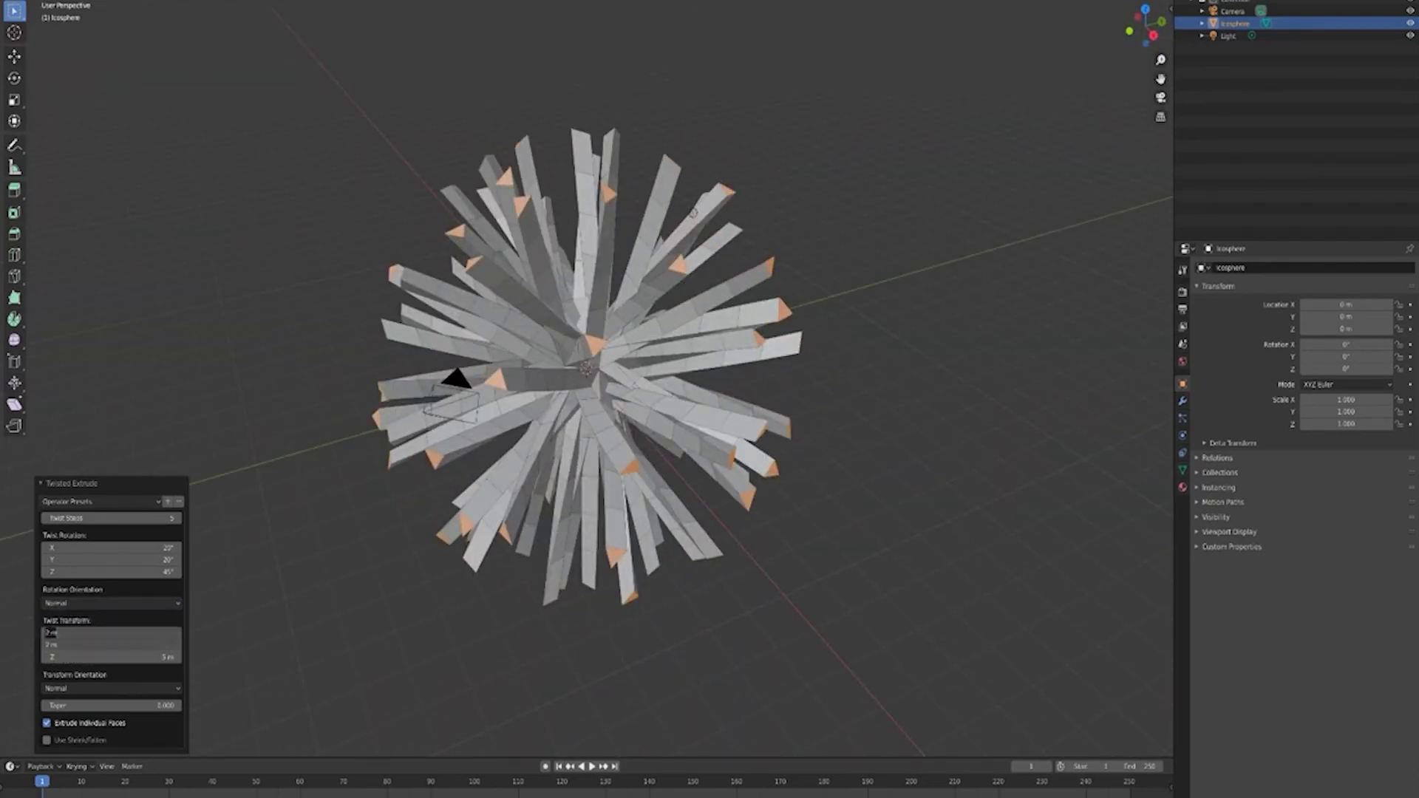
text(0)
key(Return)
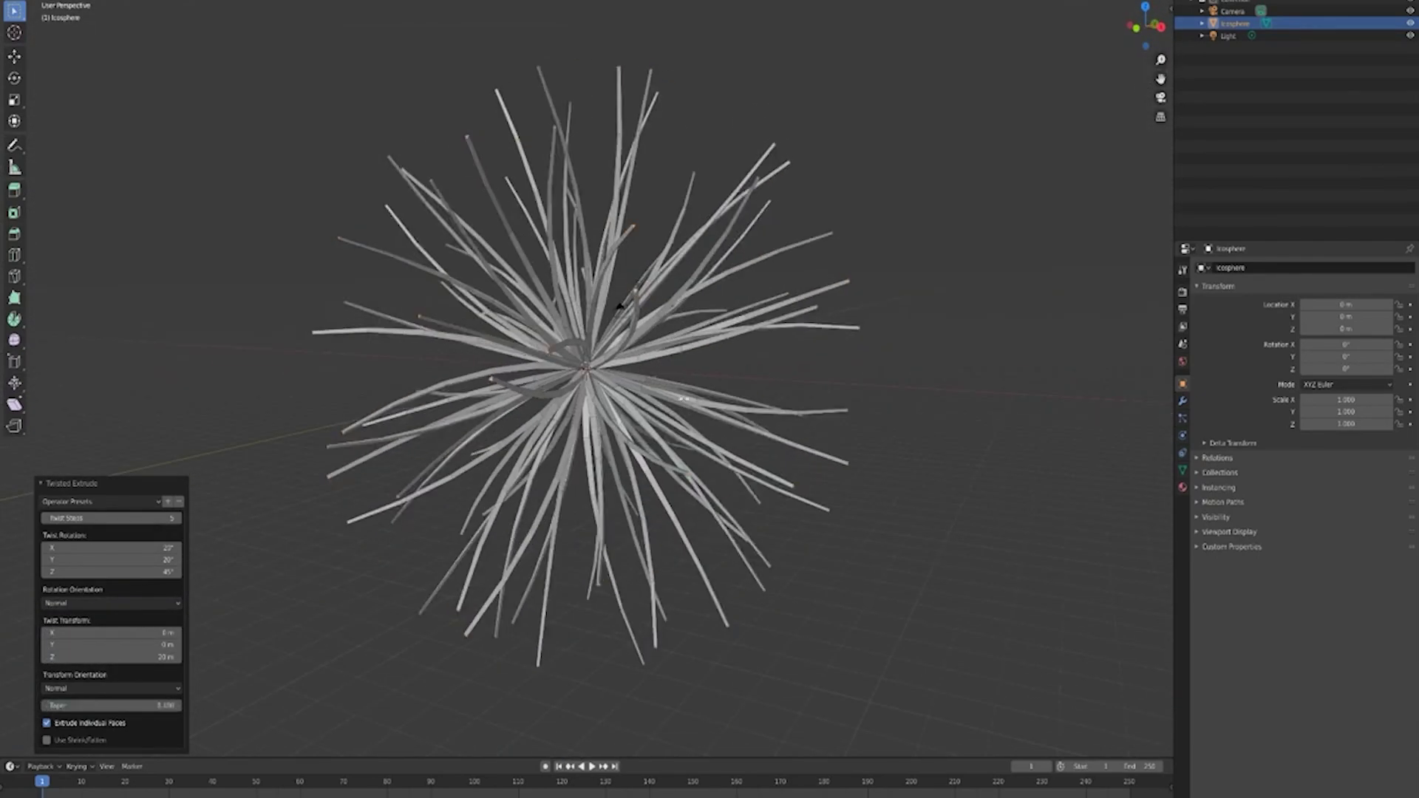
middle_drag(619, 306, 682, 323)
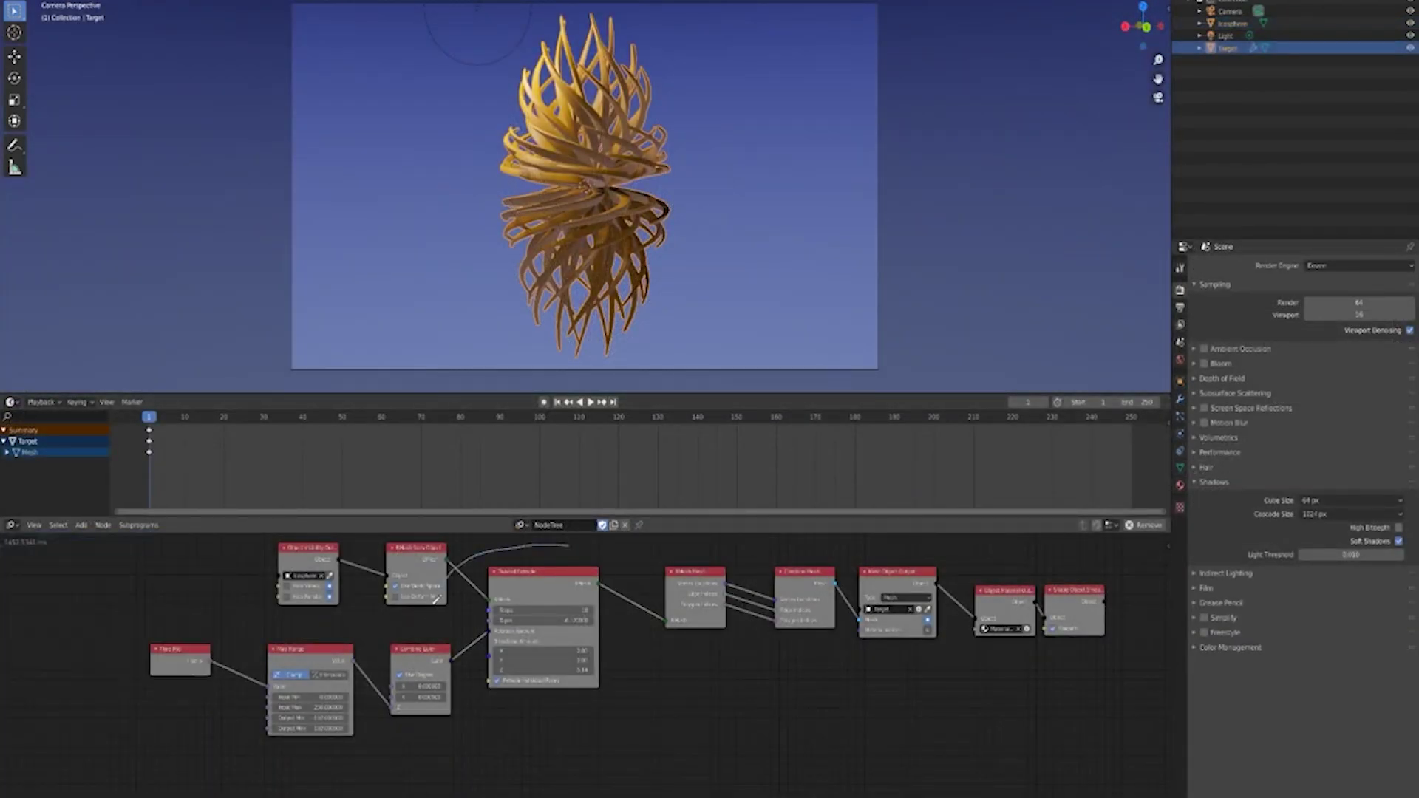
Step: Zoom into the golden sculpture's node tree and open the Node Editor sidebar
scroll(802, 669, up, 3)
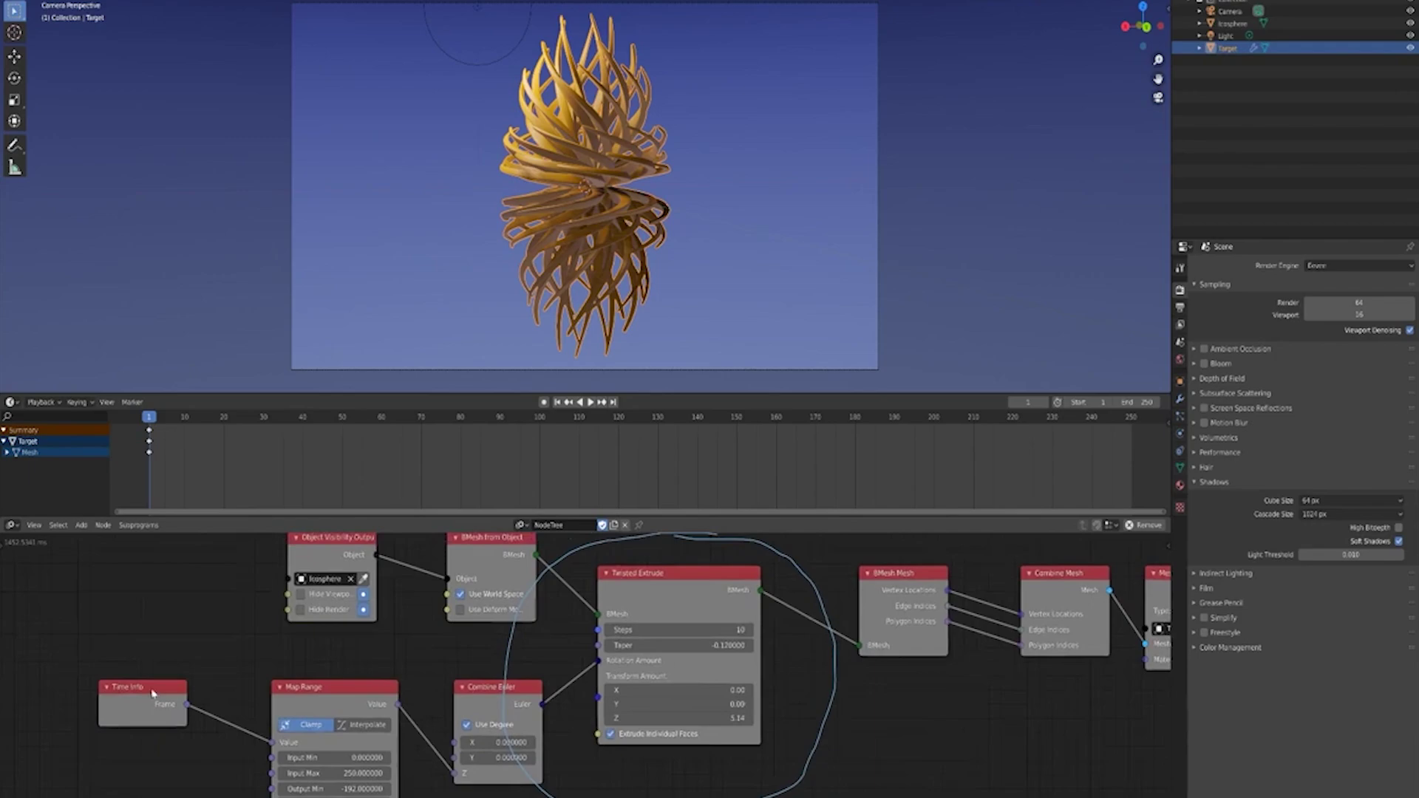
key(n)
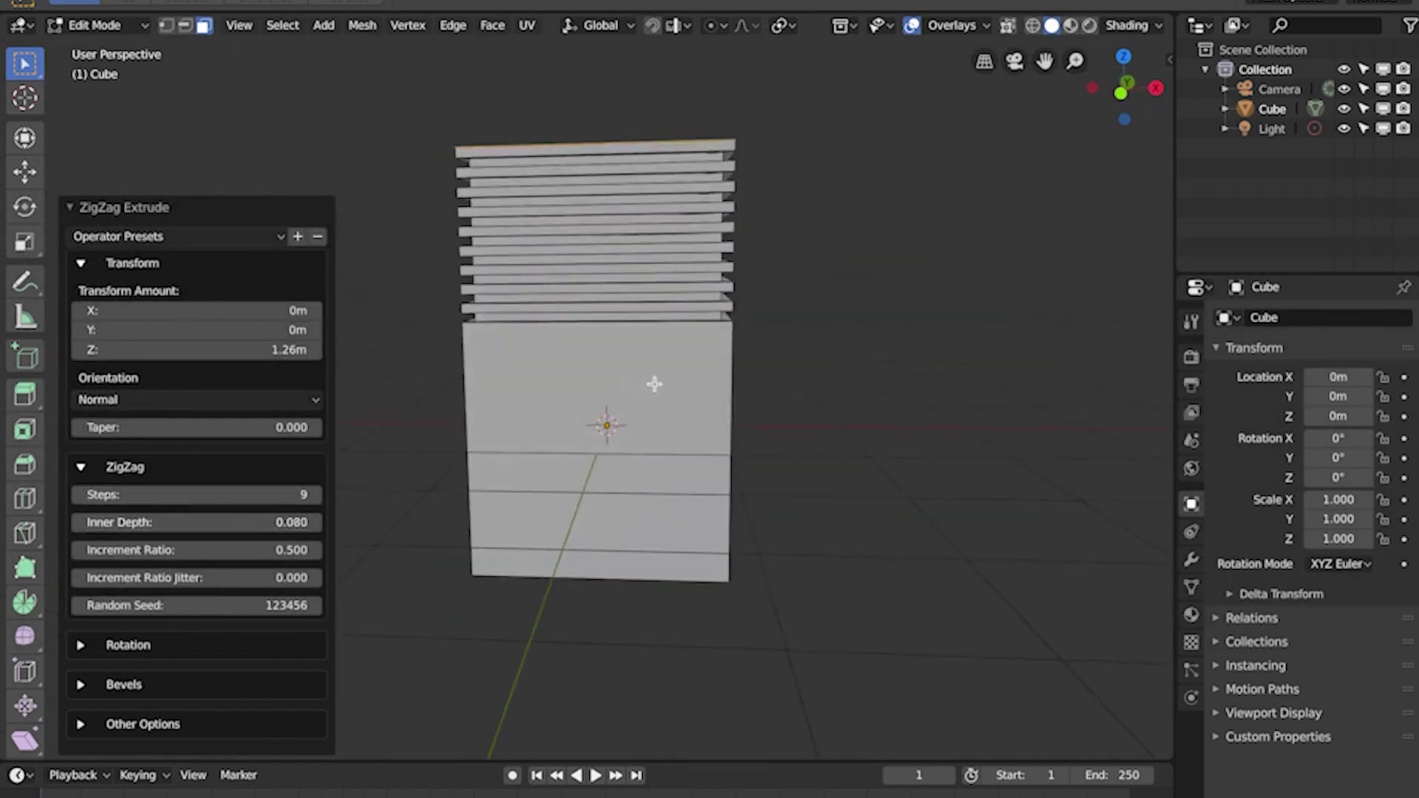
Step: Set the zigzag Increment Ratio to 0.5 and add random jitter to the step spacing
scroll(655, 383, up, 4)
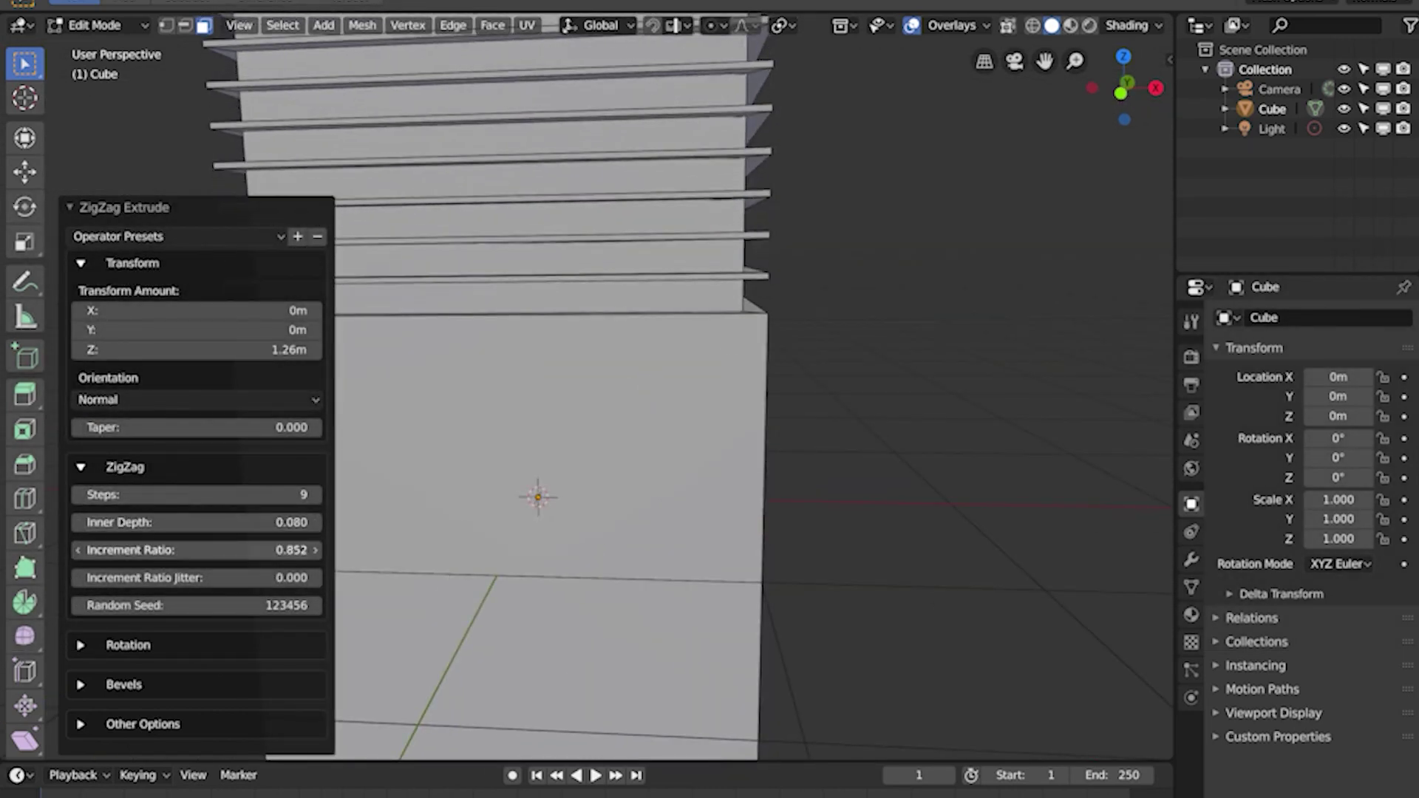
key(BackSpace)
key(BackSpace)
key(BackSpace)
text(5)
key(Return)
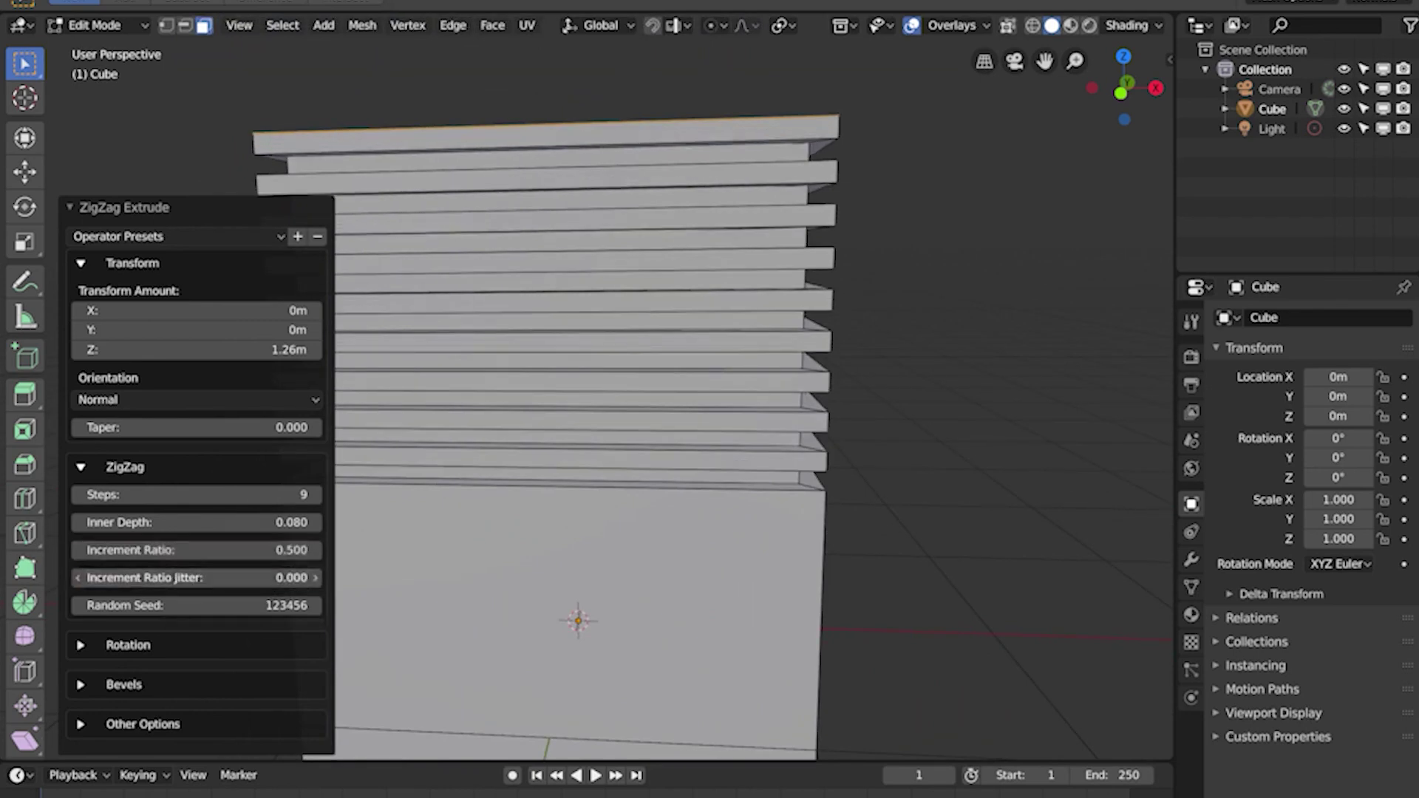
drag(185, 578, 181, 610)
scroll(801, 431, down, 4)
middle_drag(702, 443, 802, 431)
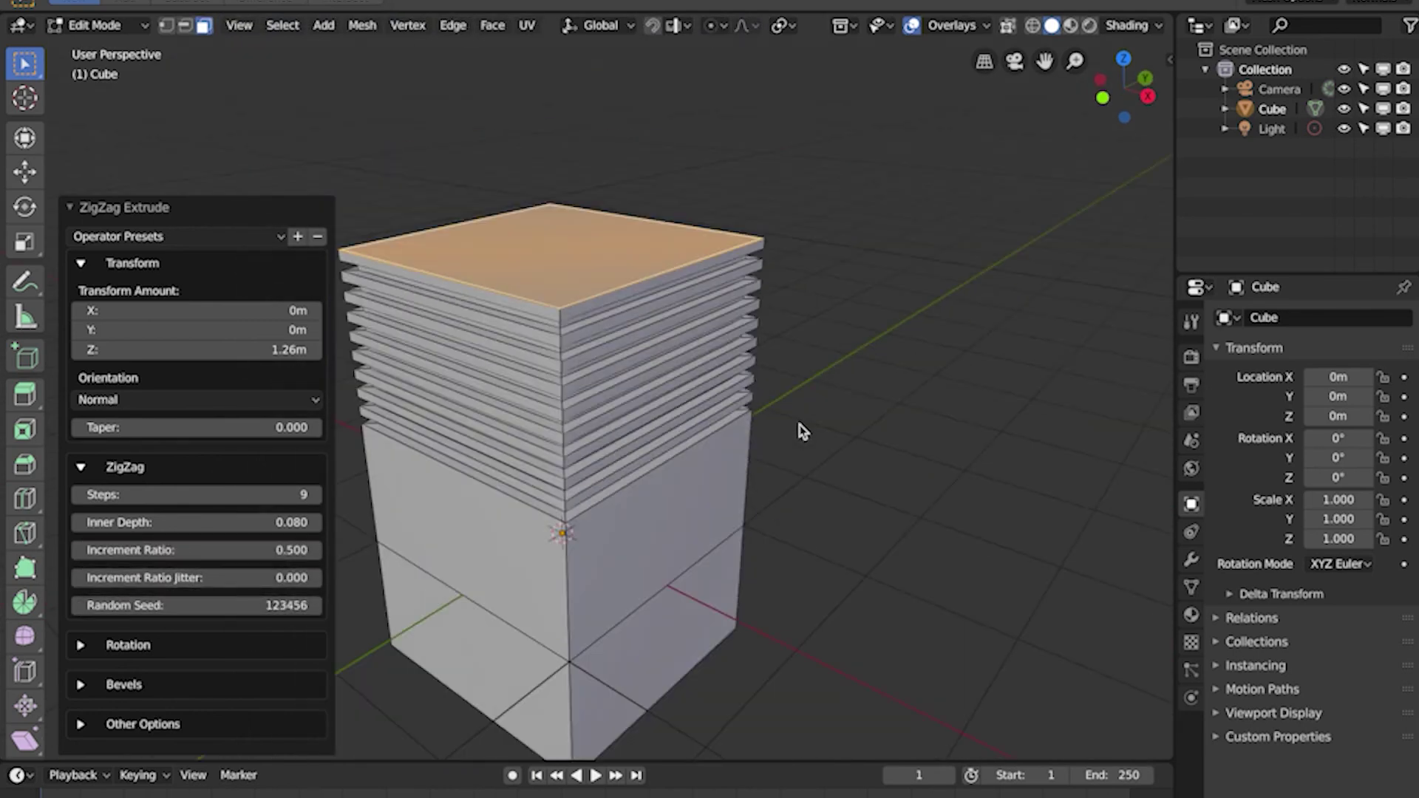
Step: Try X/Z twist rotation, taper the ribbed stack toward the top, and bevel the rib corners
ctrl+click(110, 644)
drag(263, 555, 278, 595)
click(227, 429)
drag(227, 431, 281, 430)
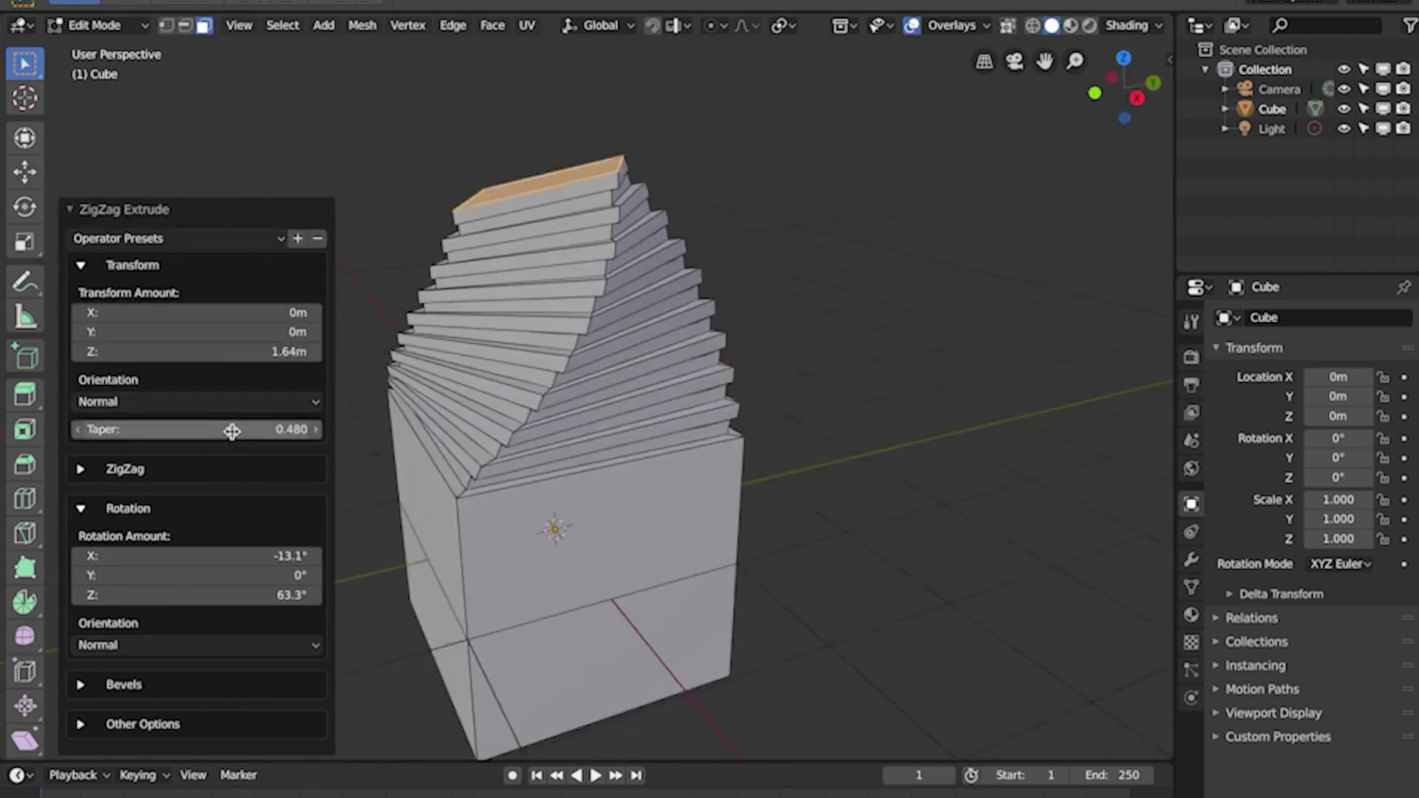
key(BackSpace)
click(125, 469)
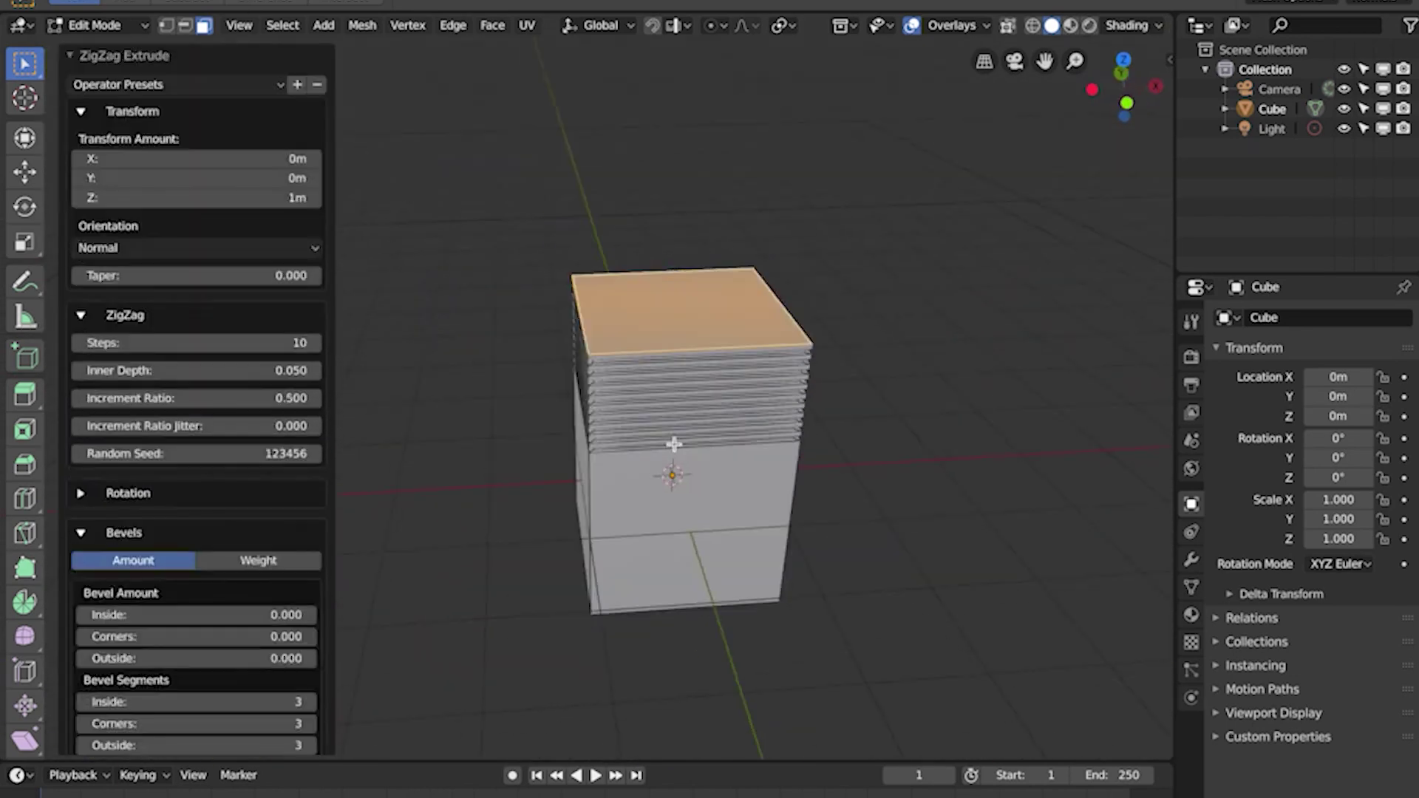
scroll(672, 444, up, 3)
drag(159, 643, 184, 643)
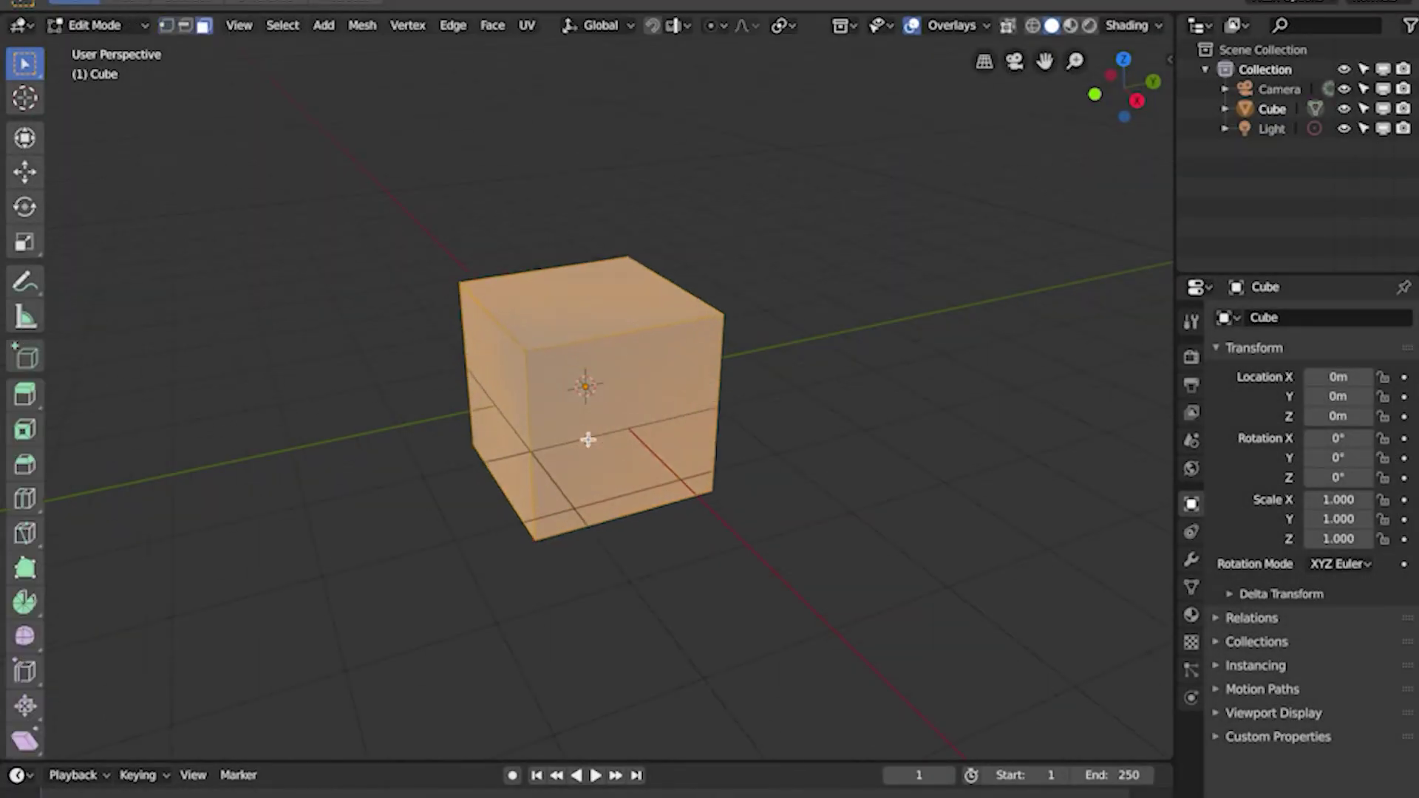
Step: Run ZigZag Extrude on the selected faces with Extrude Individual Faces enabled
key(F3)
key(Return)
click(111, 742)
click(168, 702)
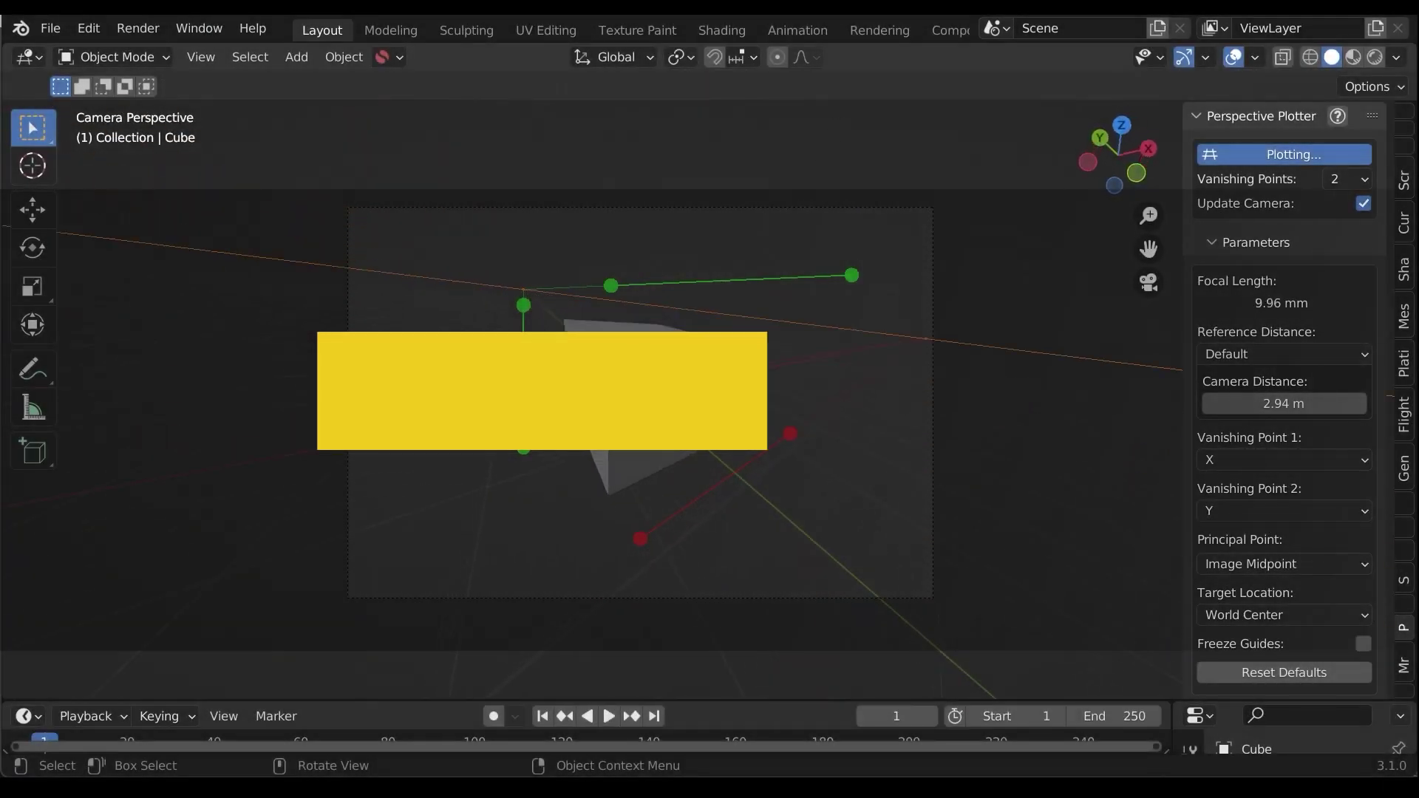
Step: Drag two vanishing-point guides and extrude a new vertex from the aircraft mesh with Z excluded
drag(626, 366, 640, 336)
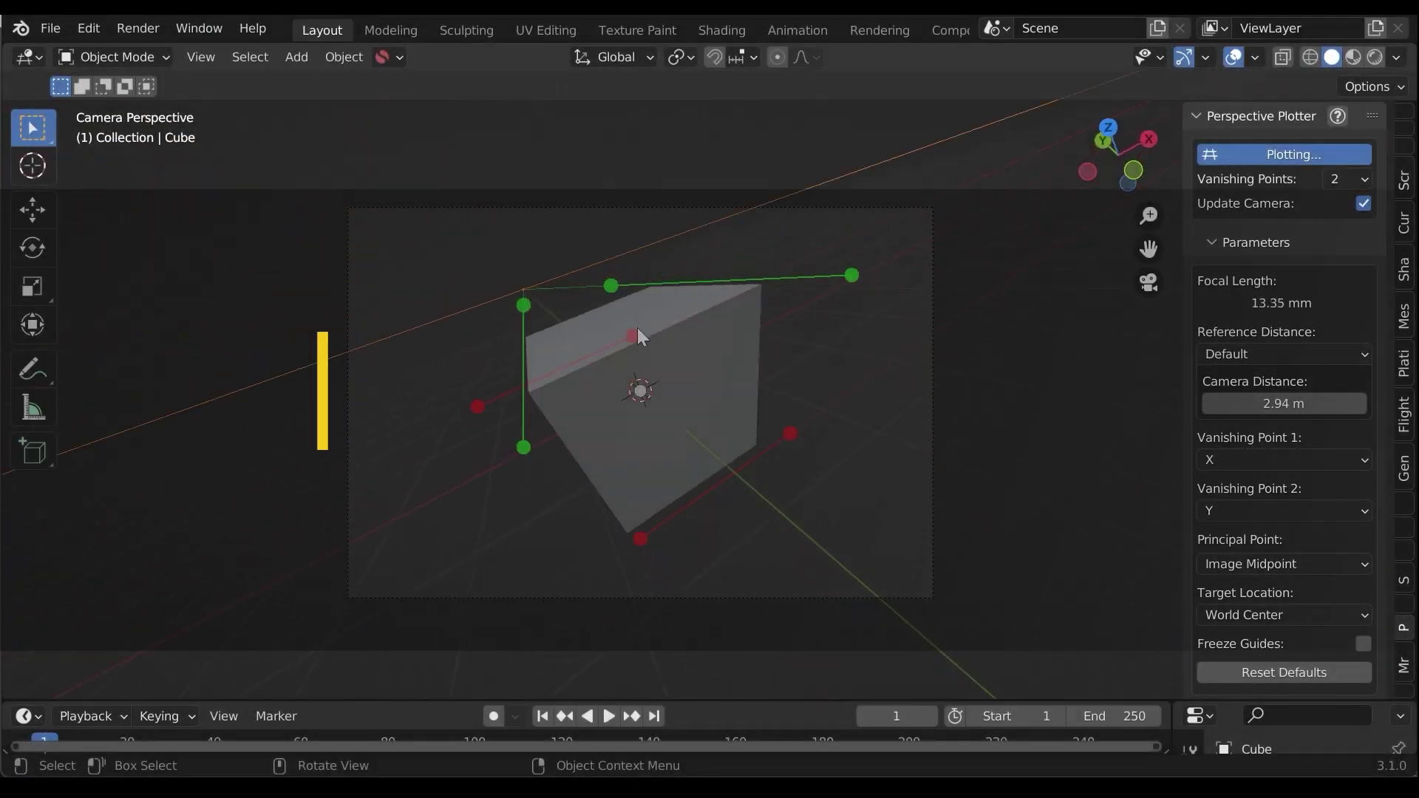
drag(786, 436, 770, 412)
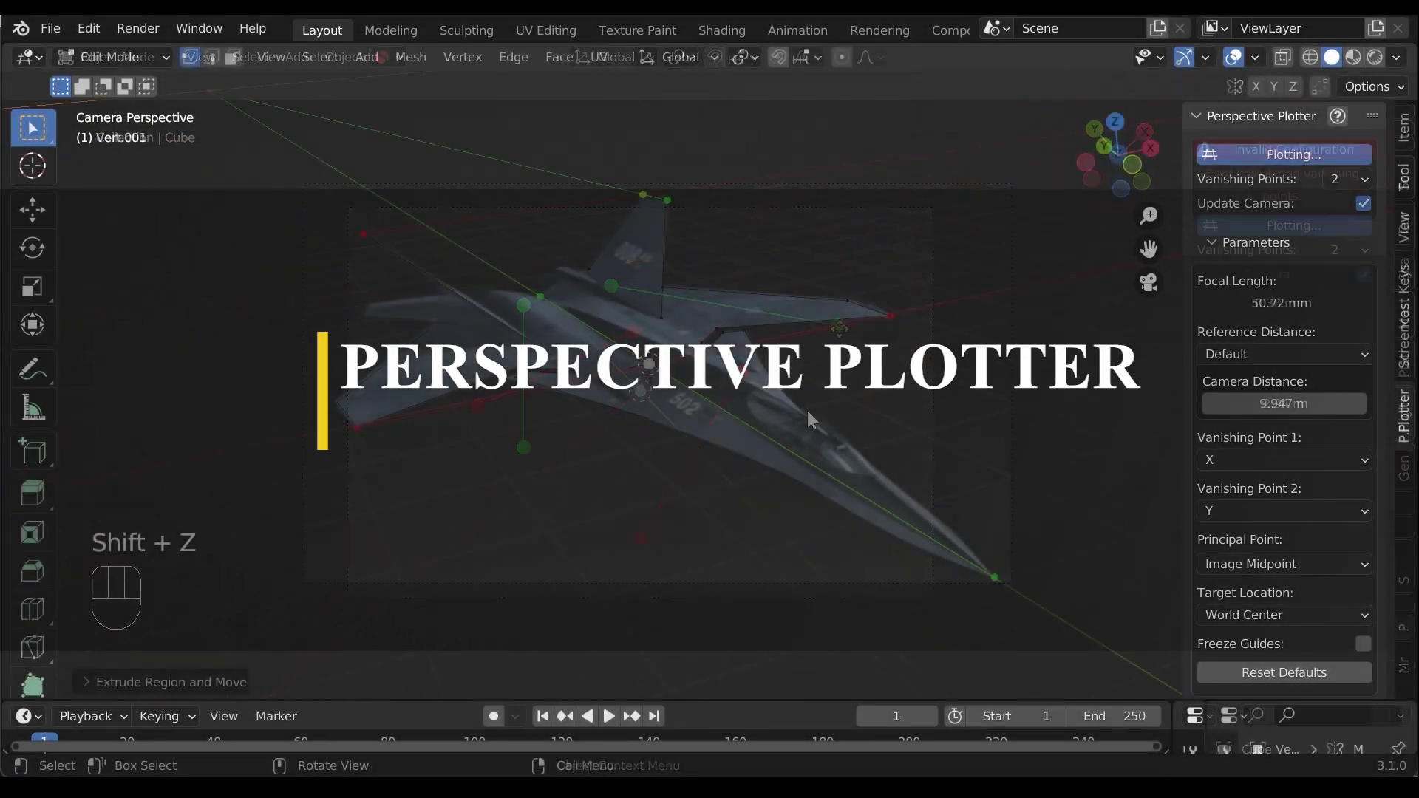
key(e)
key(shift+z)
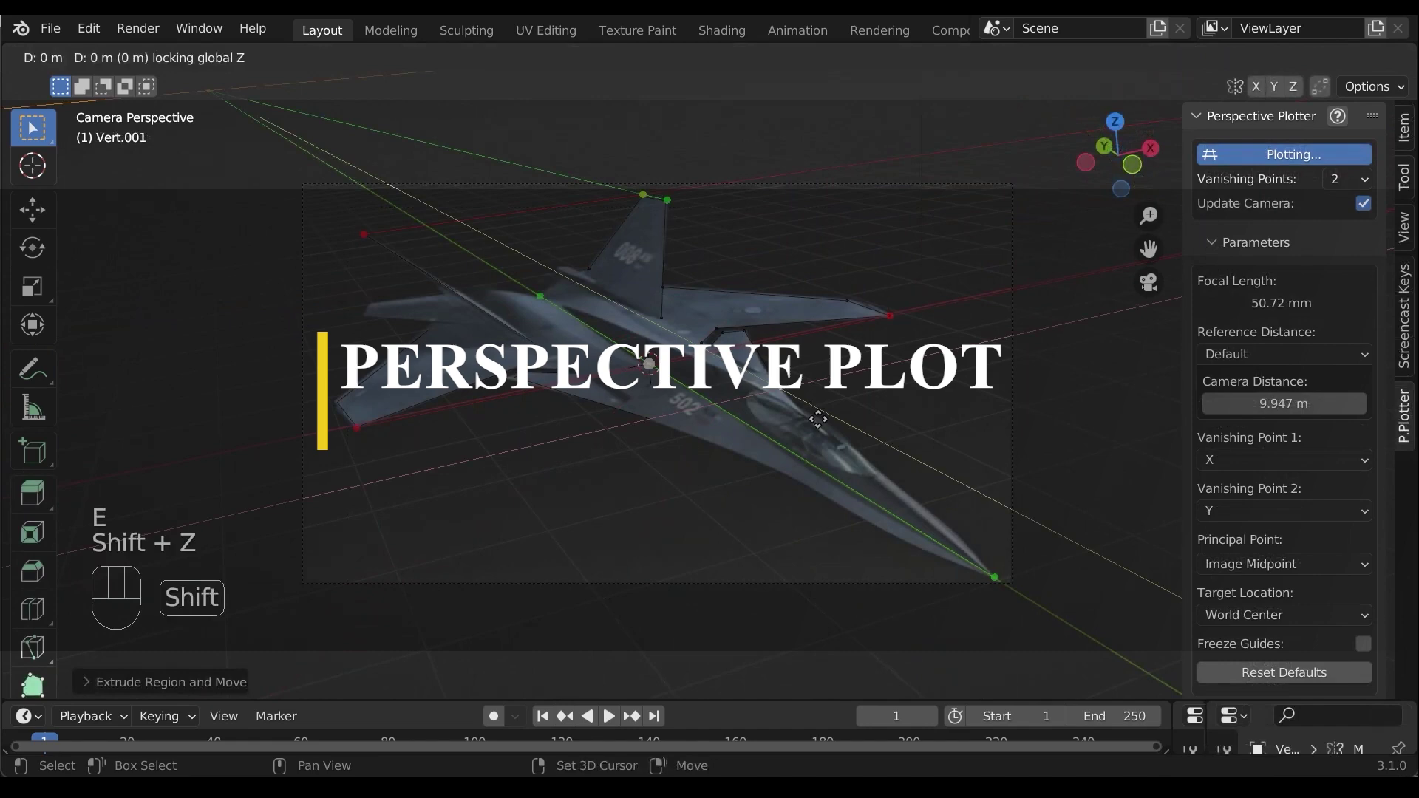
click(1042, 617)
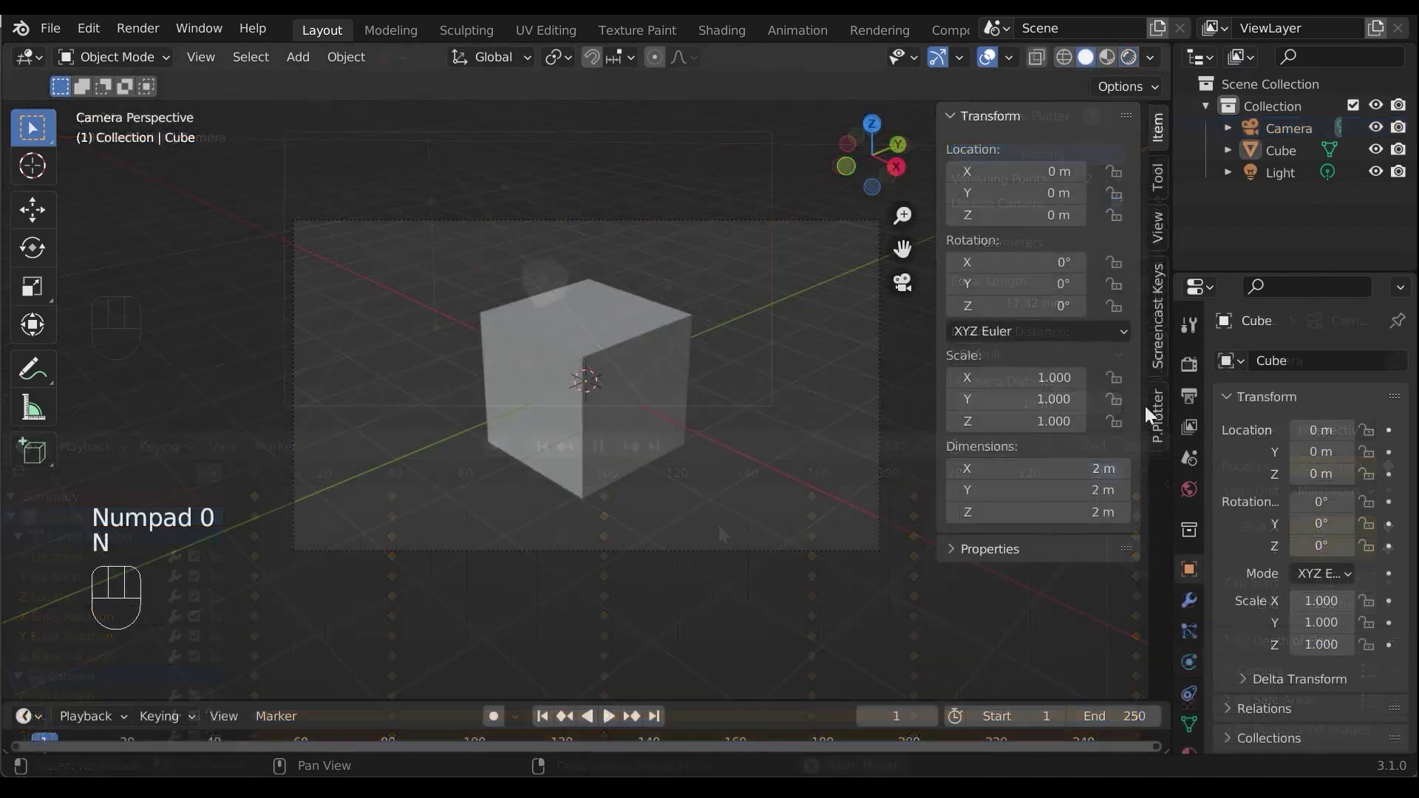
Step: Run Plot Perspective from the P.Plotter tab and reposition the red and green vanishing-point handles
click(1160, 414)
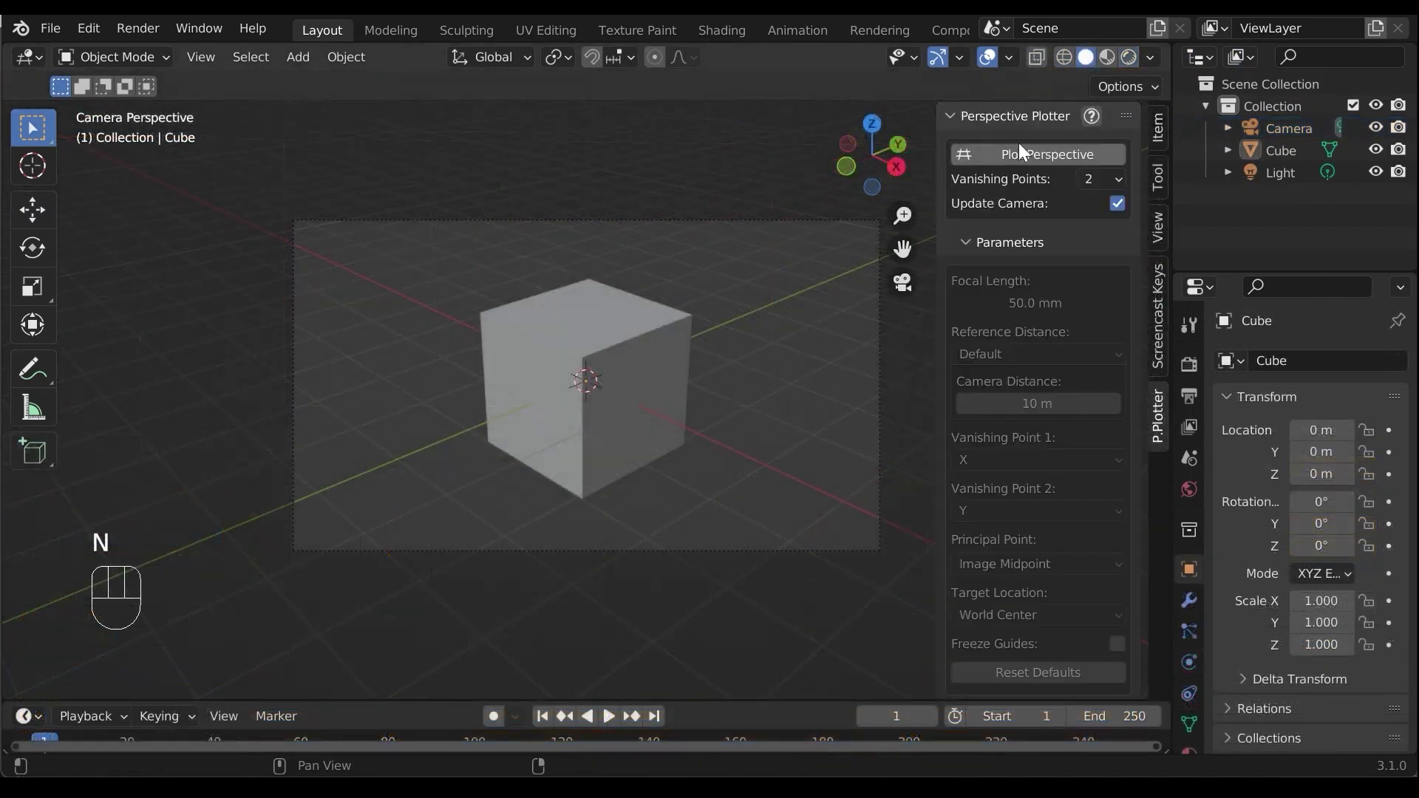
click(1048, 152)
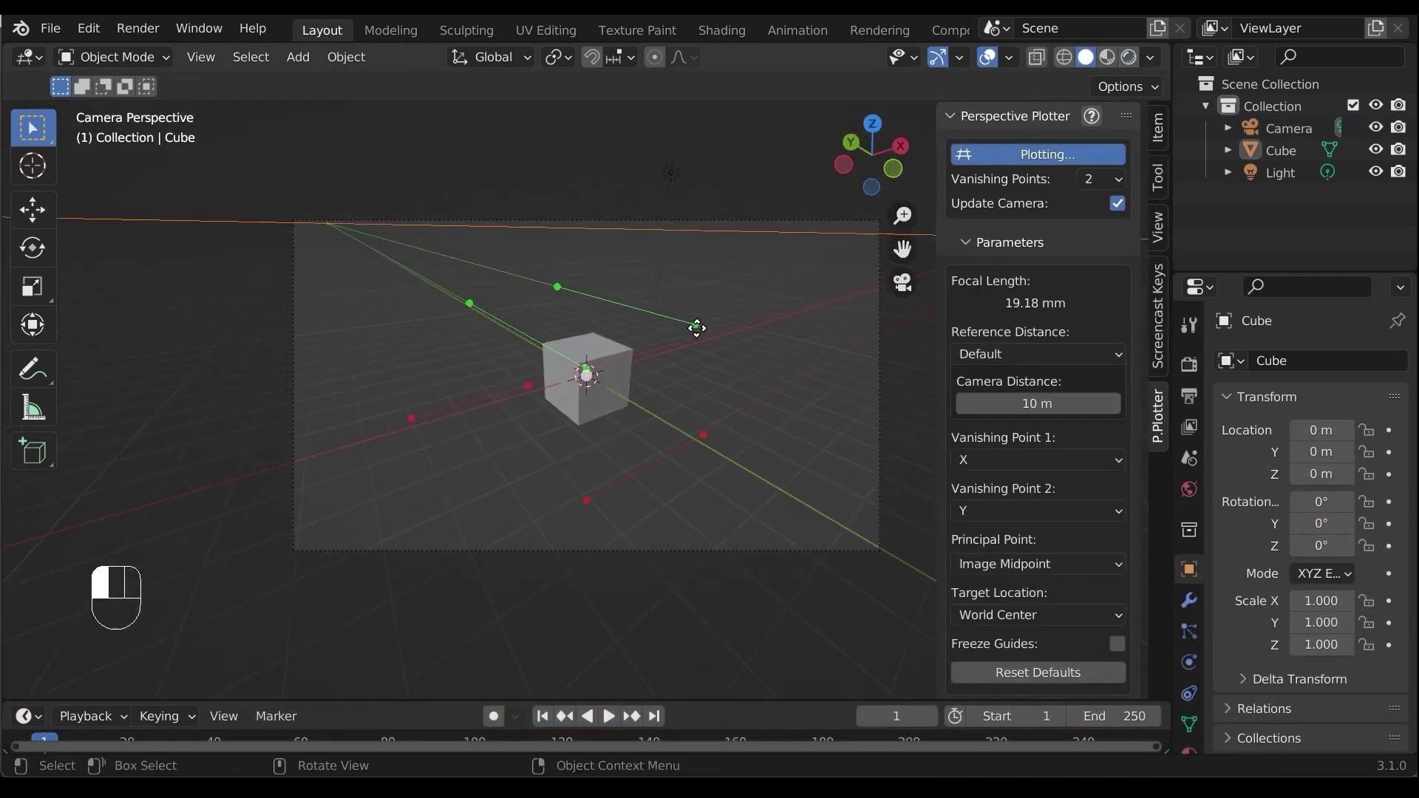
drag(687, 334, 730, 328)
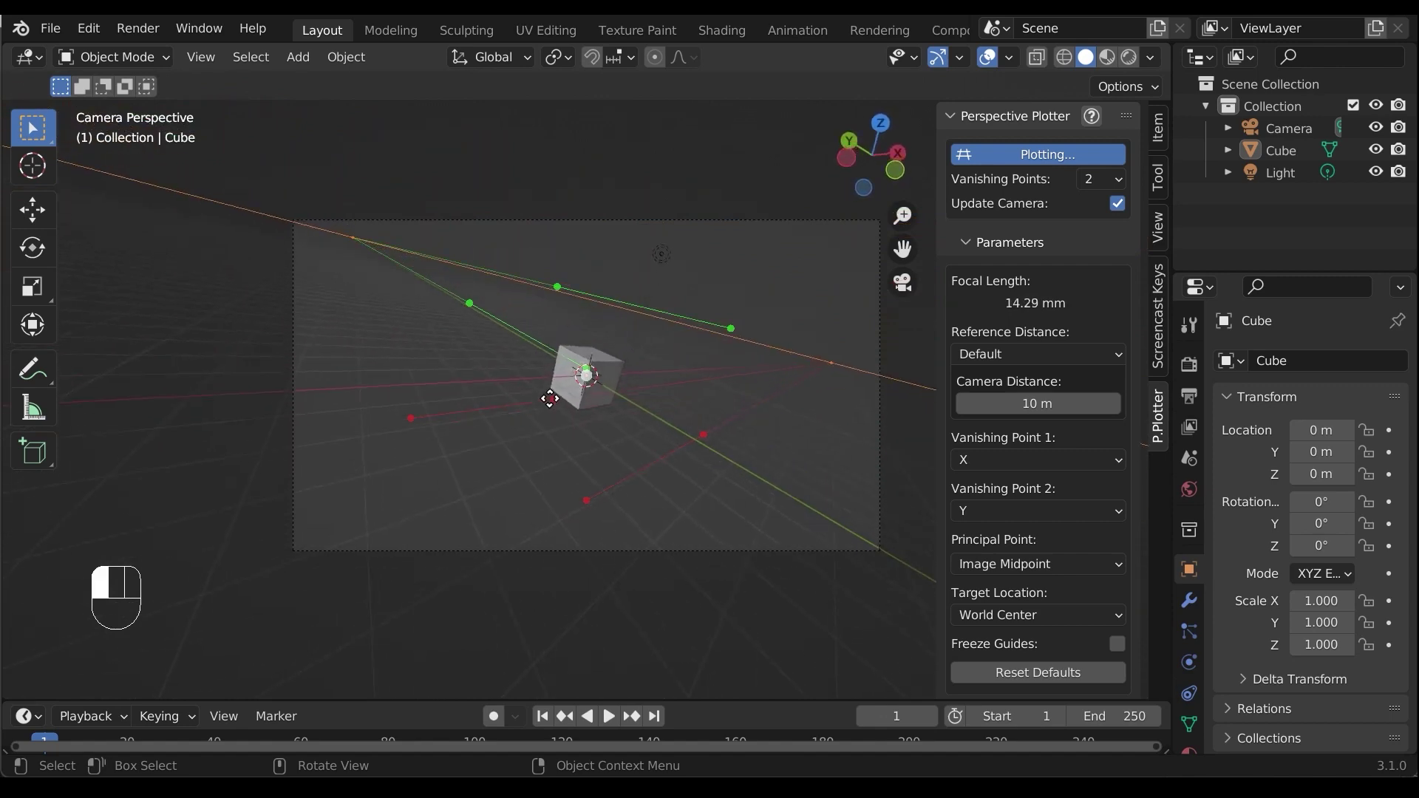
drag(550, 399, 543, 384)
drag(702, 430, 681, 411)
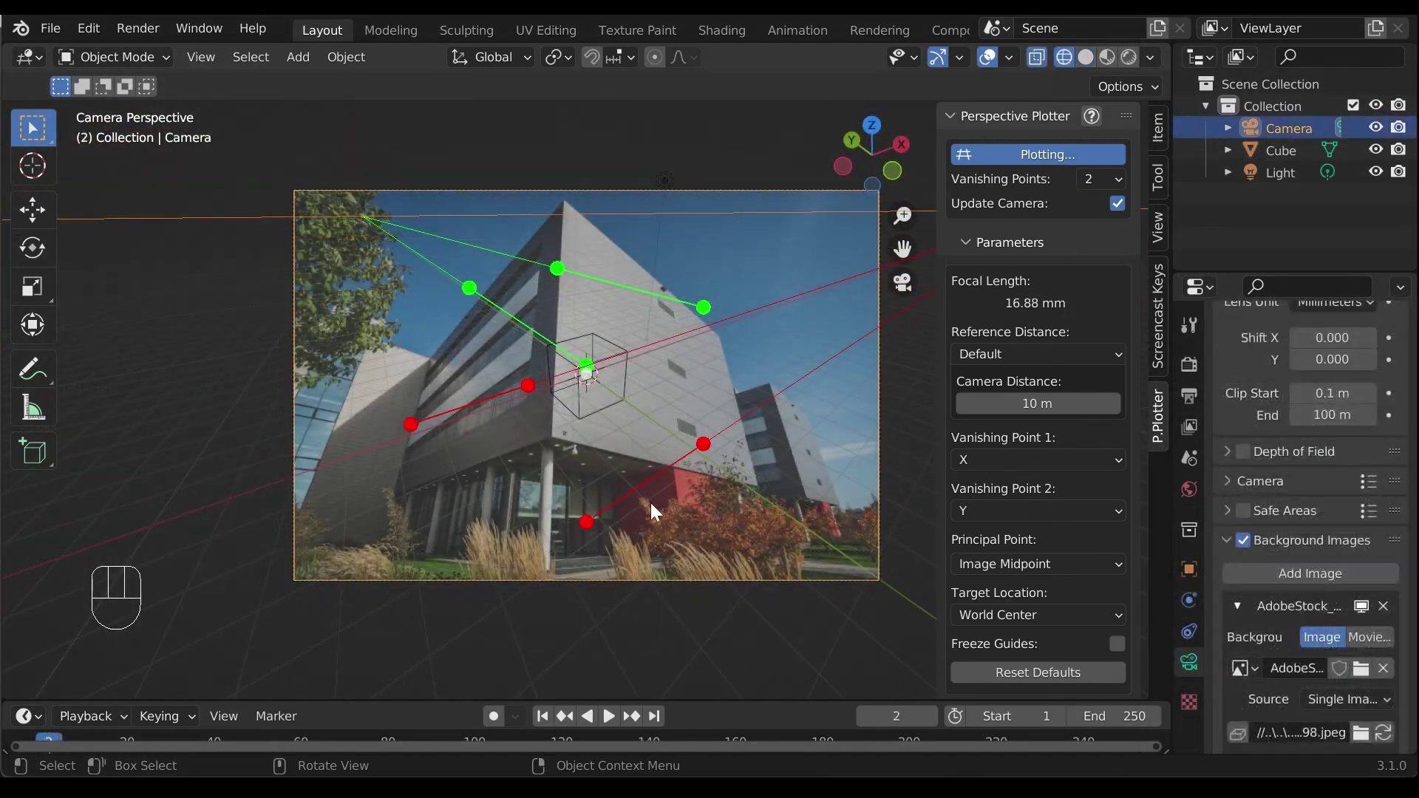
Step: Align the red and green guides with the building's roof line and edges, then move the Cube
drag(586, 517, 560, 447)
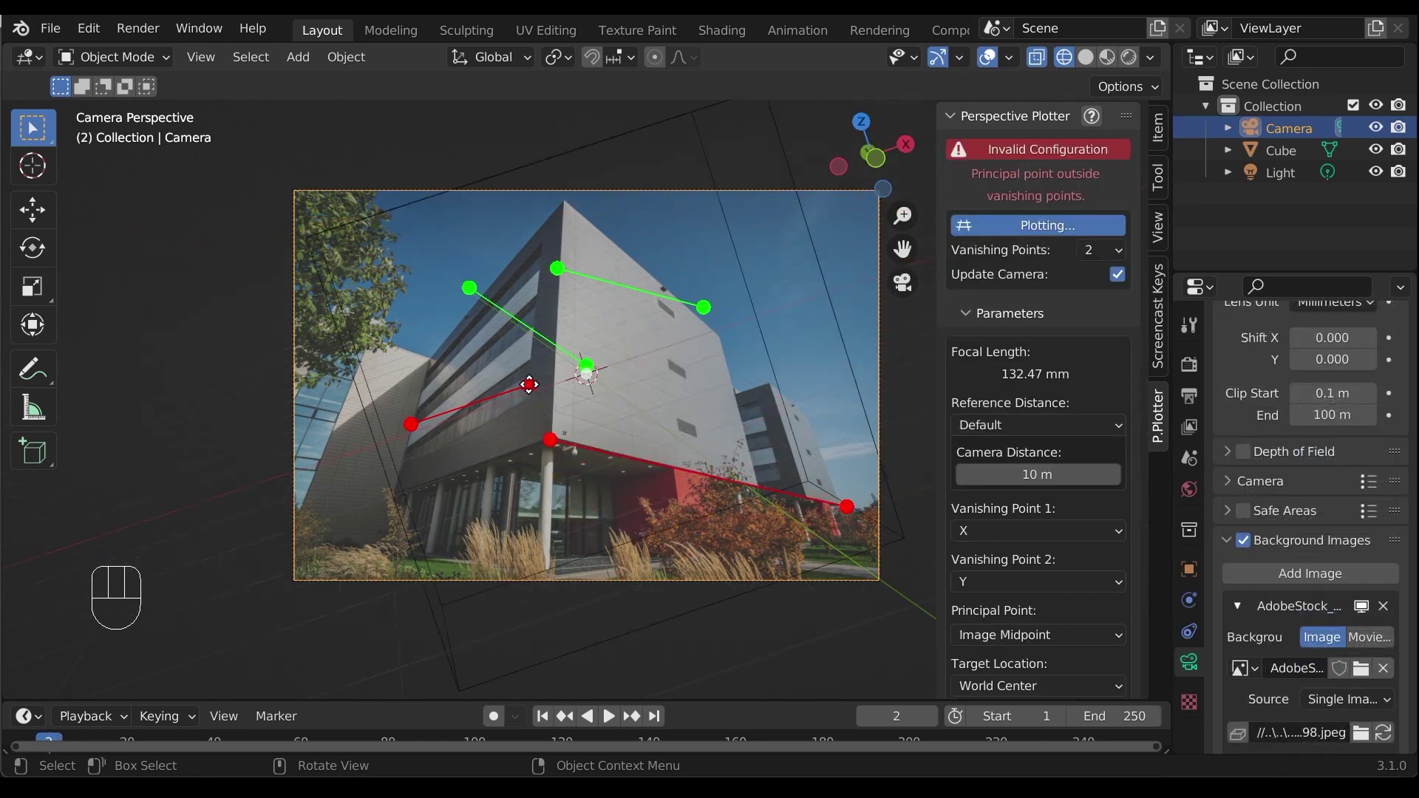
drag(513, 381, 587, 254)
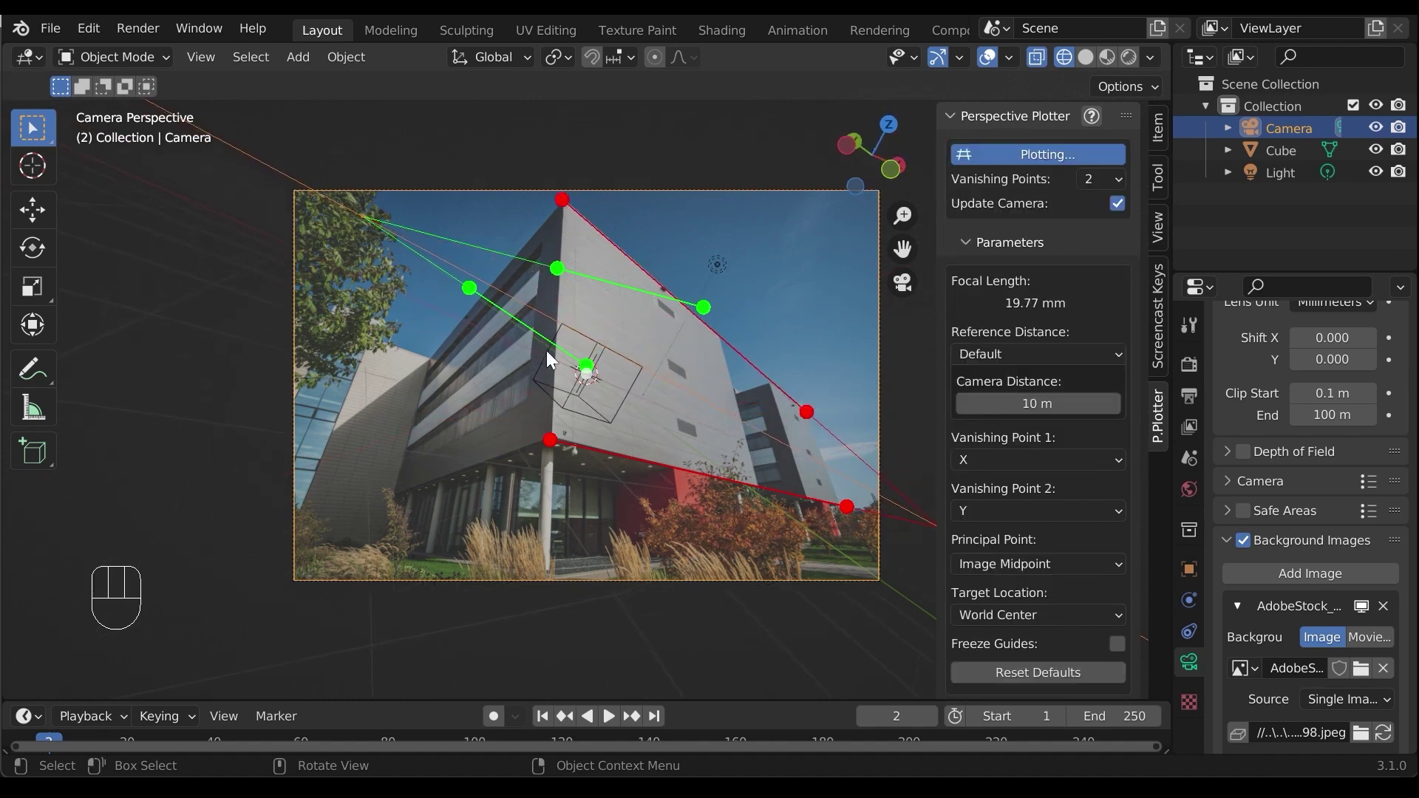
drag(470, 289, 446, 412)
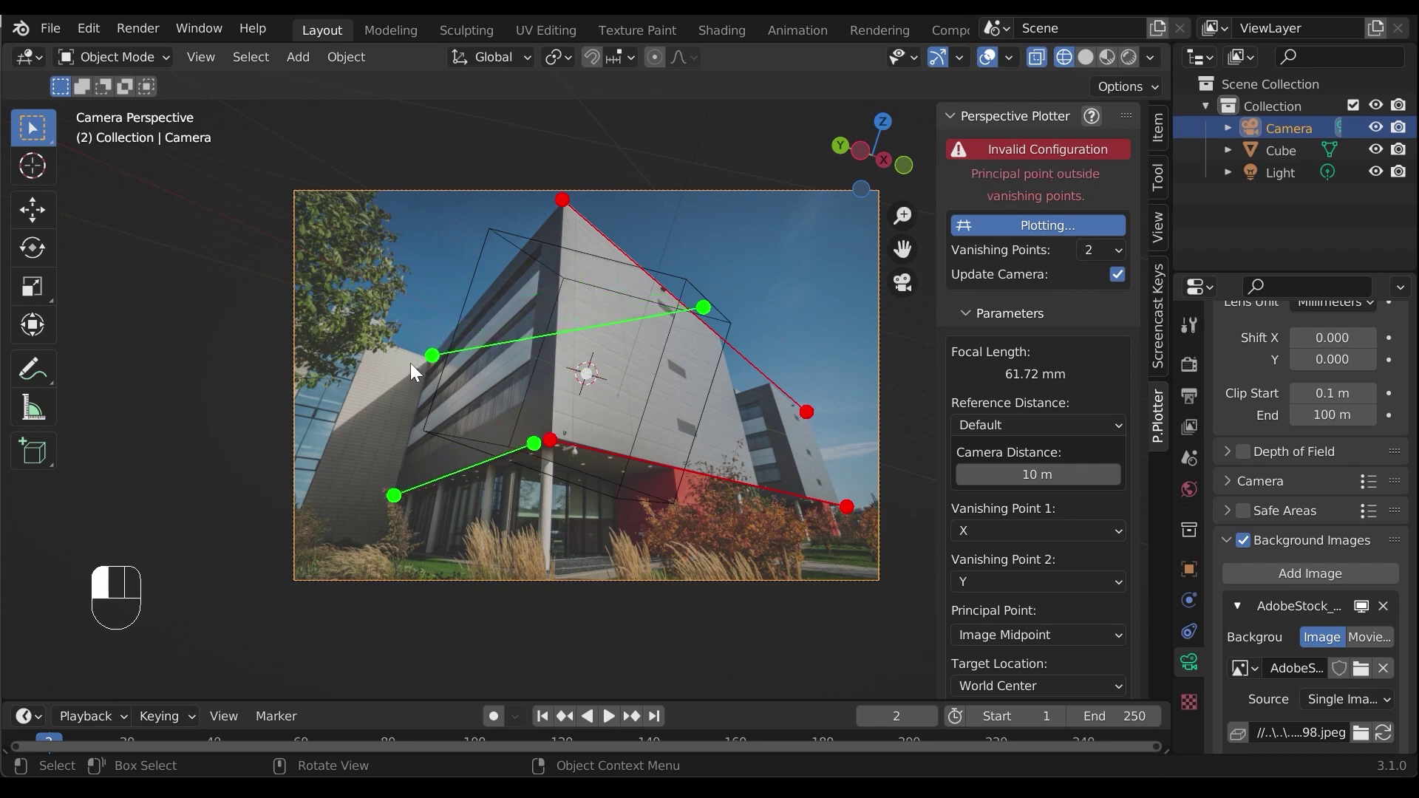
drag(630, 288, 543, 218)
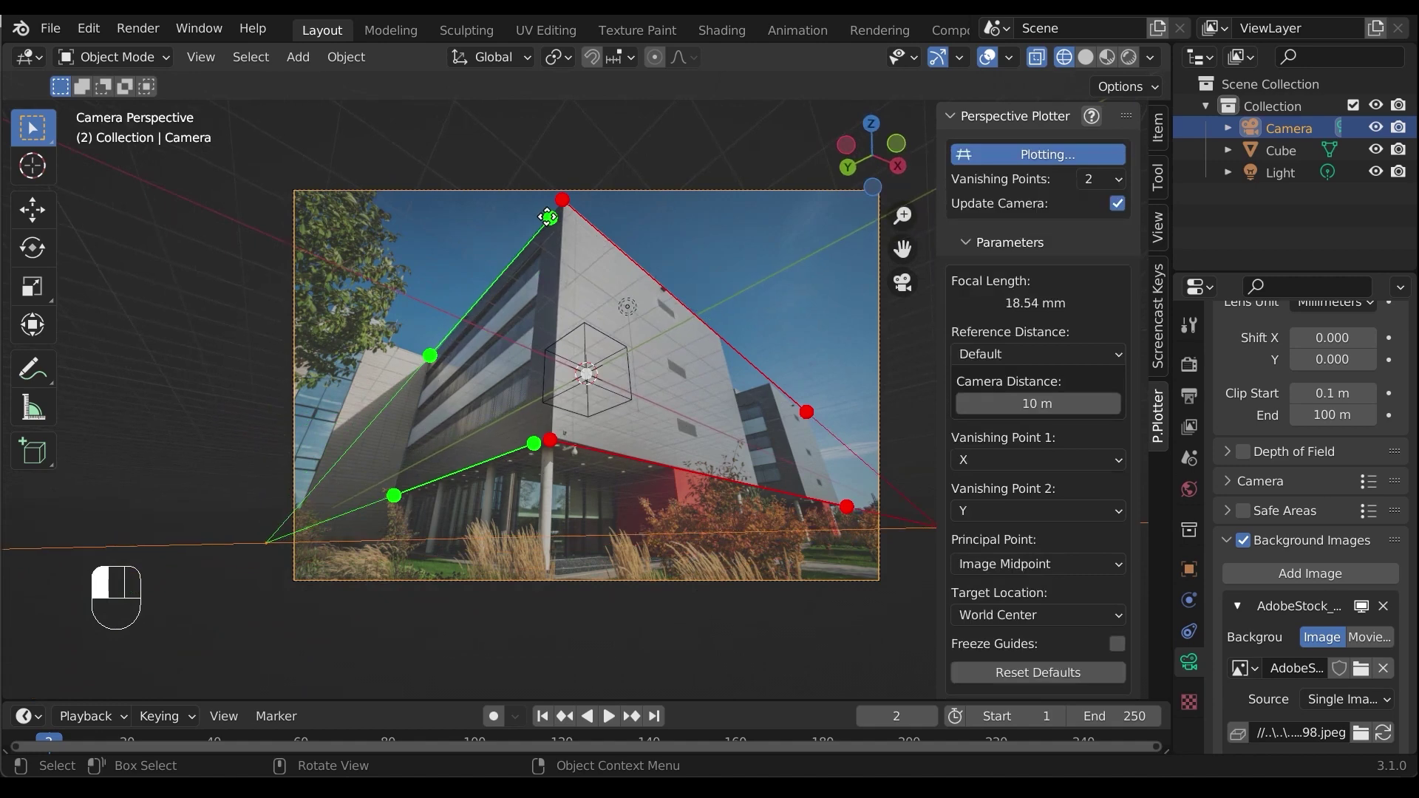
click(625, 368)
key(g)
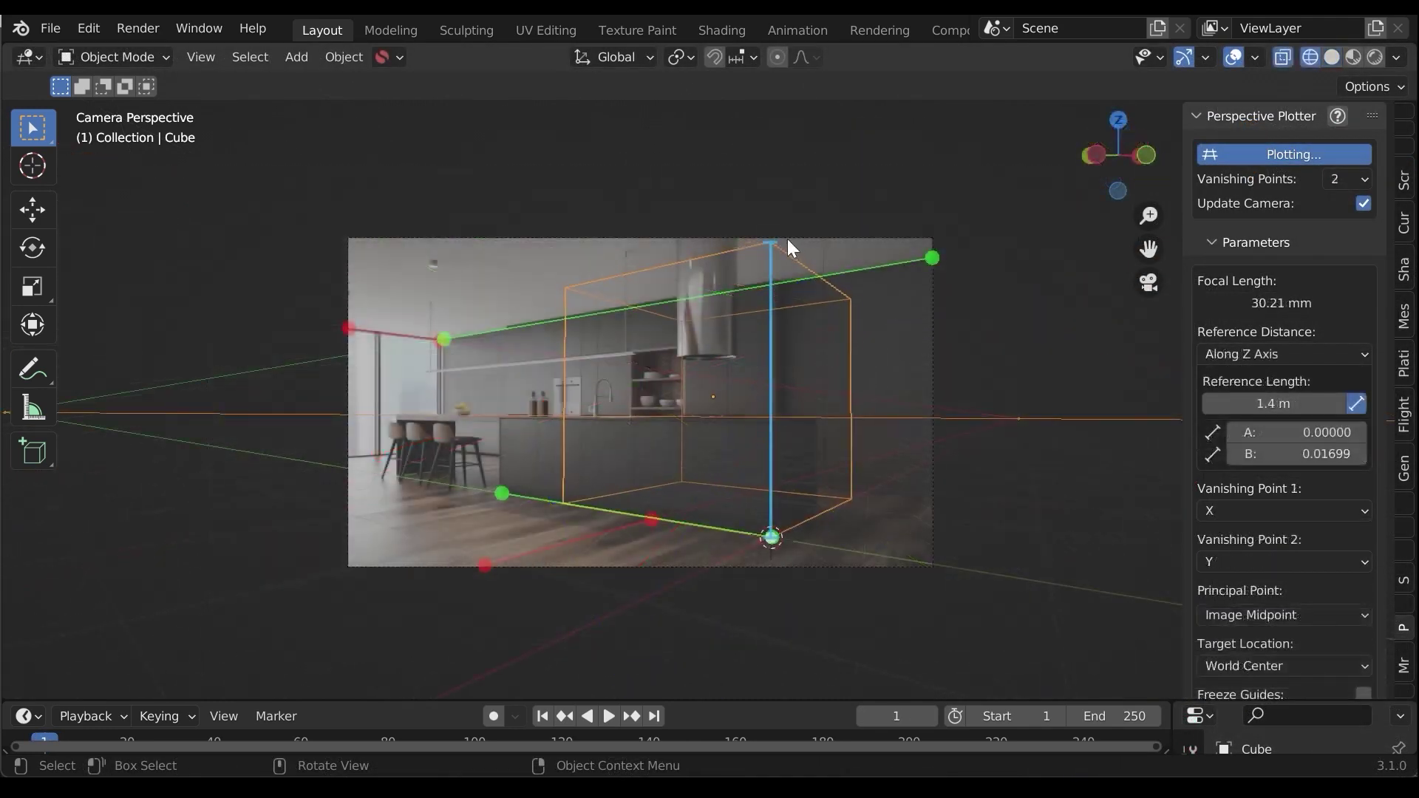
Step: Shorten the reference length and re-angle the green guide onto the cabinet base
drag(788, 238, 790, 419)
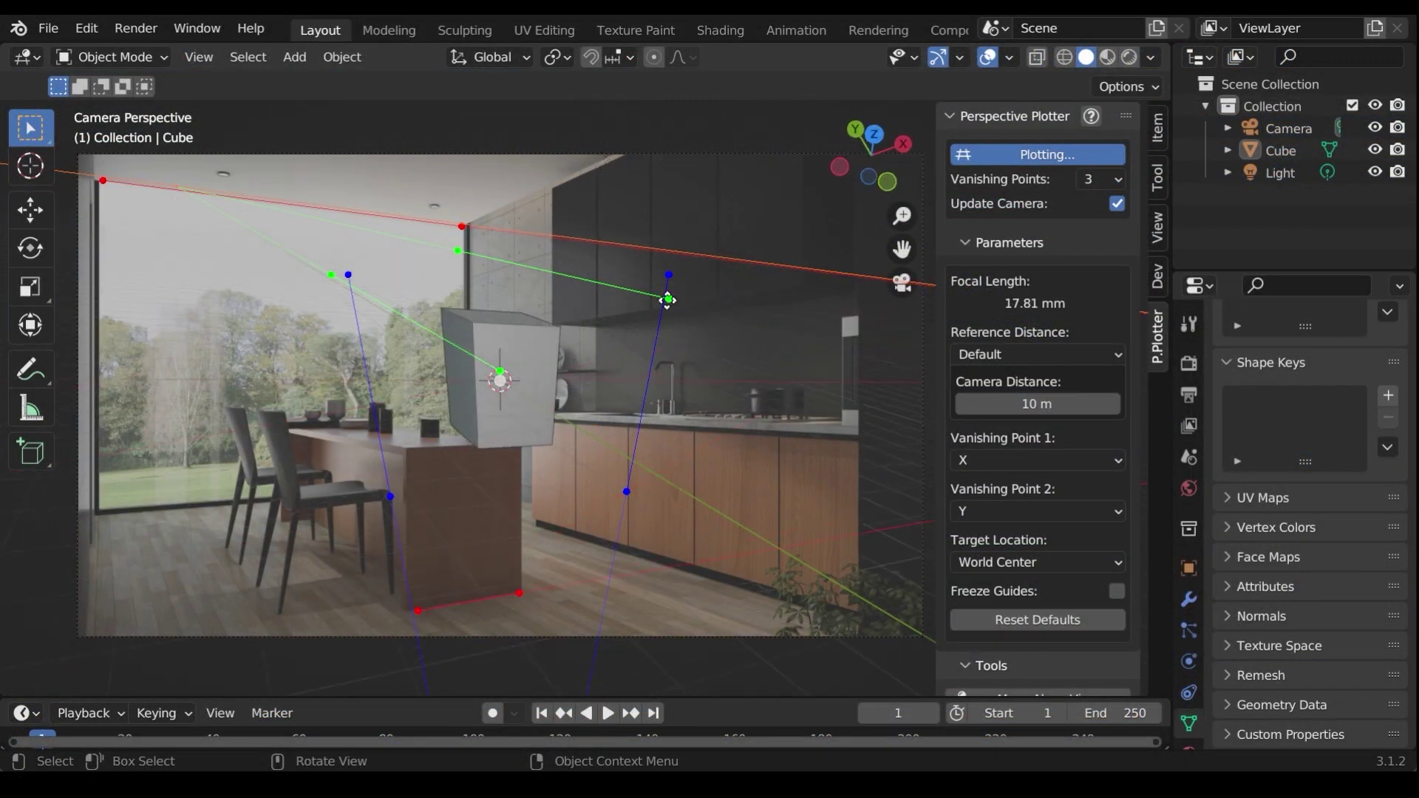
drag(667, 300, 561, 323)
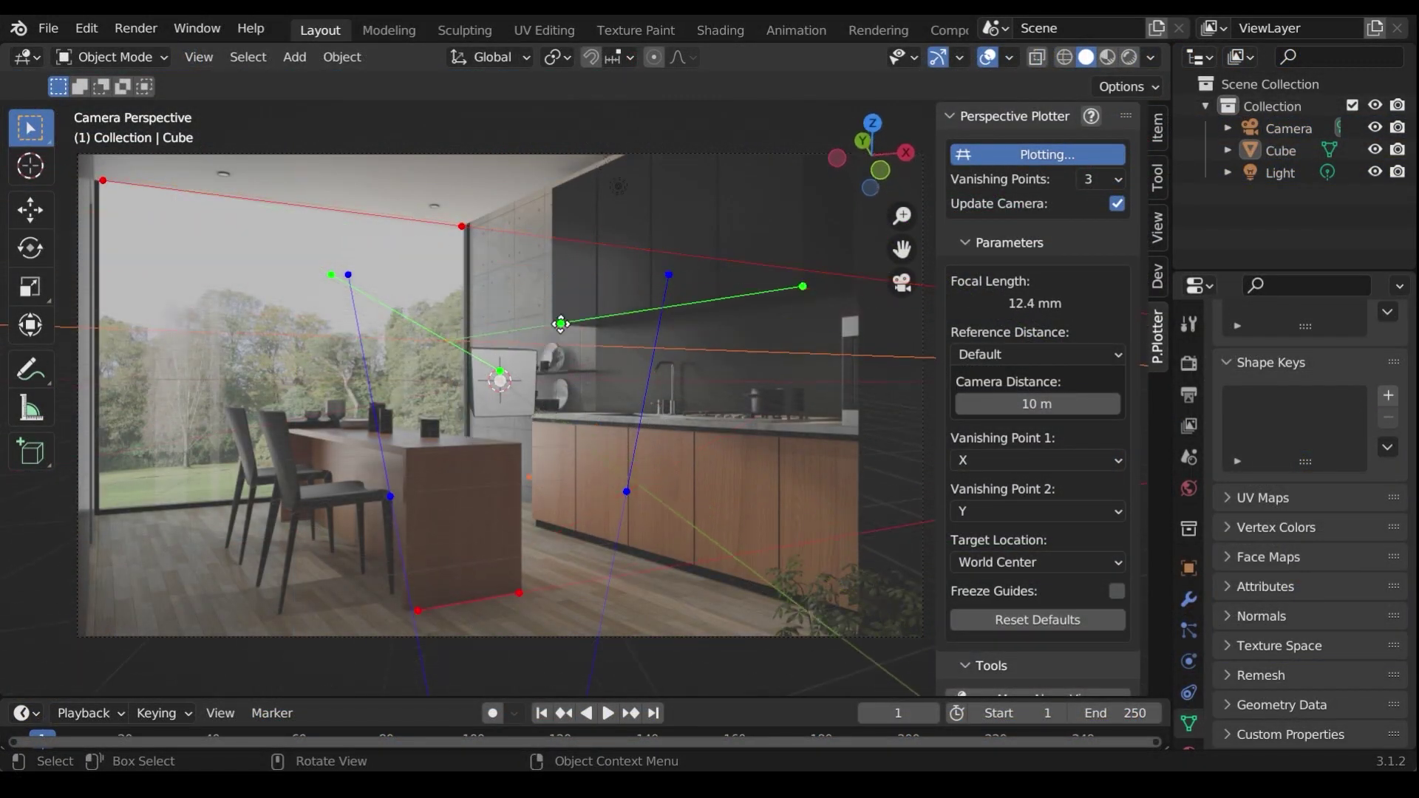
drag(325, 276, 712, 539)
scroll(713, 538, up, 5)
scroll(549, 539, down, 2)
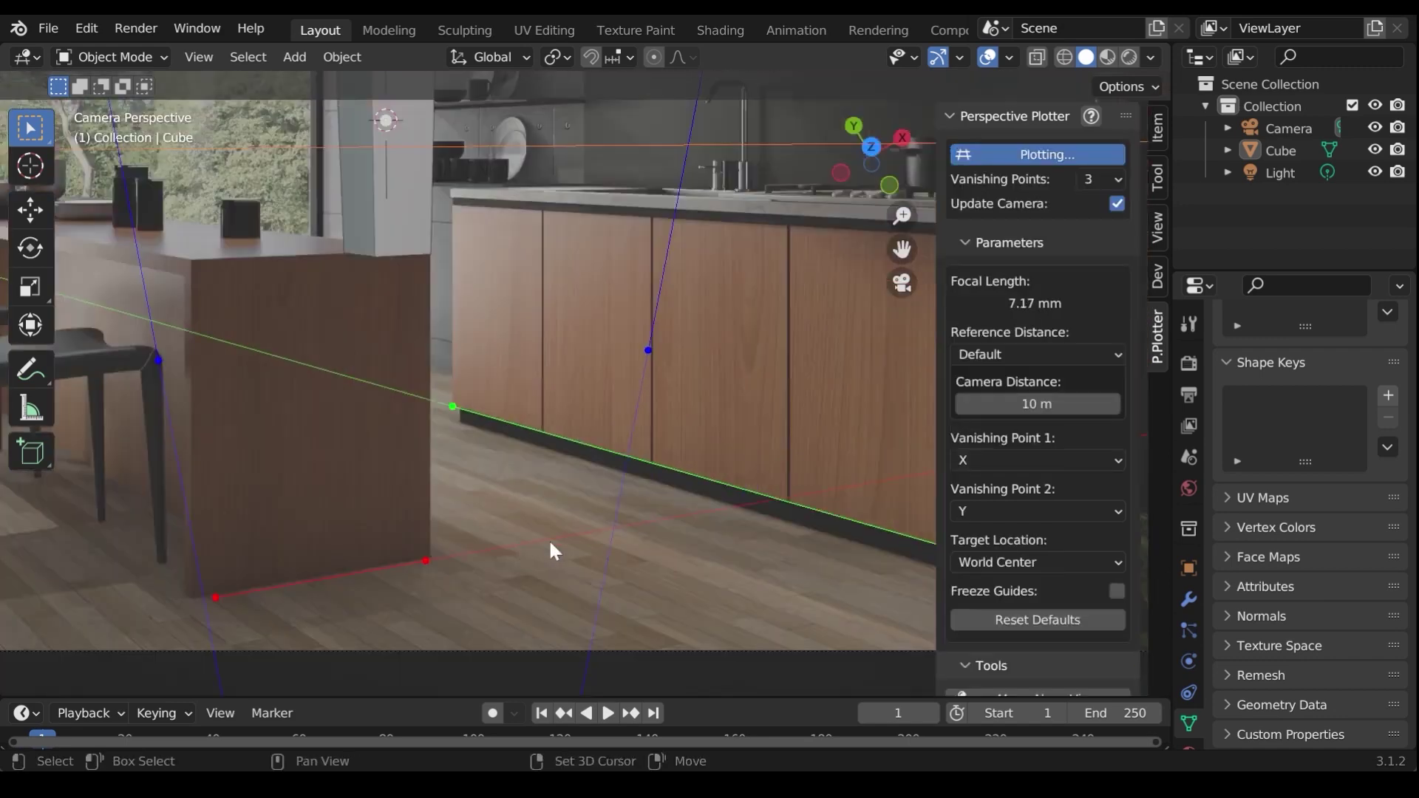
scroll(477, 367, up, 2)
scroll(477, 368, down, 2)
Step: Place the blue guide on the window frame and set a 0.7 m Along Z Axis reference length
drag(370, 487, 505, 422)
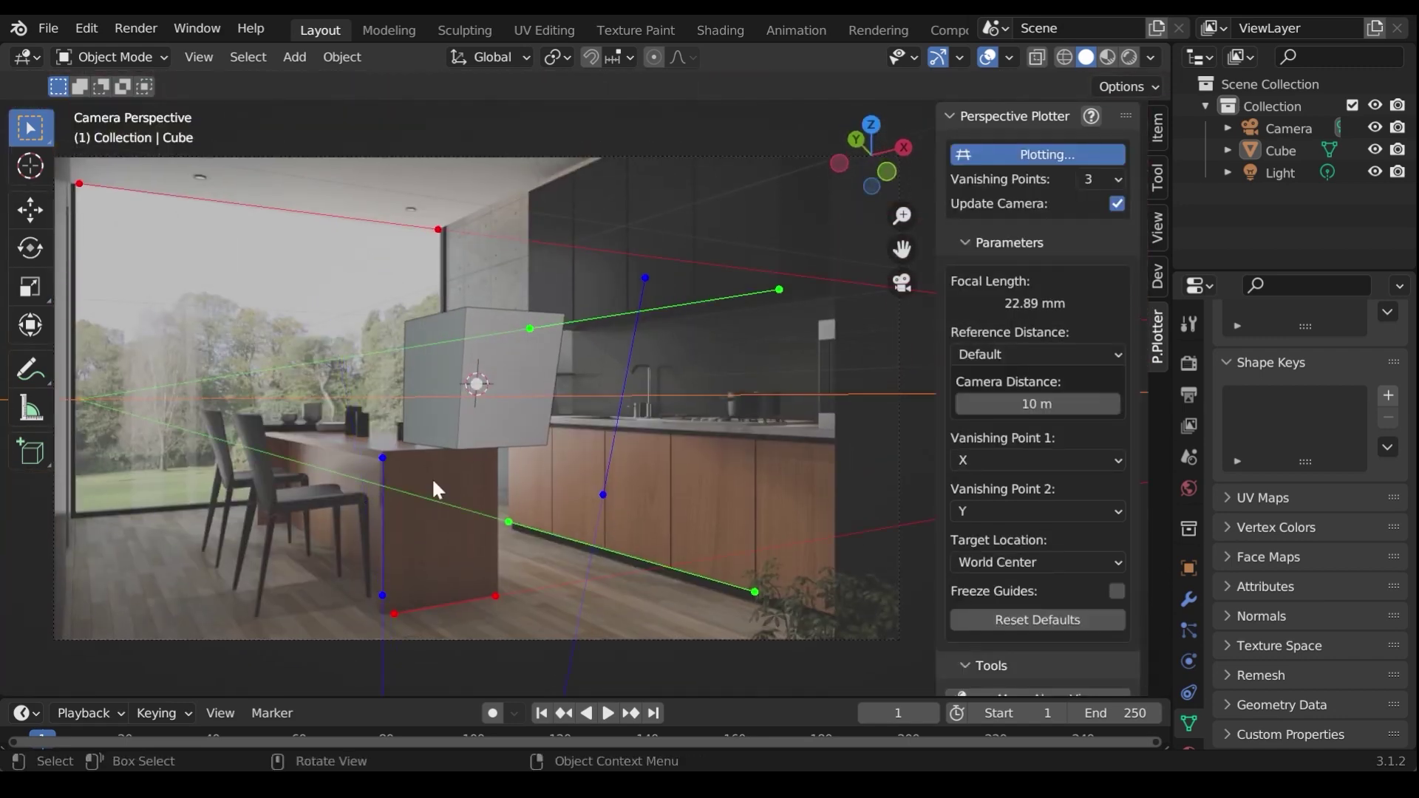
drag(382, 458, 75, 184)
drag(382, 595, 75, 510)
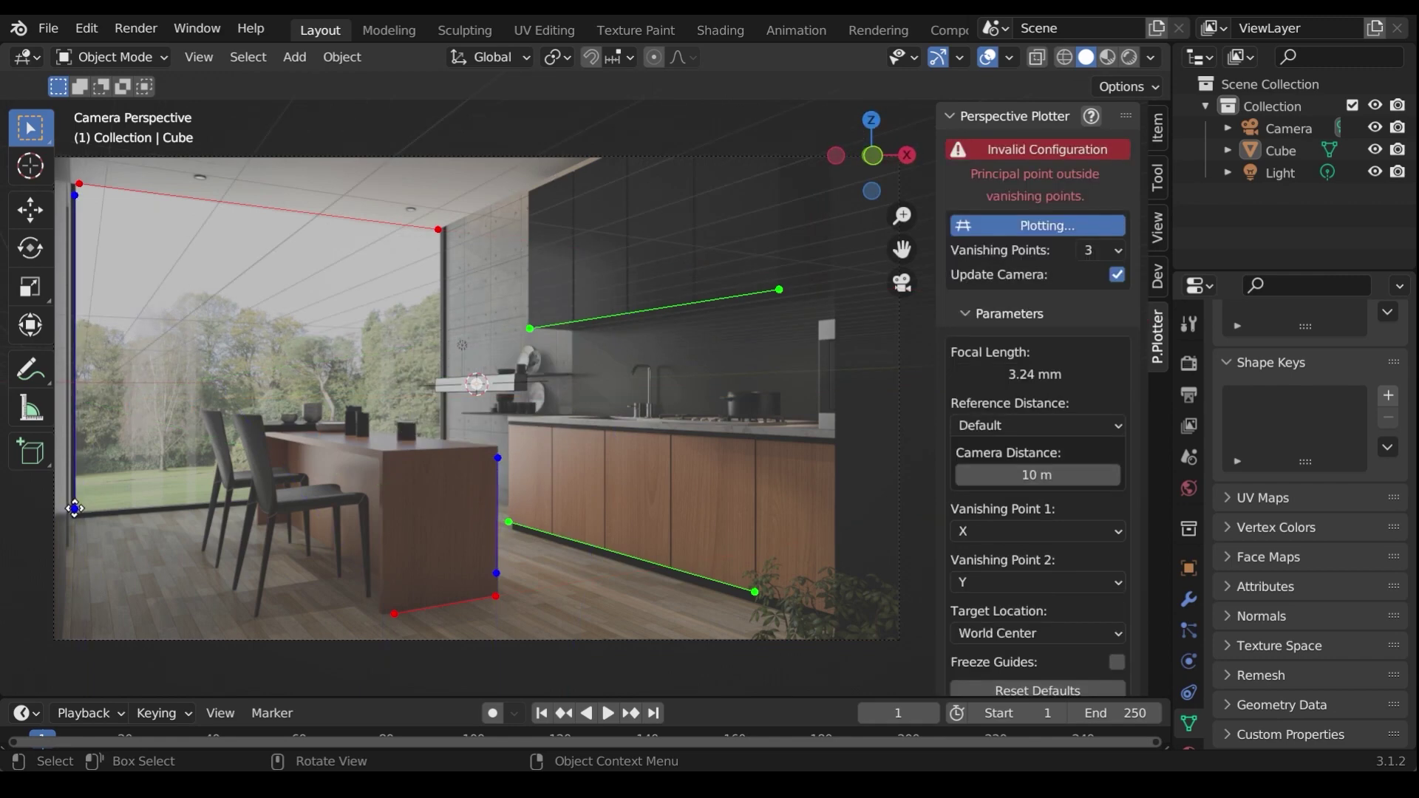
drag(1042, 400, 1079, 401)
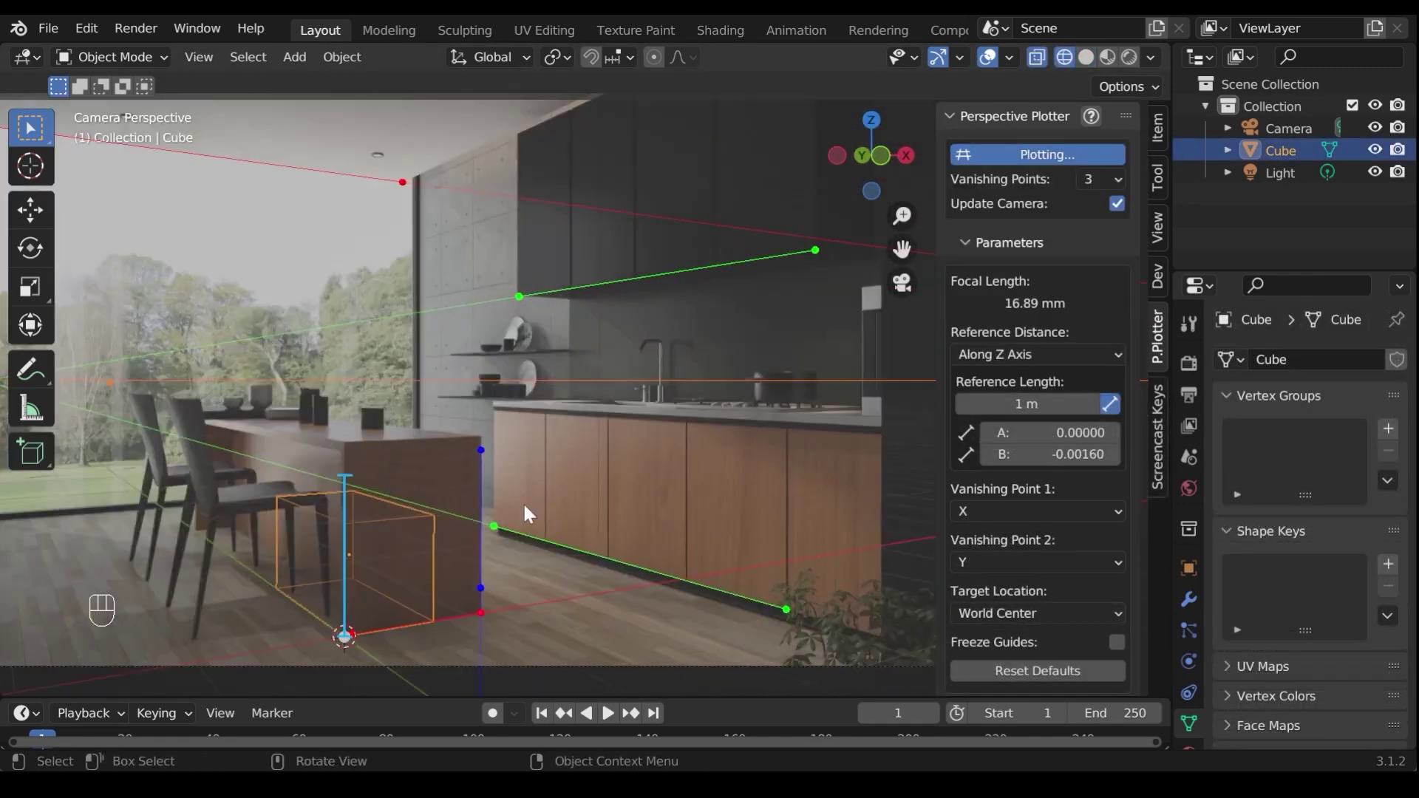
scroll(528, 514, up, 4)
shift+middle_drag(528, 514, 596, 424)
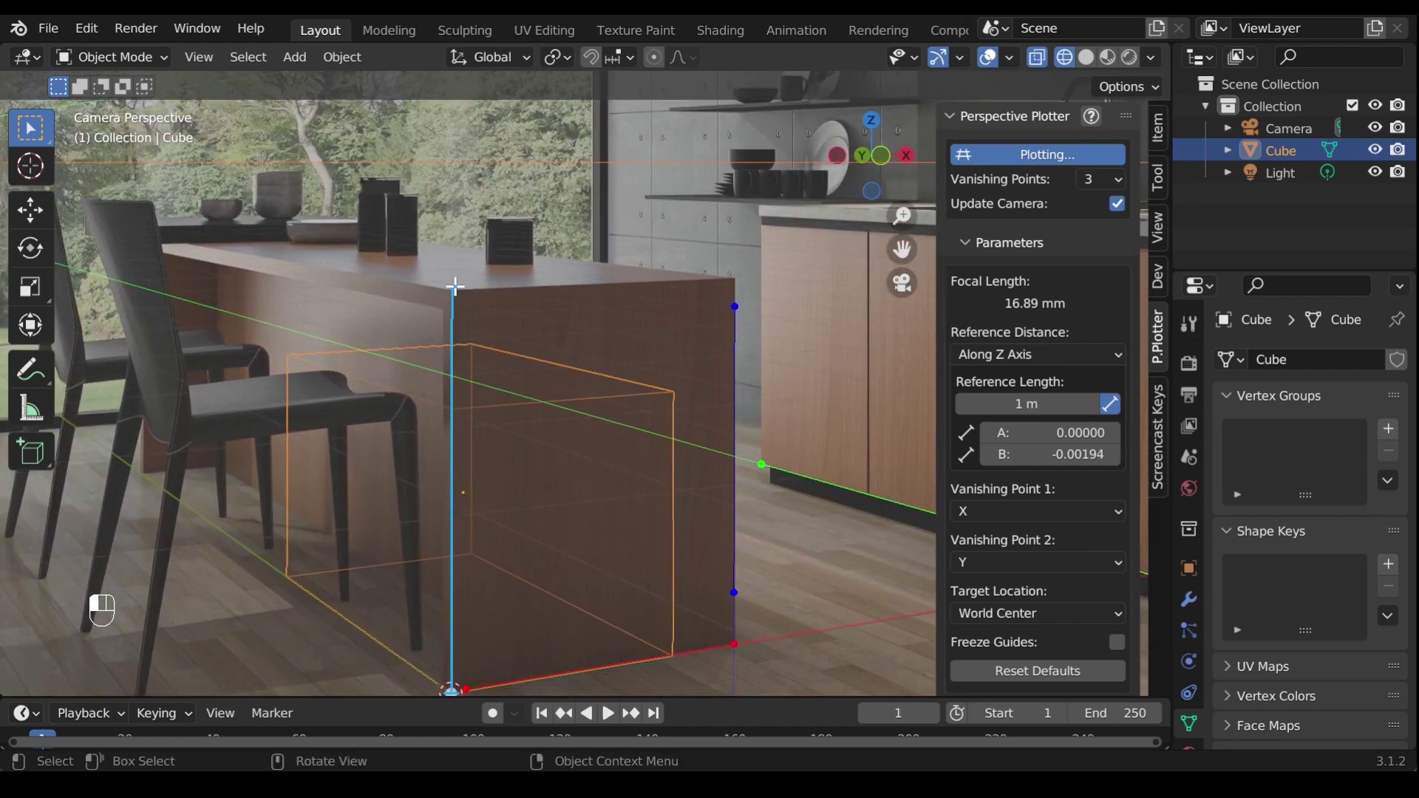
scroll(557, 650, down, 1)
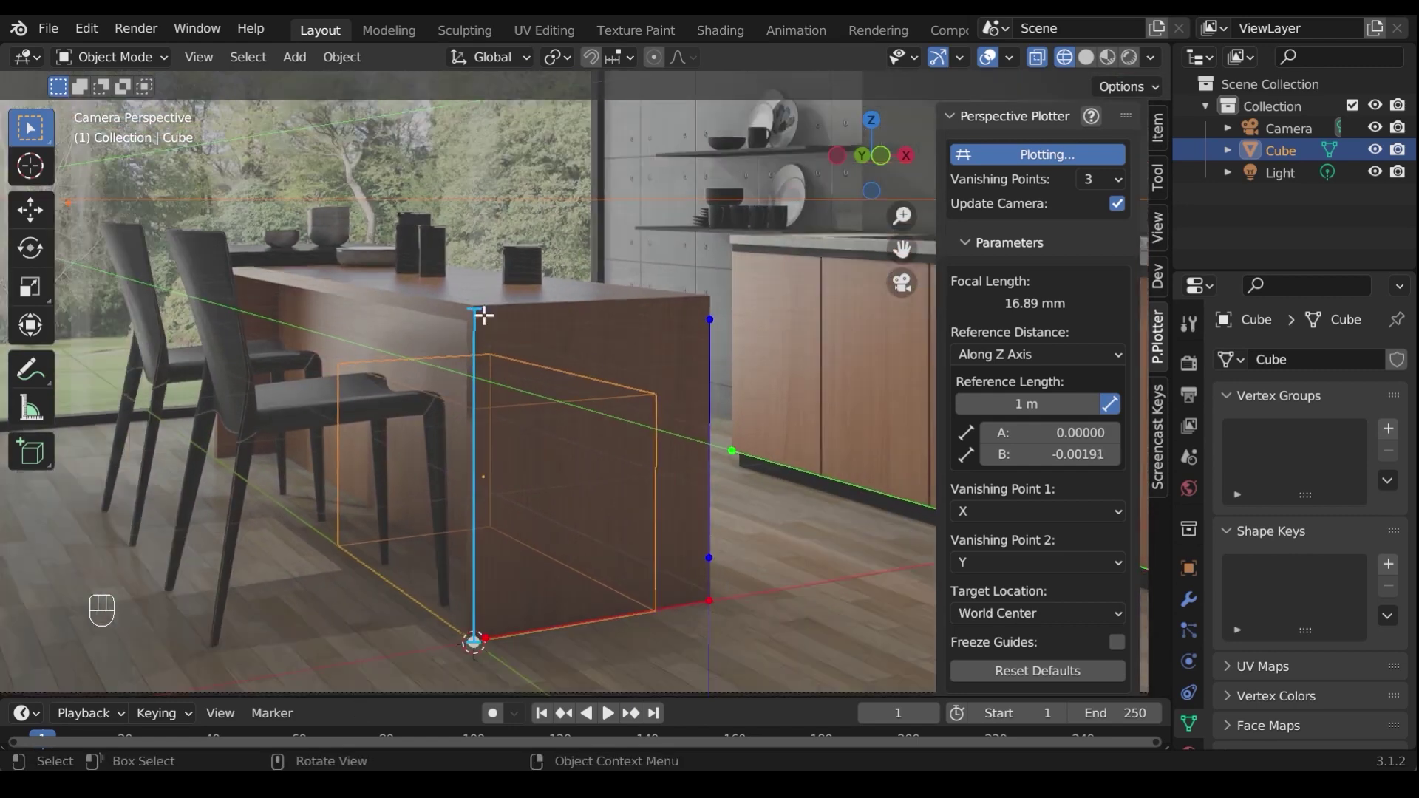
click(1057, 403)
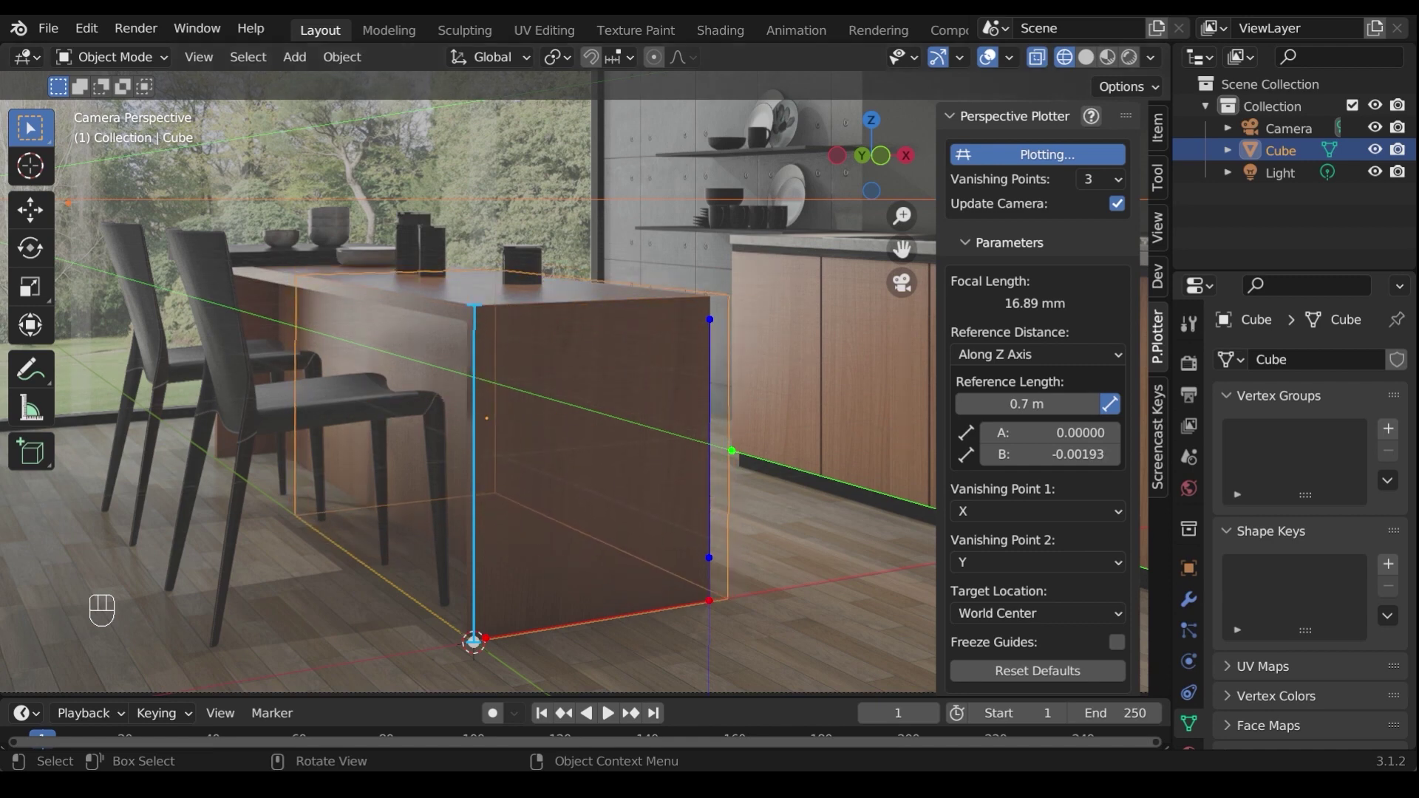
scroll(495, 374, down, 5)
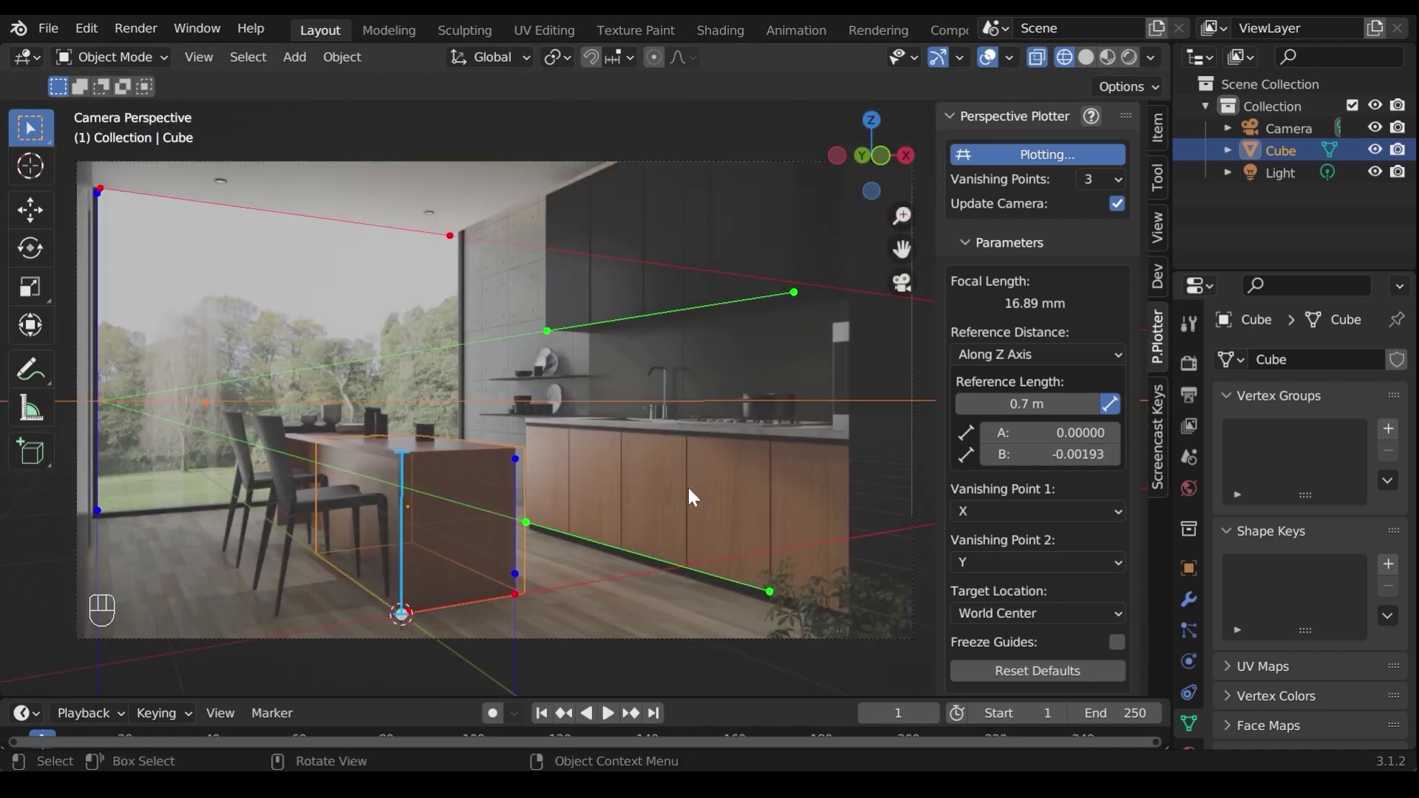
Step: In face select mode, move one cube face along X and then along Y
key(Tab)
key(3)
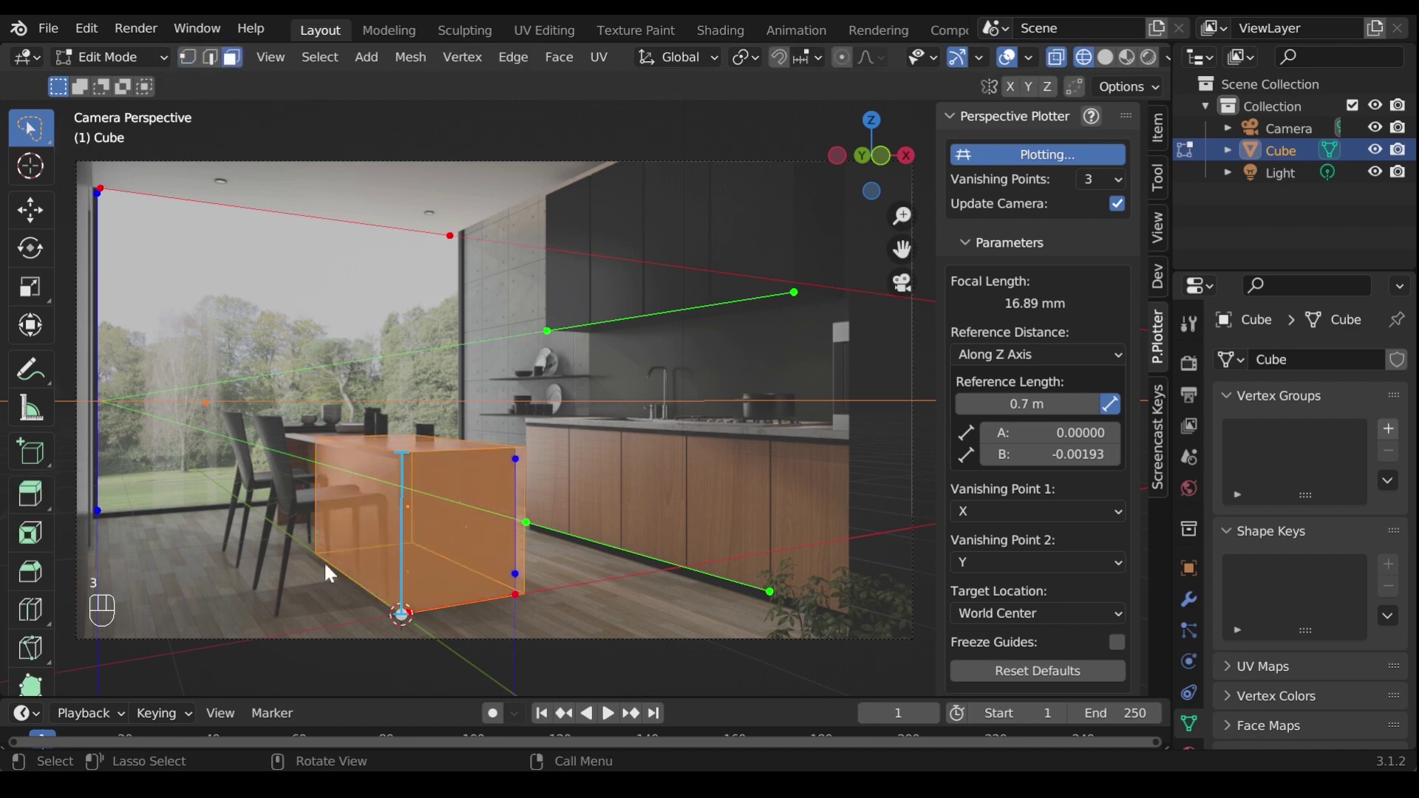
click(458, 500)
scroll(480, 481, up, 3)
key(g)
key(x)
click(558, 403)
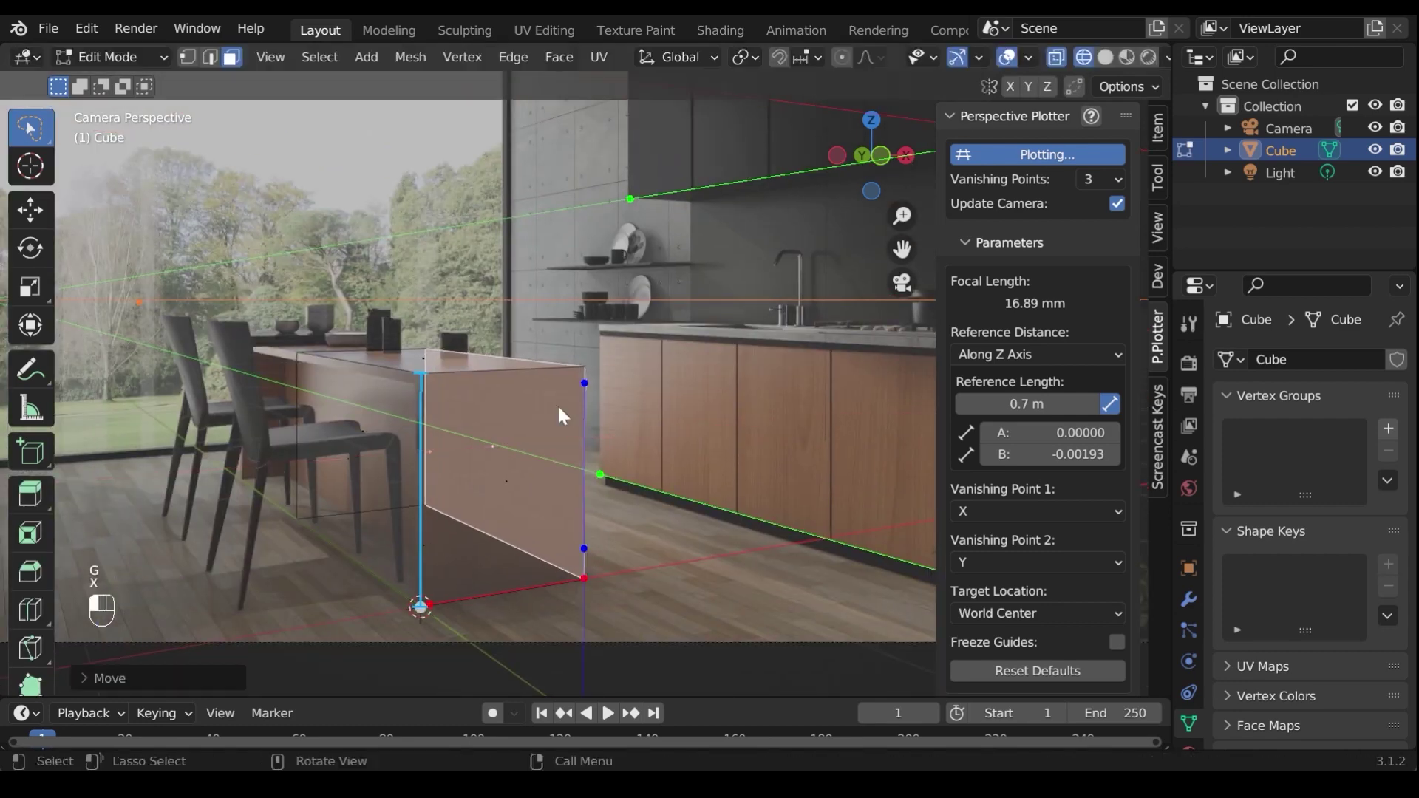
scroll(522, 452, up, 2)
key(g)
key(y)
click(393, 526)
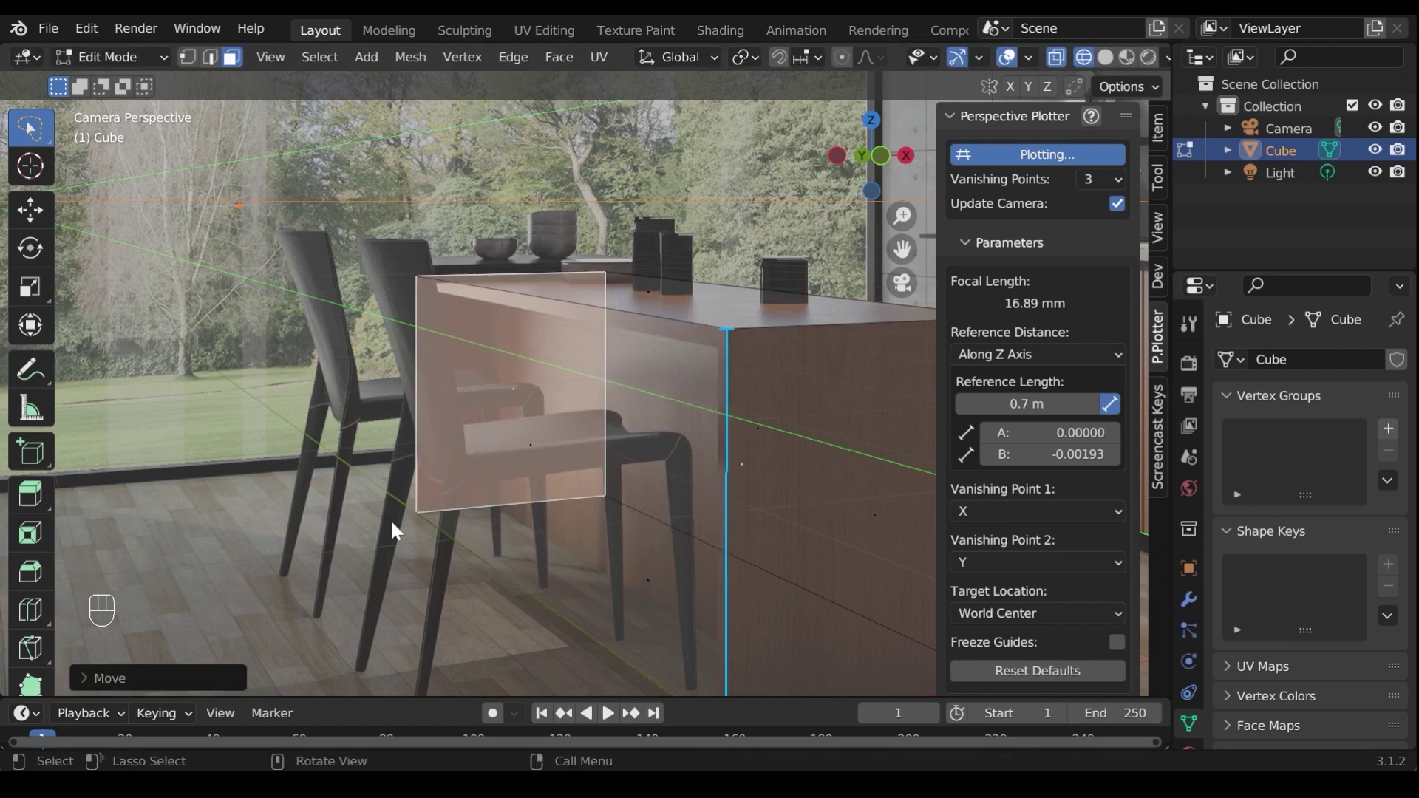
scroll(547, 517, down, 4)
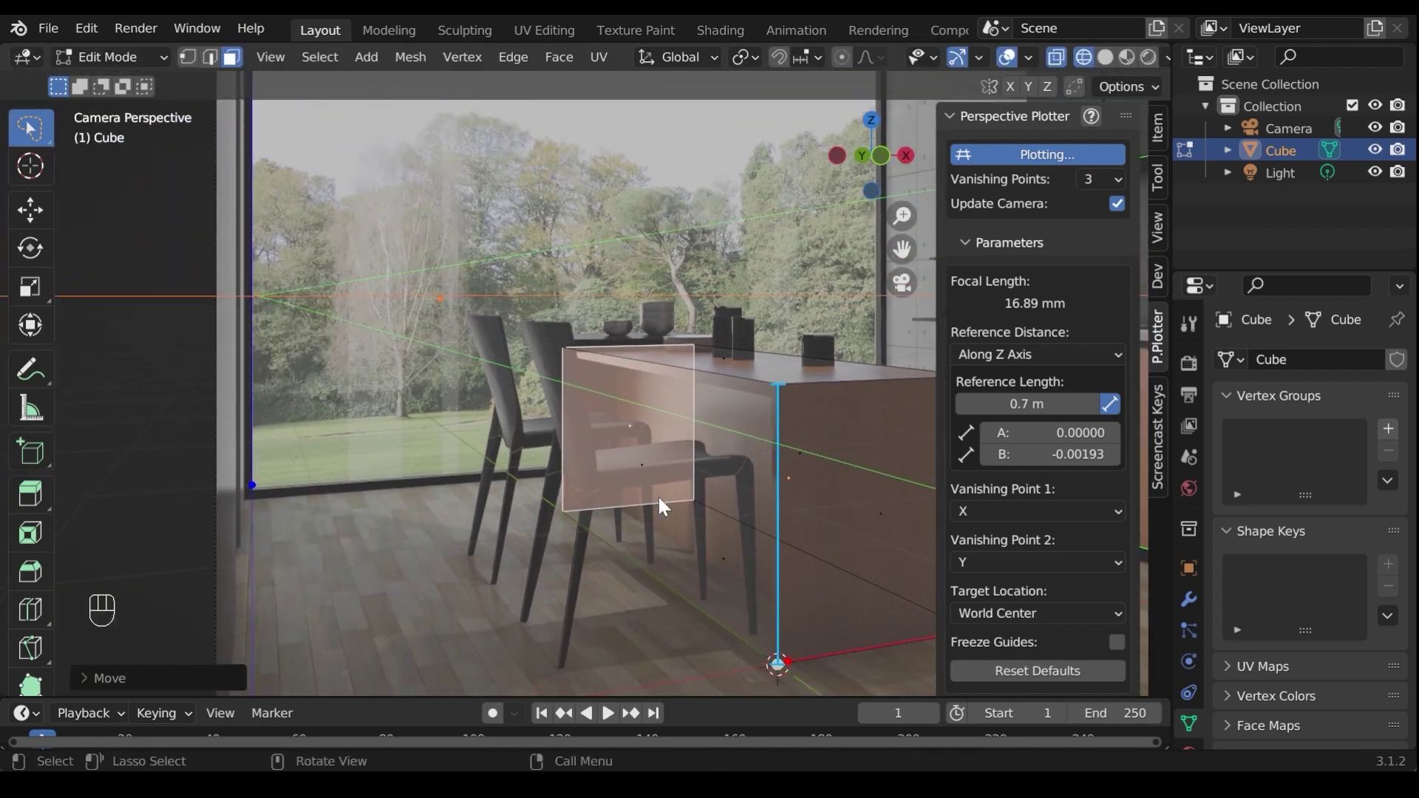
Step: Duplicate the selected edges in place and separate them into a new object, Cube.001
key(2)
scroll(665, 488, up, 3)
shift+middle_drag(764, 424, 748, 500)
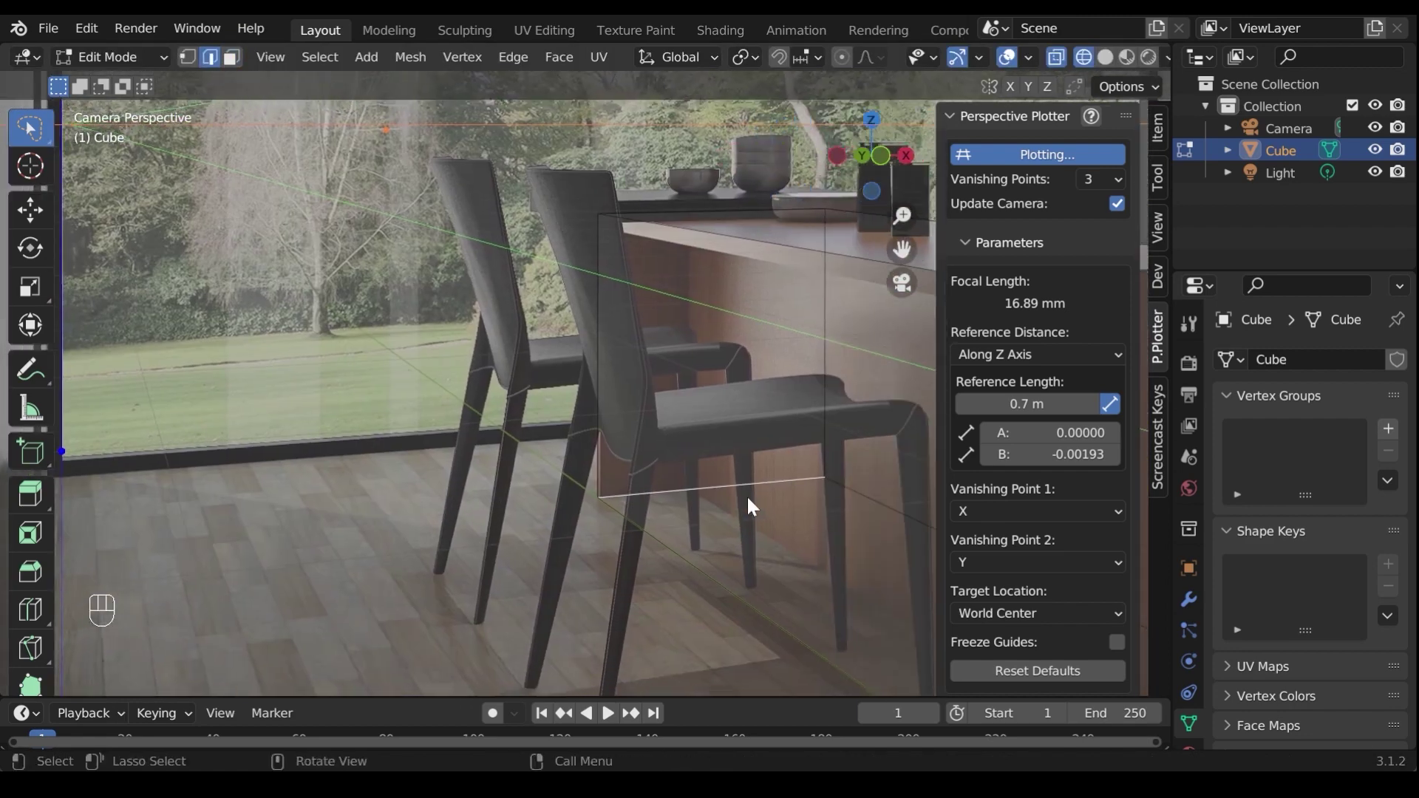
key(shift+d)
right_click(765, 470)
key(p)
click(763, 470)
key(Tab)
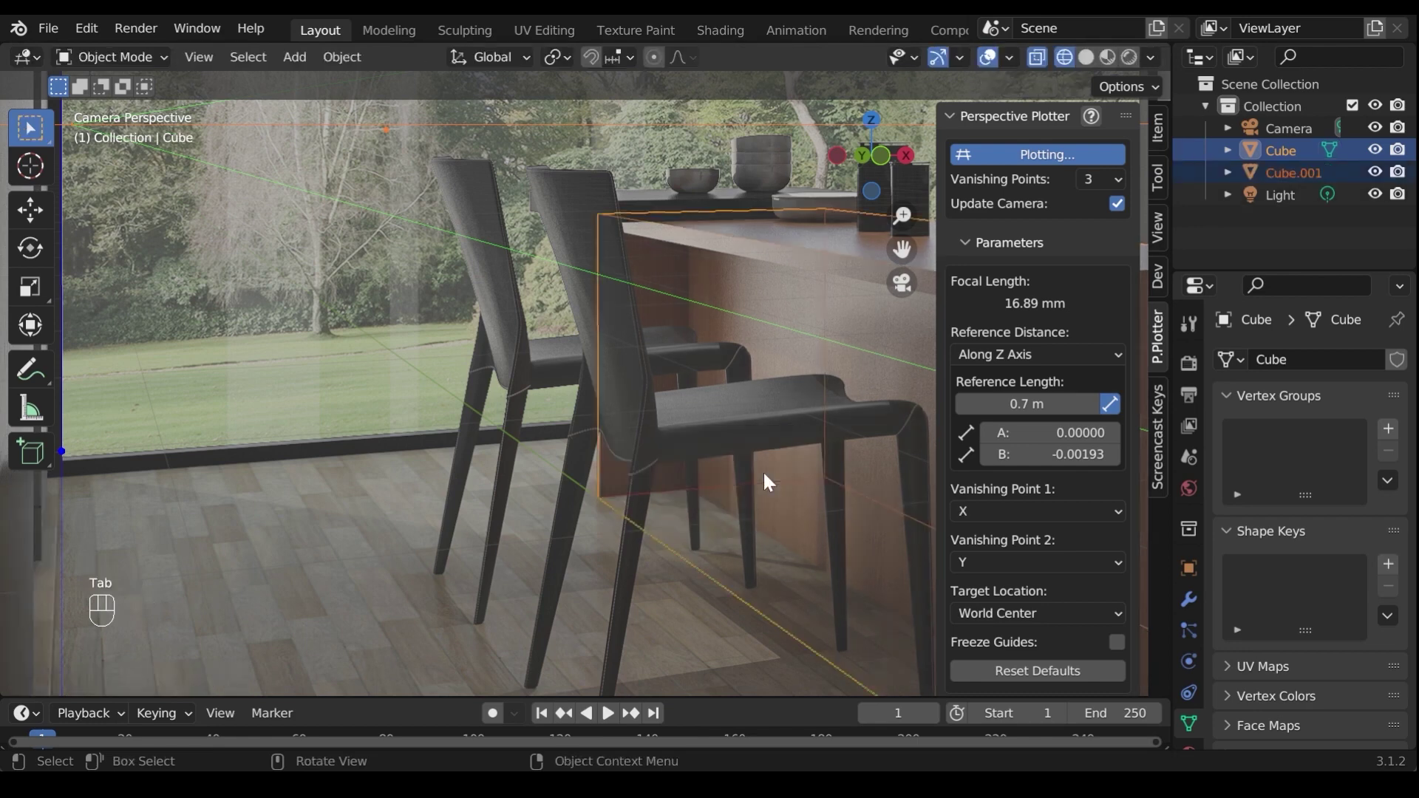
click(762, 470)
Step: Move Cube.001 horizontally, with Z locked, to a new position
scroll(709, 480, up, 4)
scroll(720, 473, down, 2)
key(g)
key(shift+z)
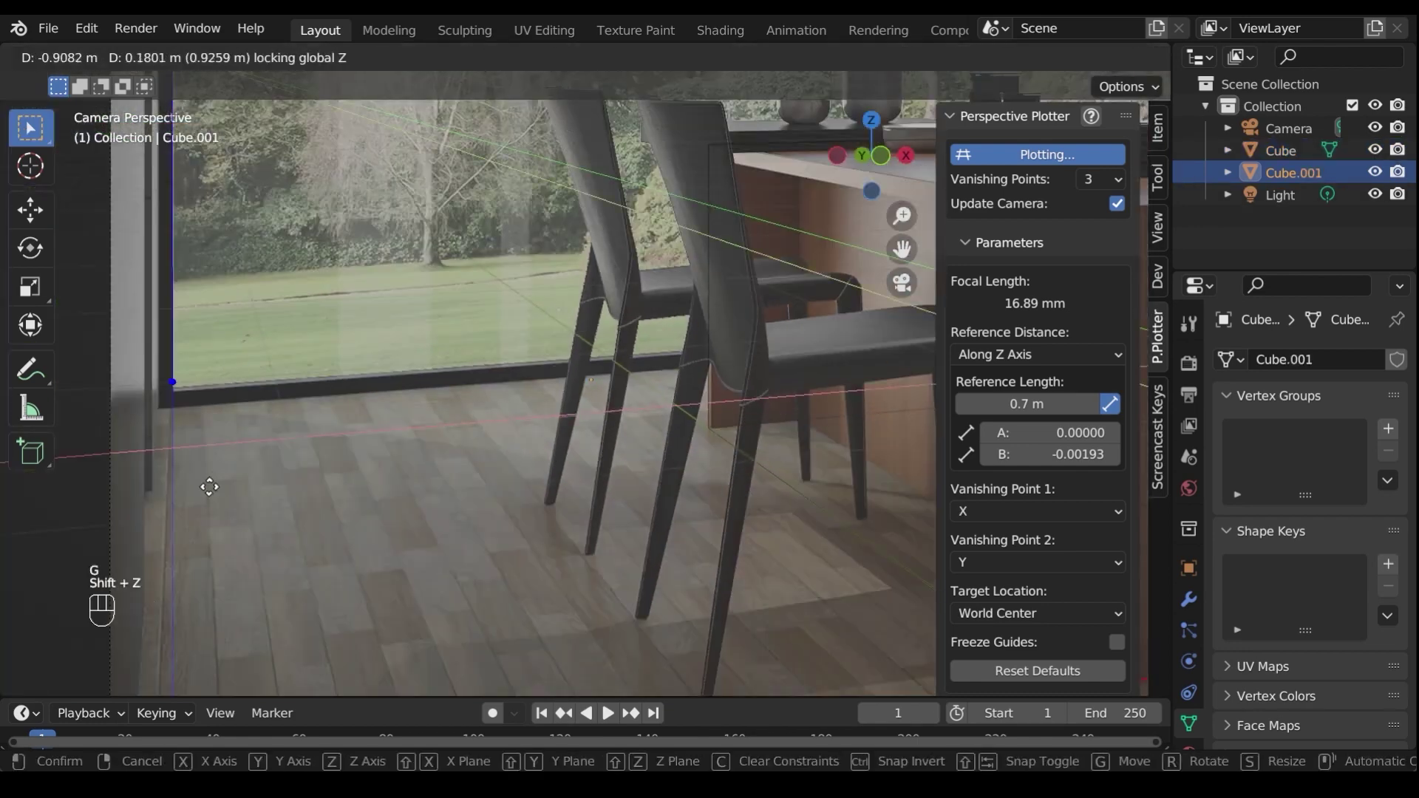
click(370, 380)
Step: Shift a Cube.001 vertex along X and extrude it up along the window frame
key(Tab)
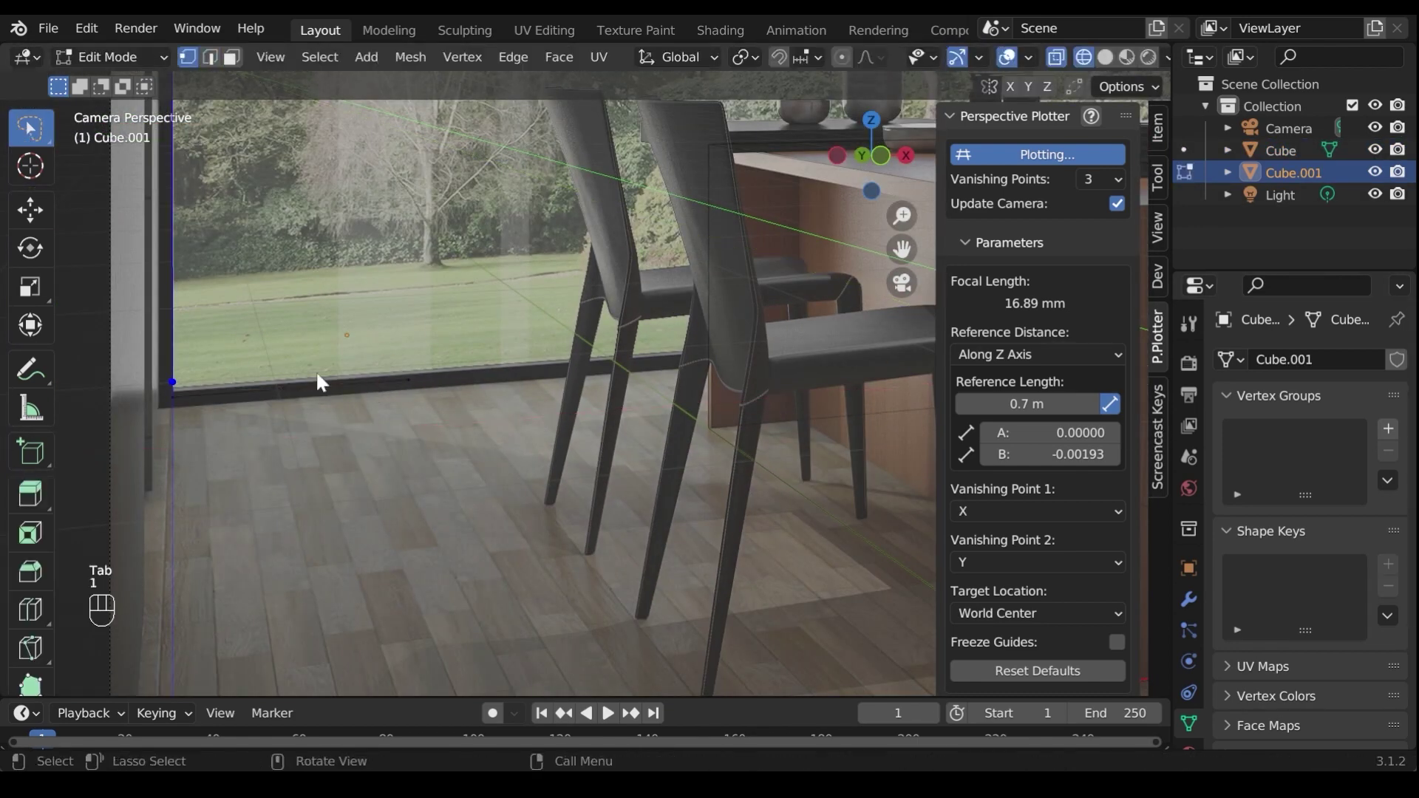
scroll(427, 370, down, 3)
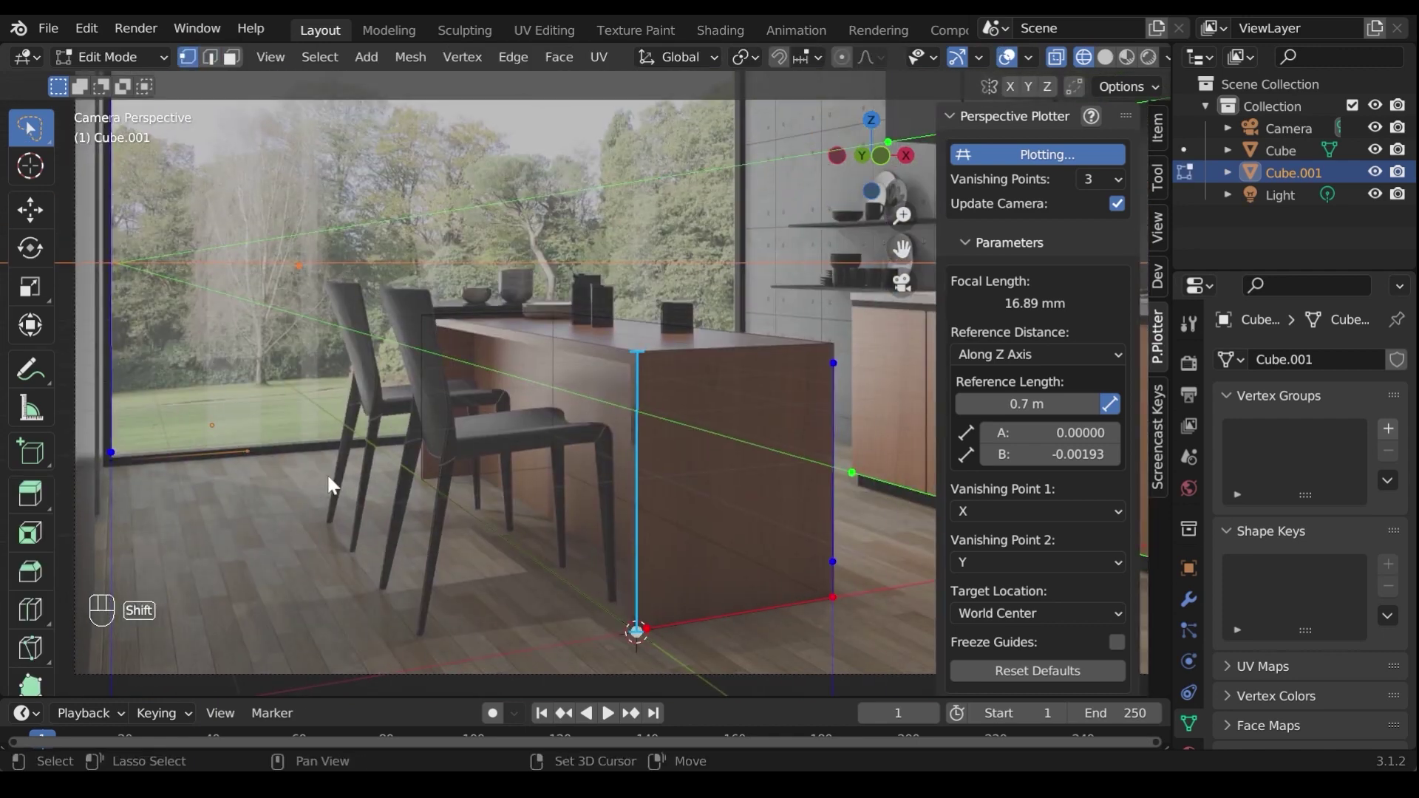
scroll(329, 478, down, 2)
key(g)
key(x)
click(688, 444)
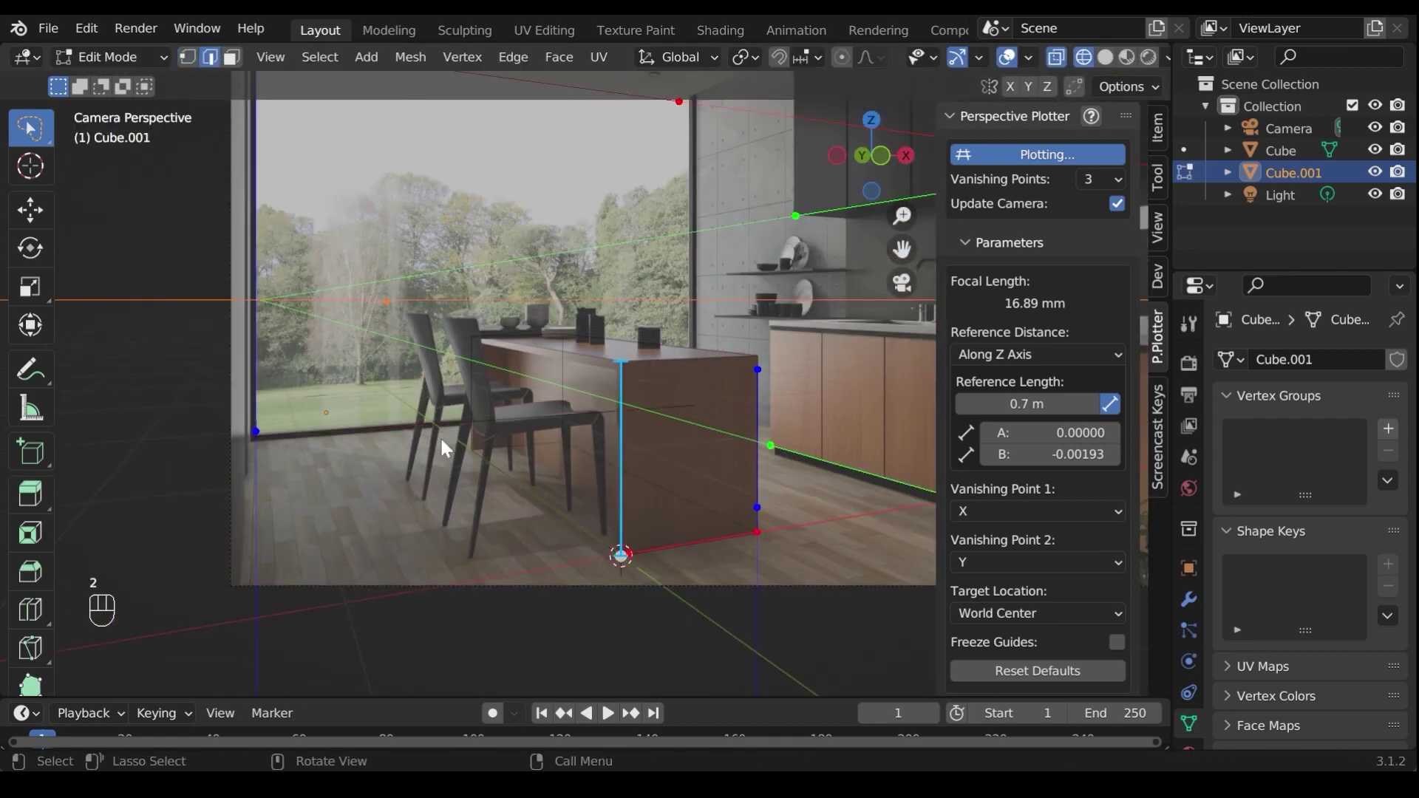
scroll(444, 447, up, 2)
key(e)
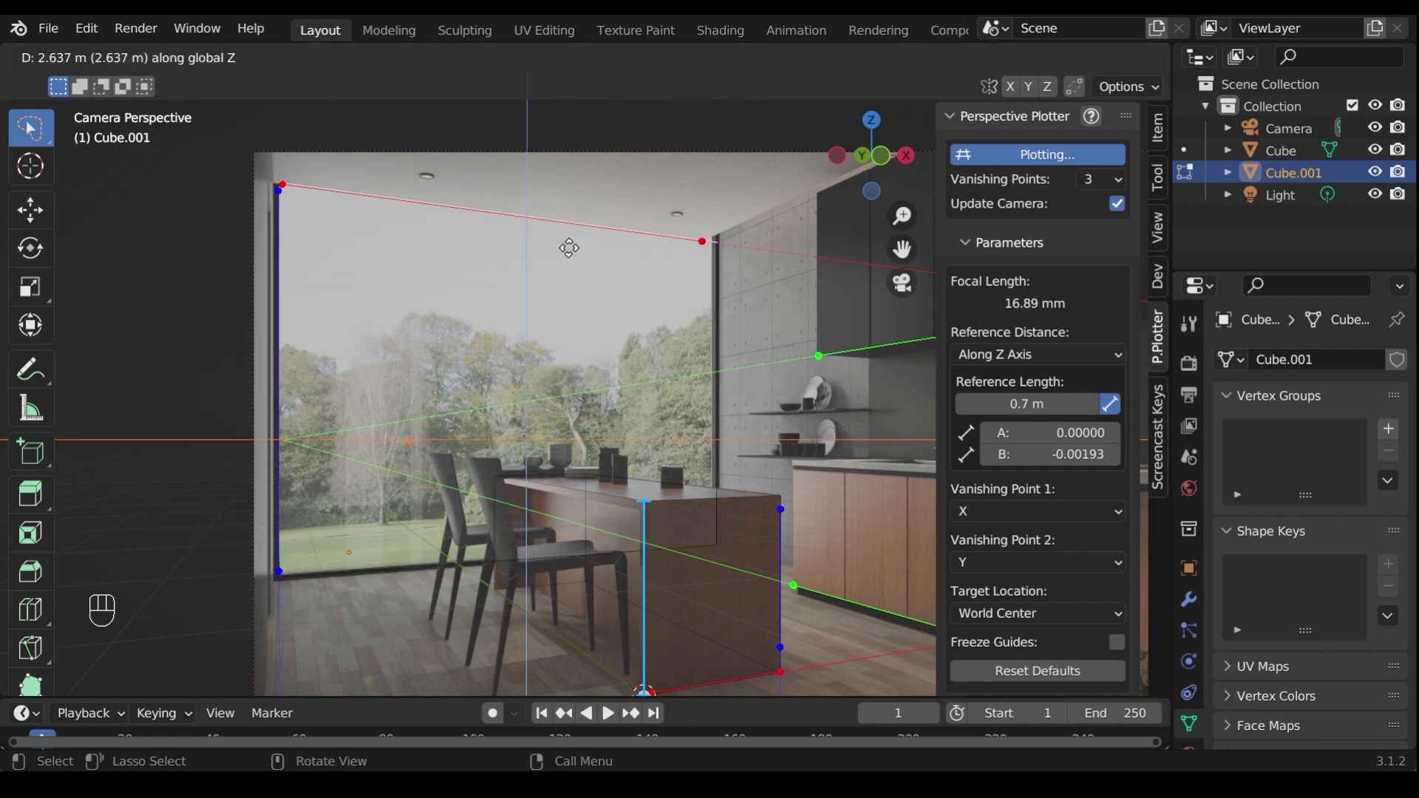
click(569, 248)
key(Tab)
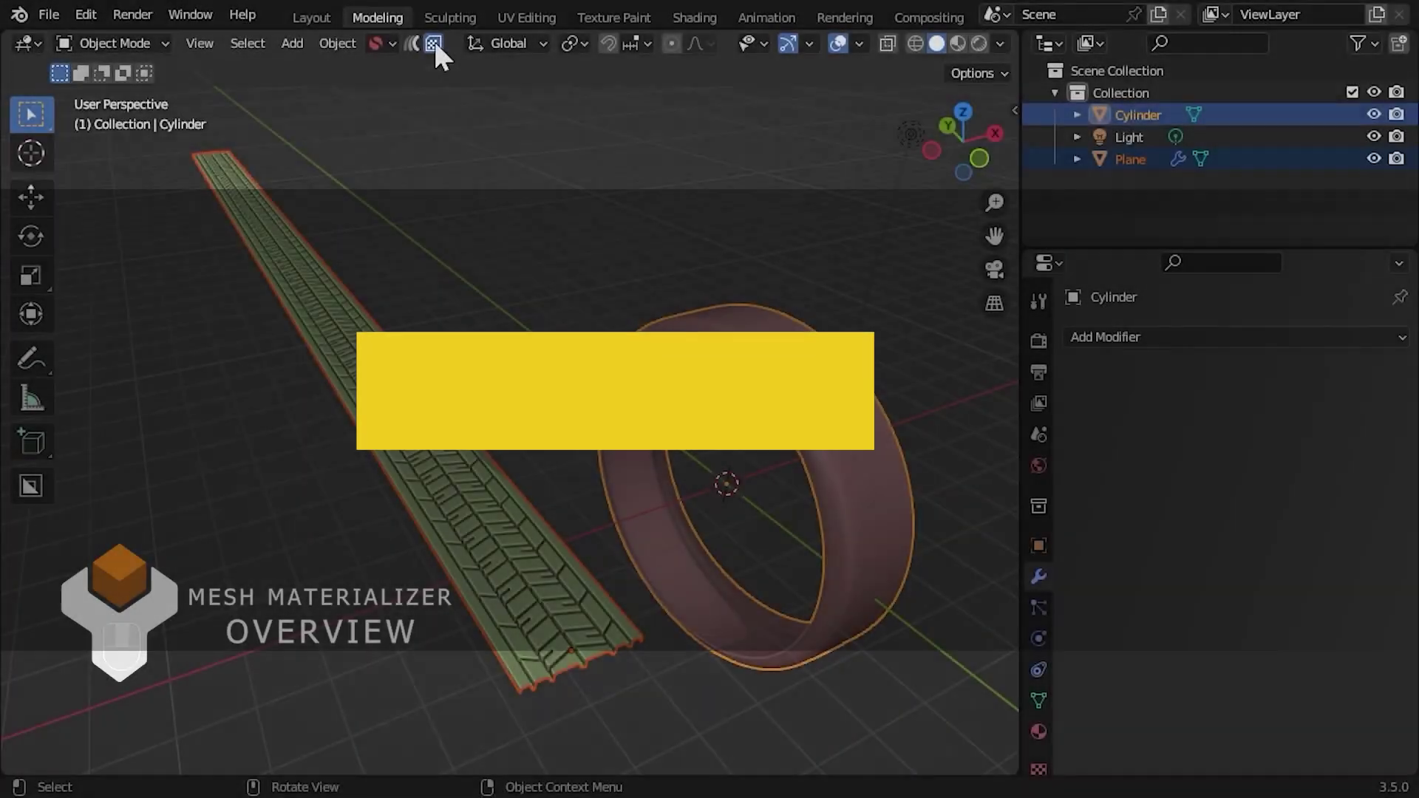
Step: Wrap the tread plane around the cylinder ring and lower the wrapped tread's Height to about 0.4
click(433, 43)
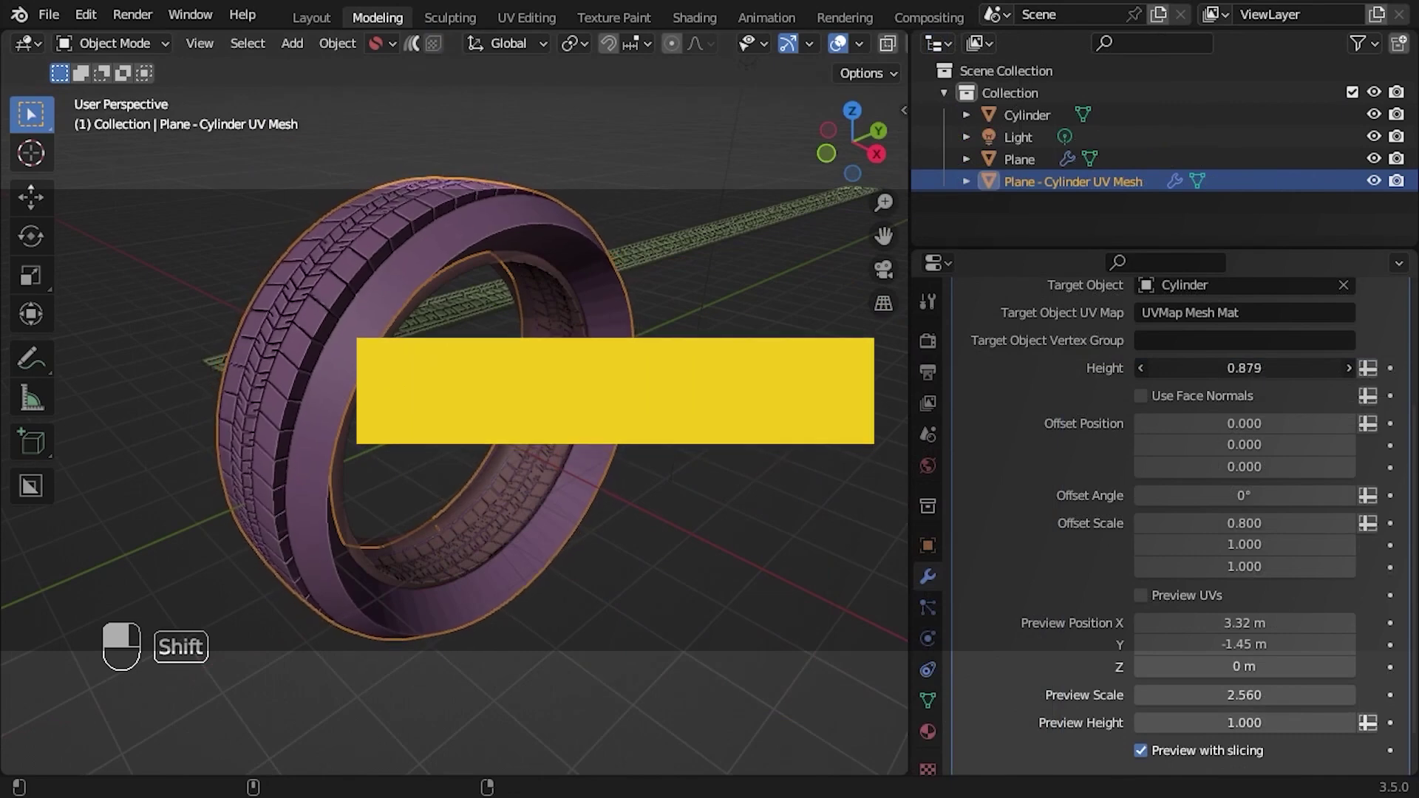
shift+drag(1244, 367, 1182, 368)
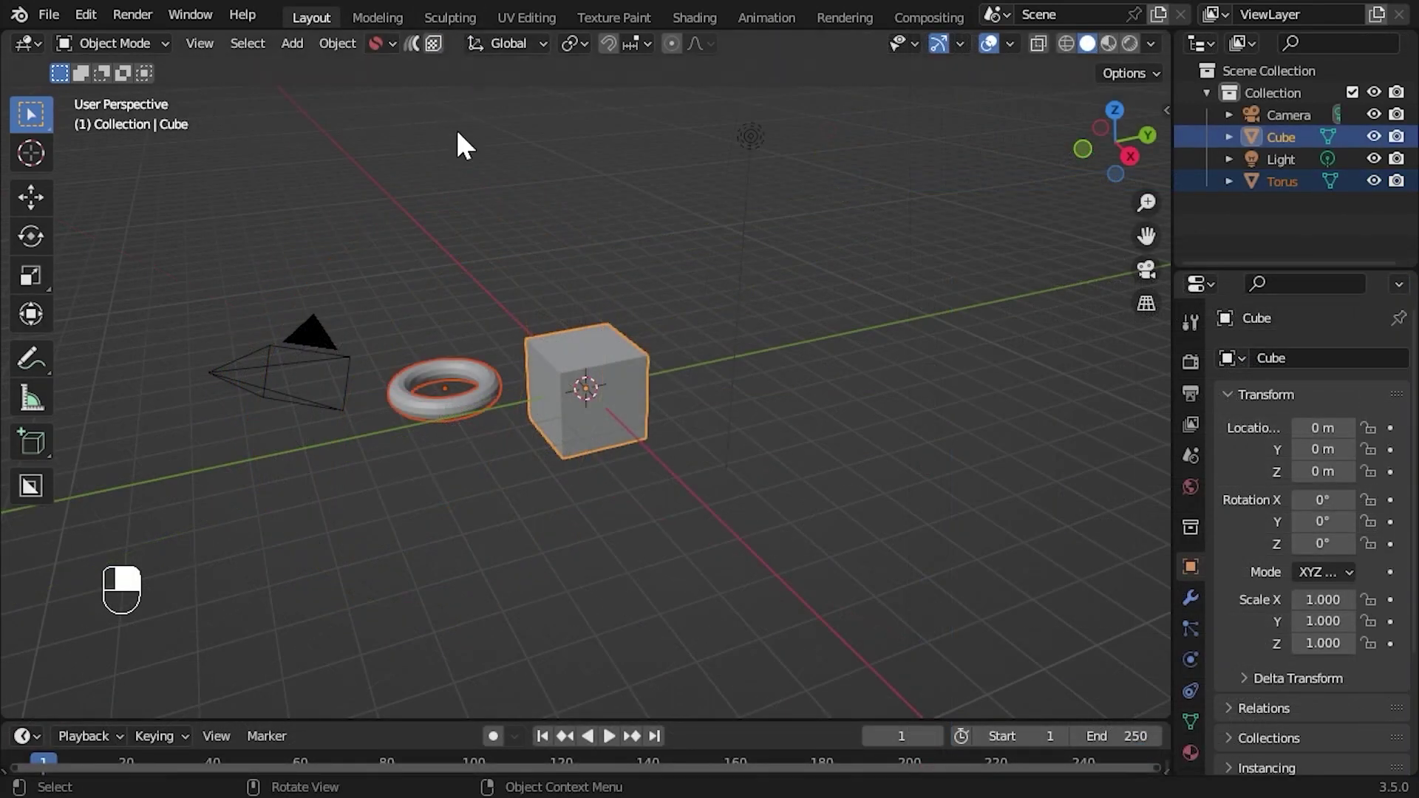
Step: Create the Torus - Cube UV Mesh and enlarge the properties area showing its Mesh Materializer modifier
click(434, 42)
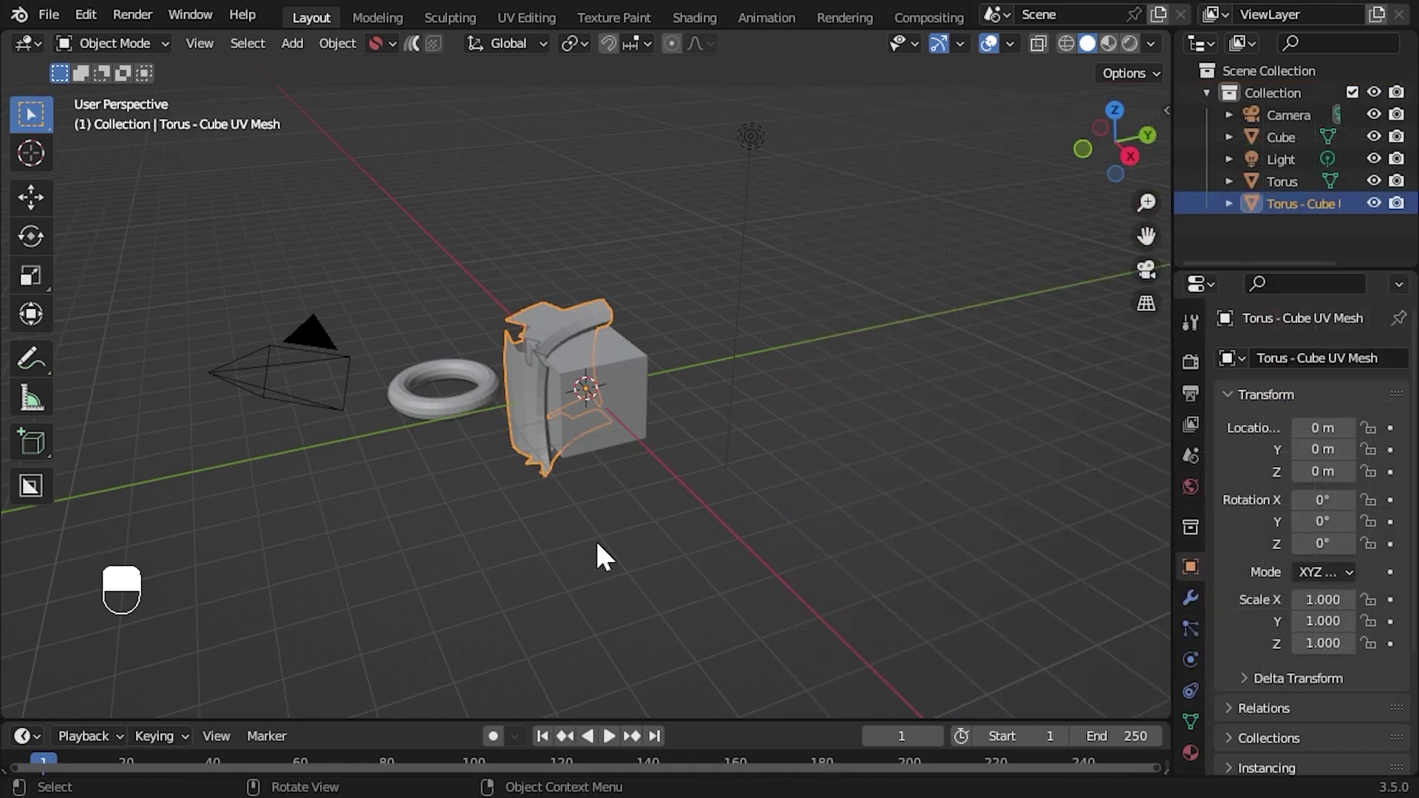
click(1189, 597)
drag(1173, 529, 916, 473)
drag(1042, 267, 997, 216)
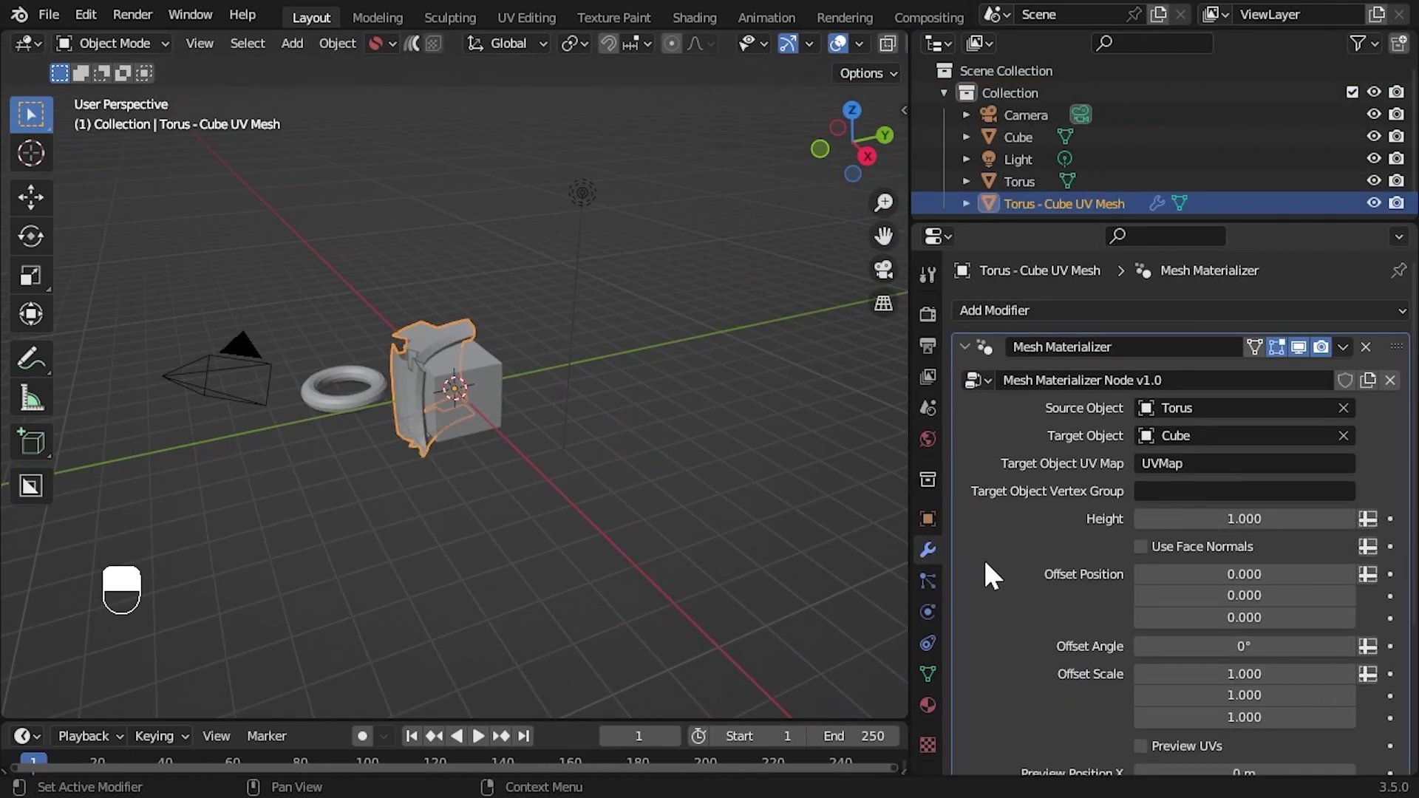
Step: Set the wrapped torus's Offset Scale to 0.1 on all axes, keeping Height at 1.000
drag(1249, 674, 1249, 717)
text(0.1)
key(Return)
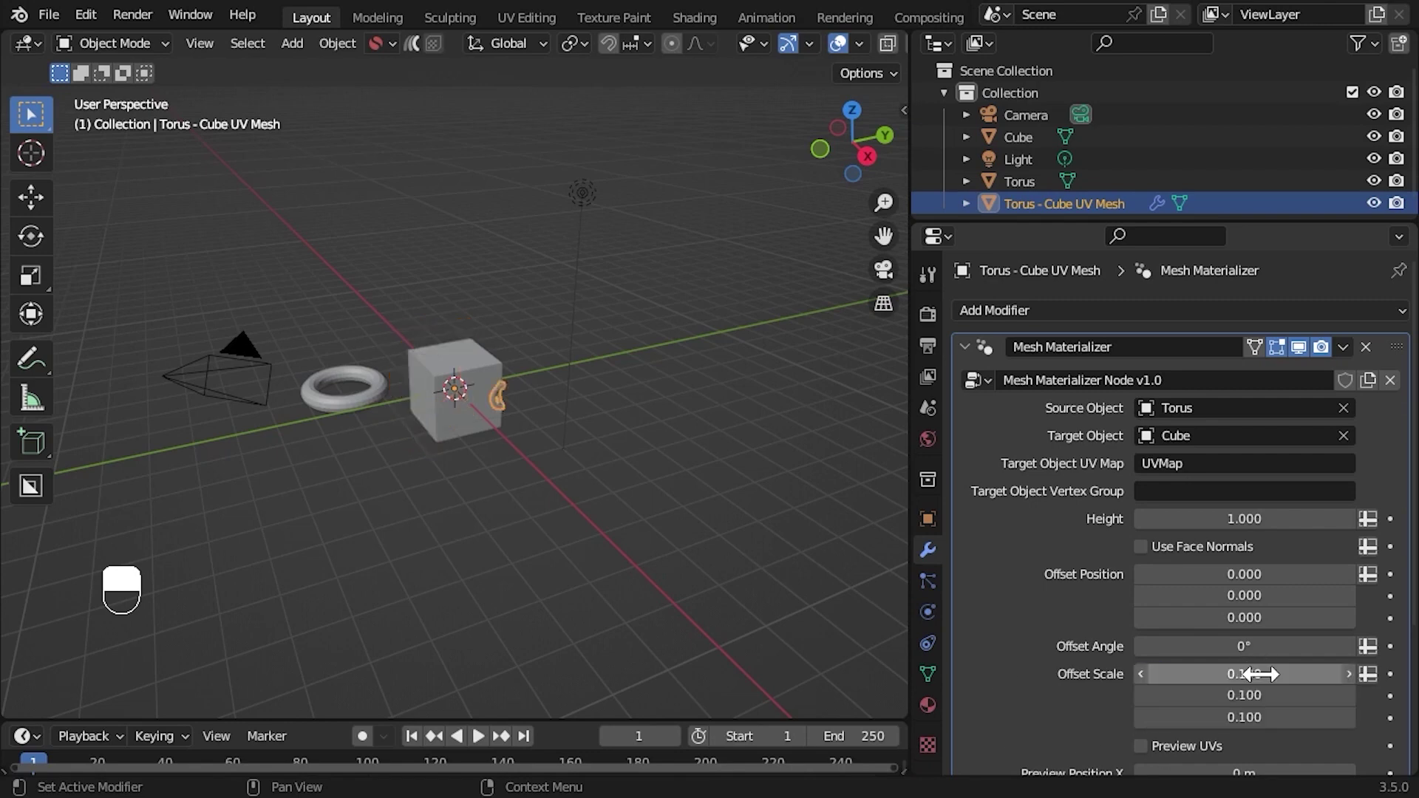
key(KP_Decimal)
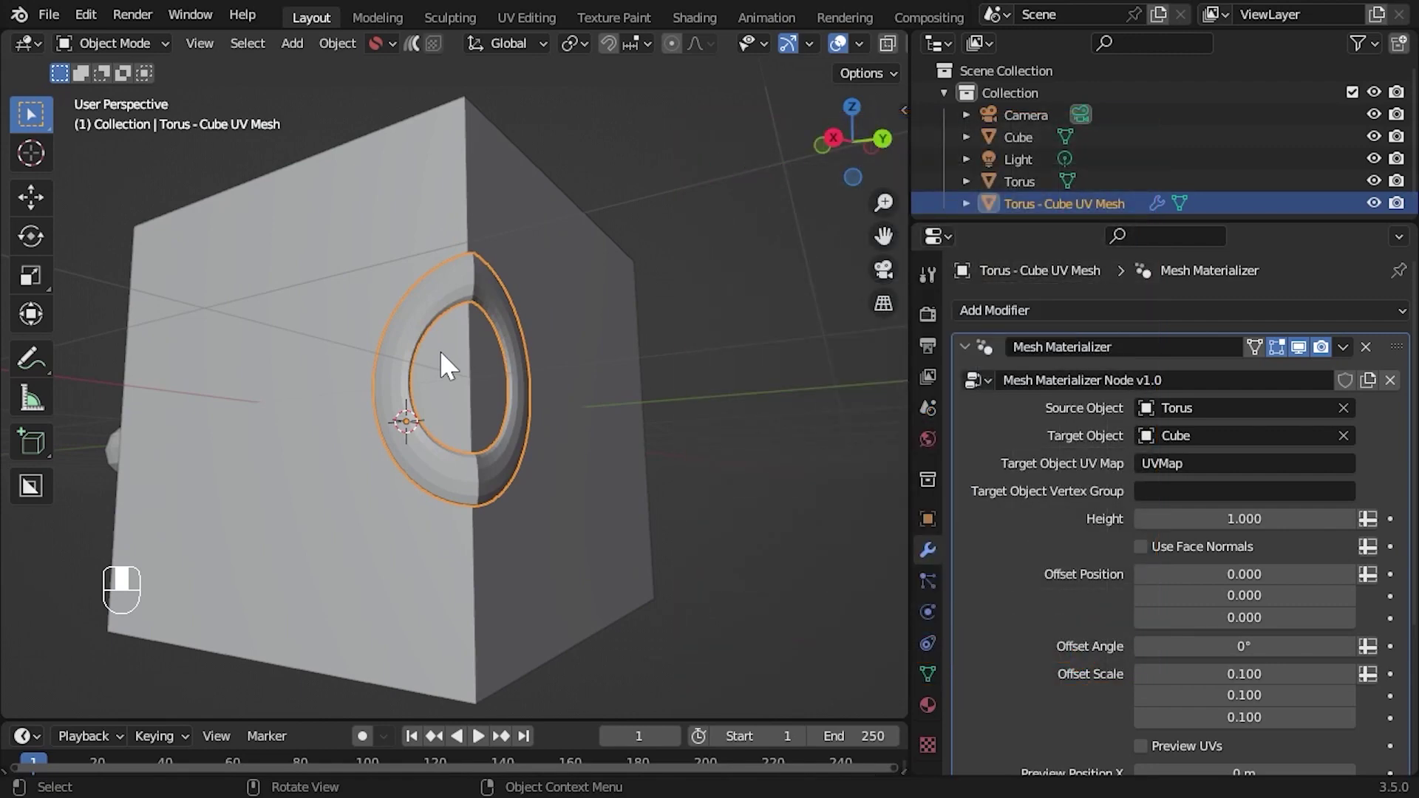
drag(1243, 518, 1323, 518)
key(Escape)
Step: Shift the torus 0.108 in Y and show the UV preview at scale 2.53
shift+drag(1182, 595, 1249, 595)
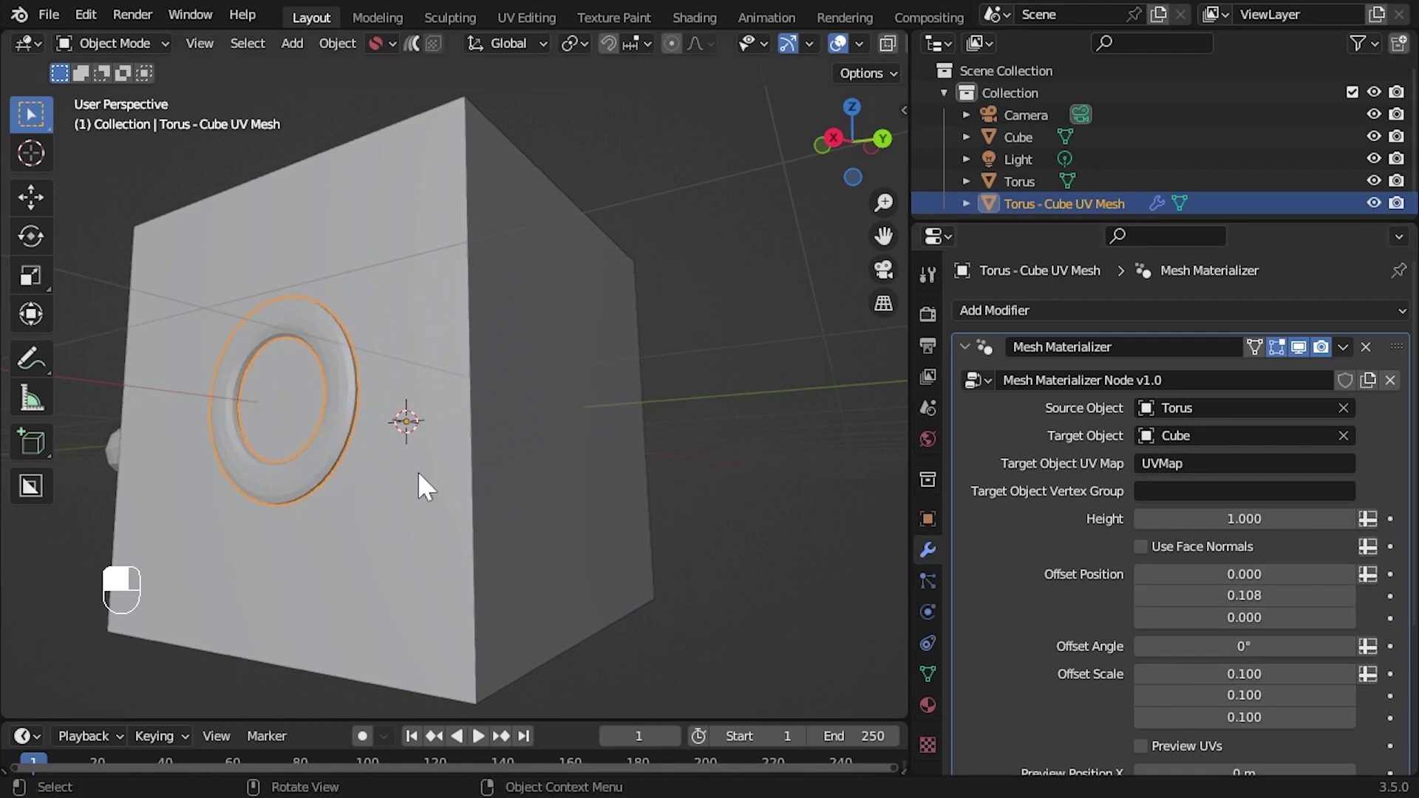
scroll(419, 472, down, 5)
middle_drag(418, 471, 640, 480)
scroll(1157, 594, down, 5)
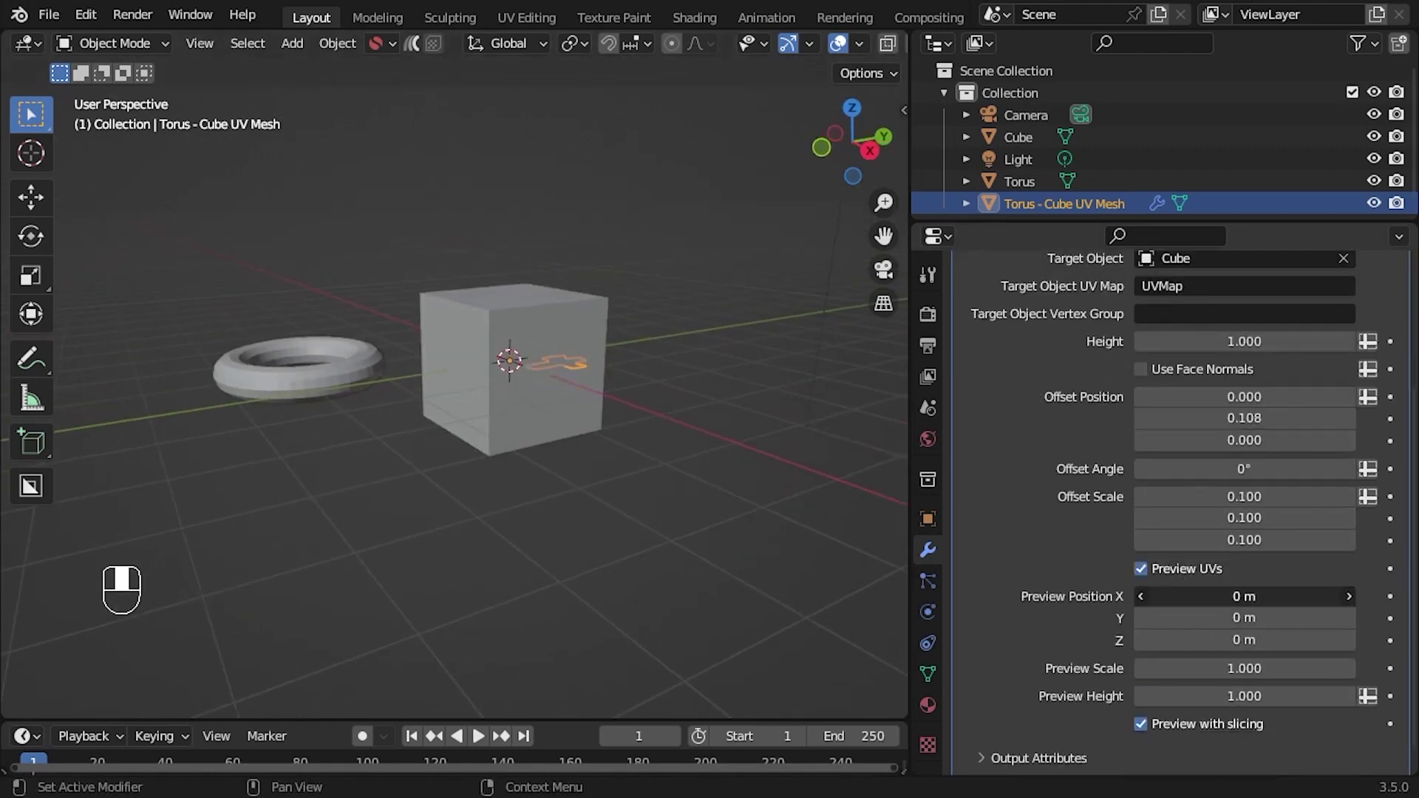
drag(1212, 595, 1271, 595)
shift+drag(1264, 669, 1315, 669)
middle_drag(635, 547, 684, 410)
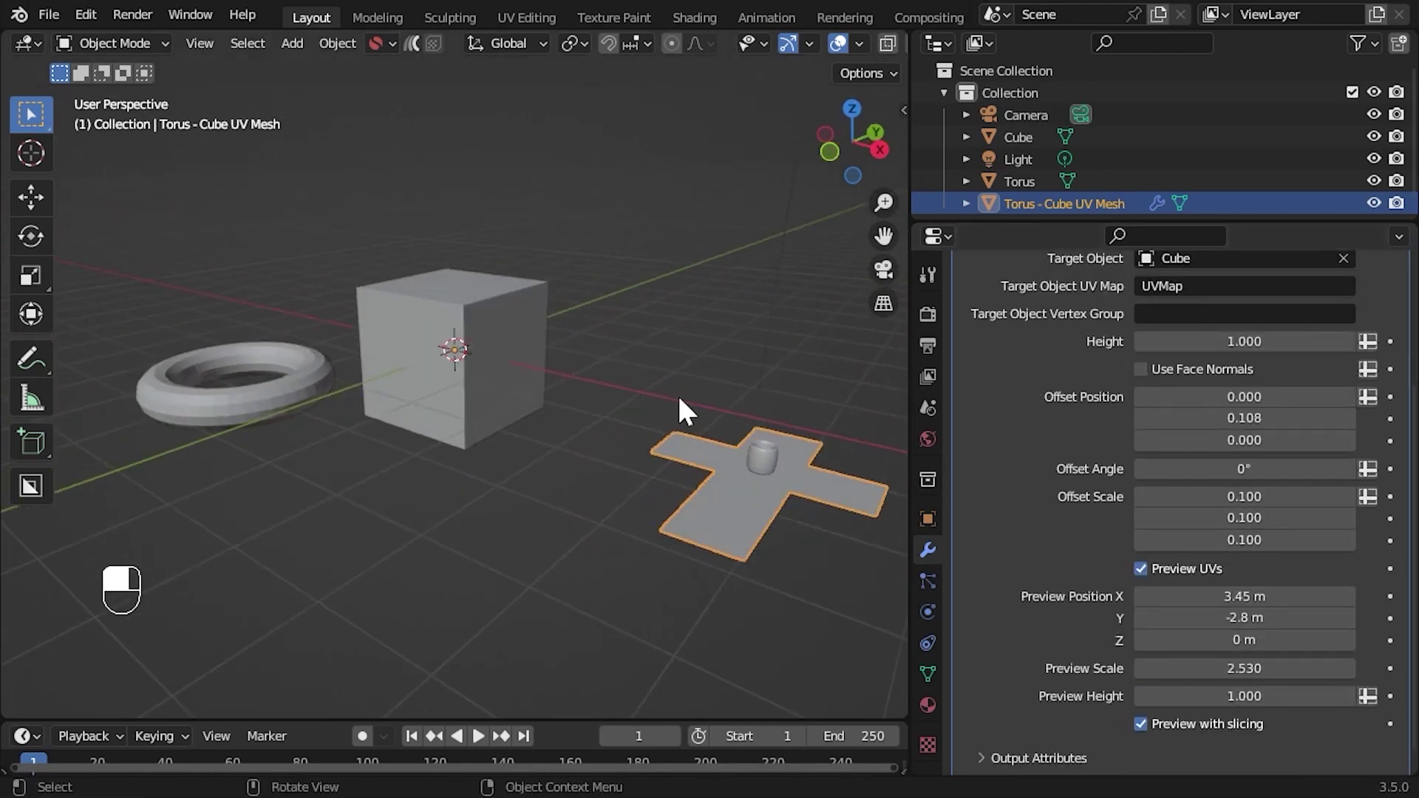
Step: Turn off the UV preview and move the original torus beside the cube
click(1140, 568)
click(270, 373)
key(g)
click(766, 454)
Step: Duplicate the torus's Array modifier with offset factors 0 and 1 to form a grid
click(1108, 310)
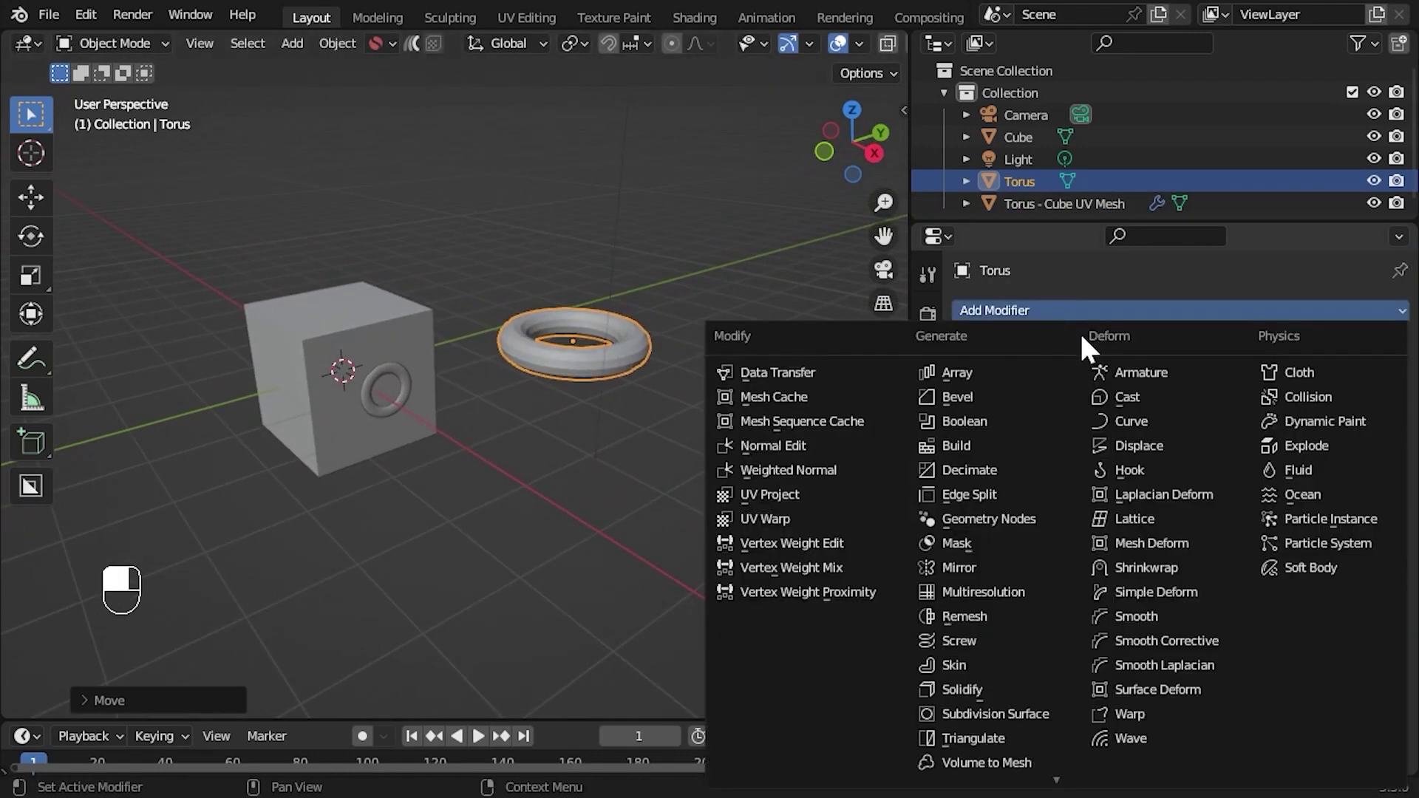
click(1029, 370)
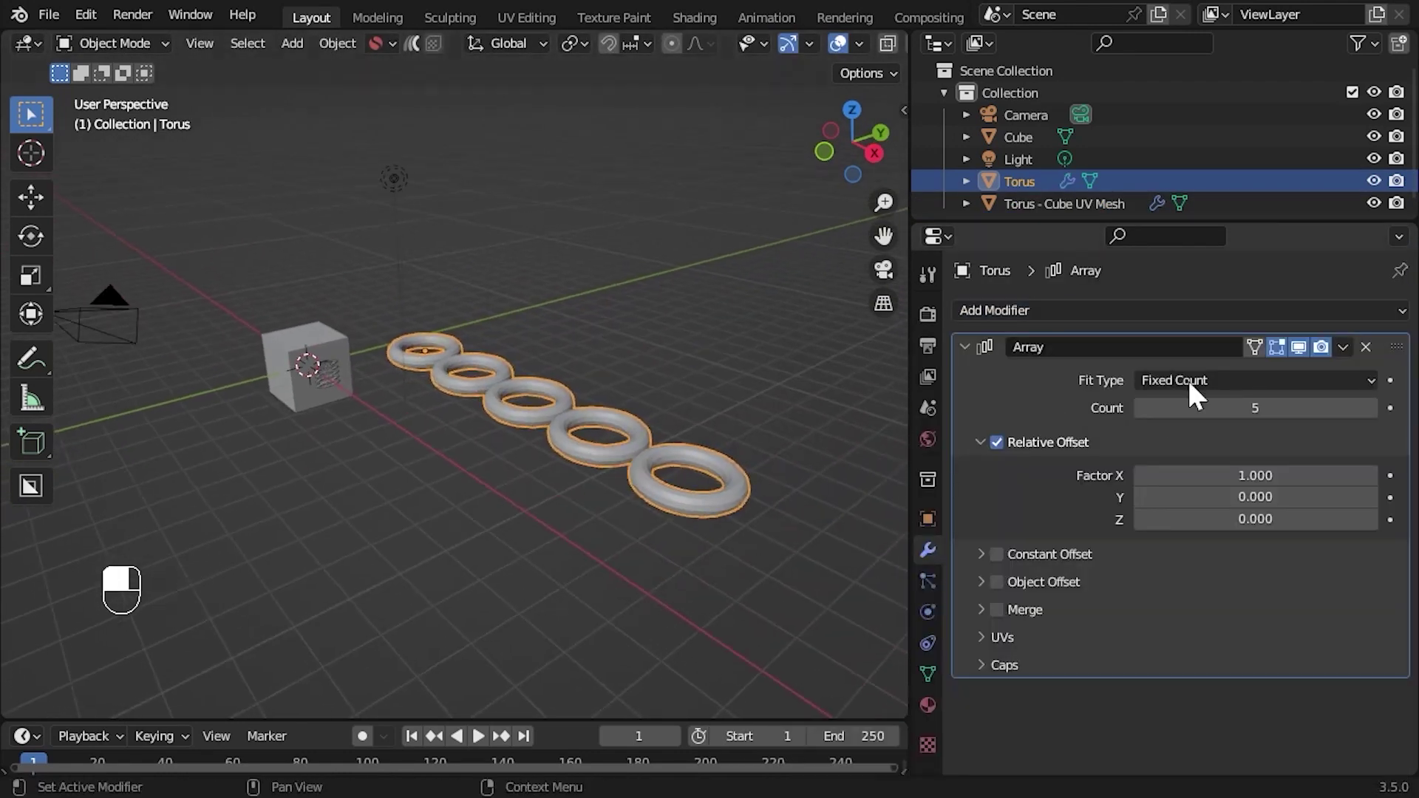
click(1342, 347)
click(1305, 394)
scroll(1308, 517, down, 5)
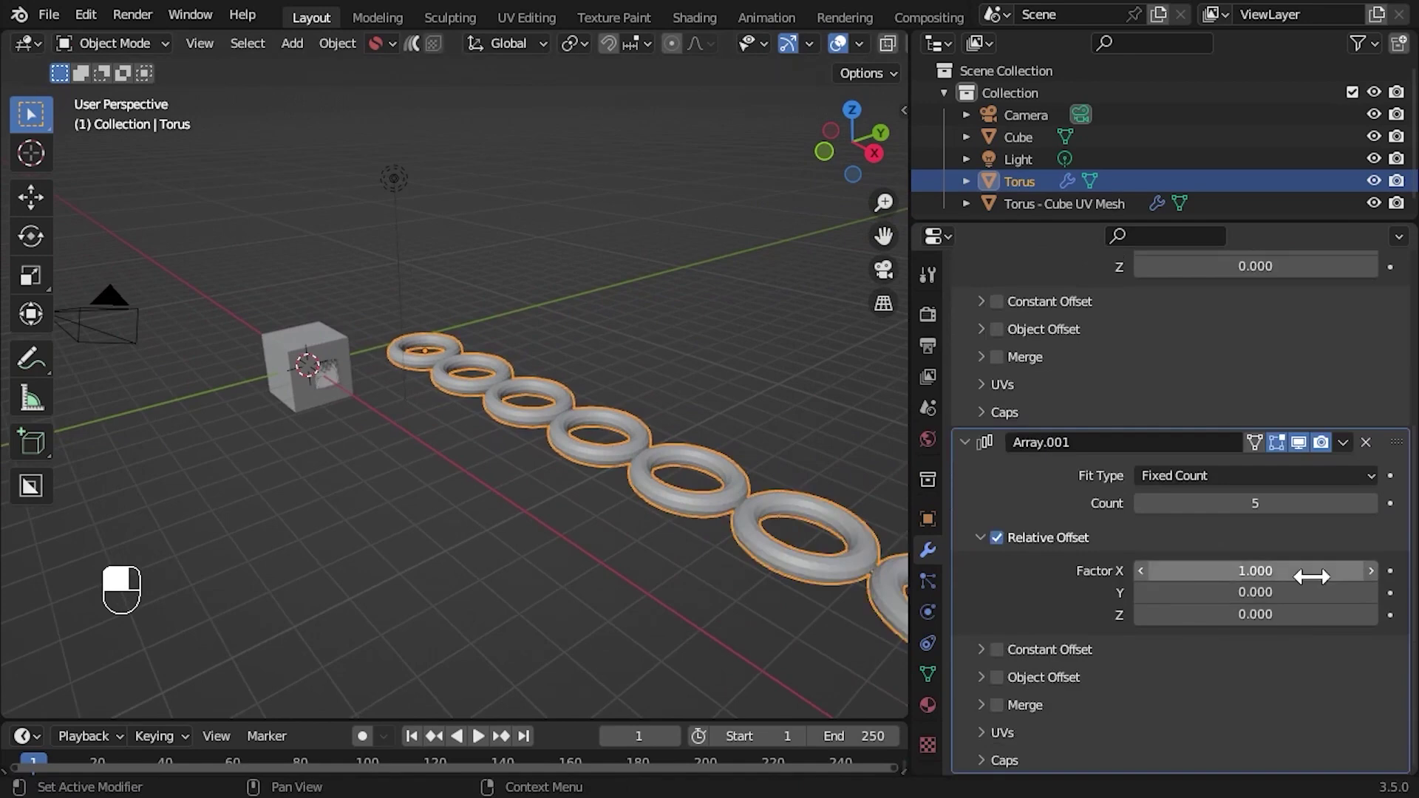
double_click(1255, 574)
text(0)
key(Tab)
text(1)
key(Return)
Step: Shift the tori grid across the cube face, enable Use Face Normals, and set Height to 1.060
middle_drag(307, 475, 544, 425)
click(505, 273)
drag(1245, 370, 1315, 316)
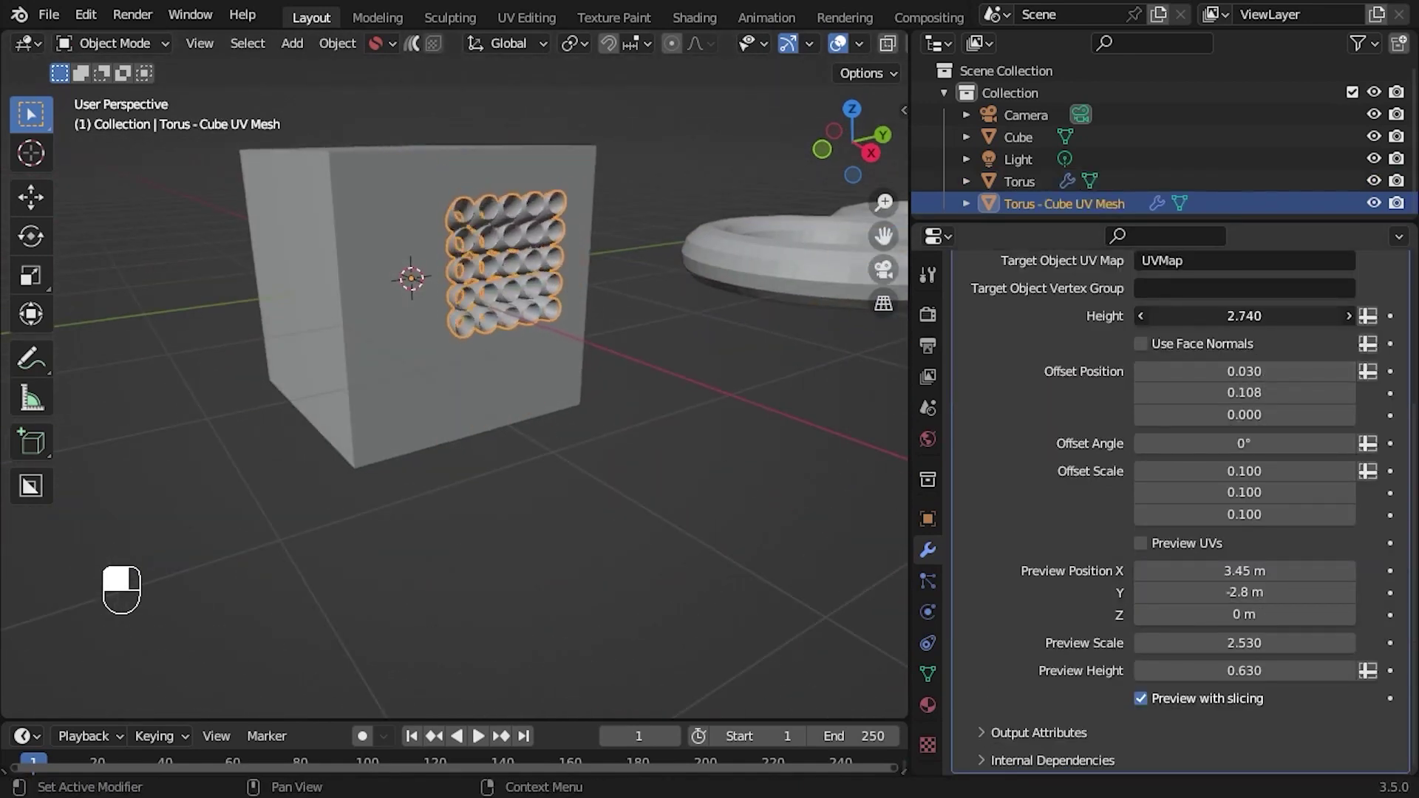
click(369, 428)
key(g)
right_click(592, 332)
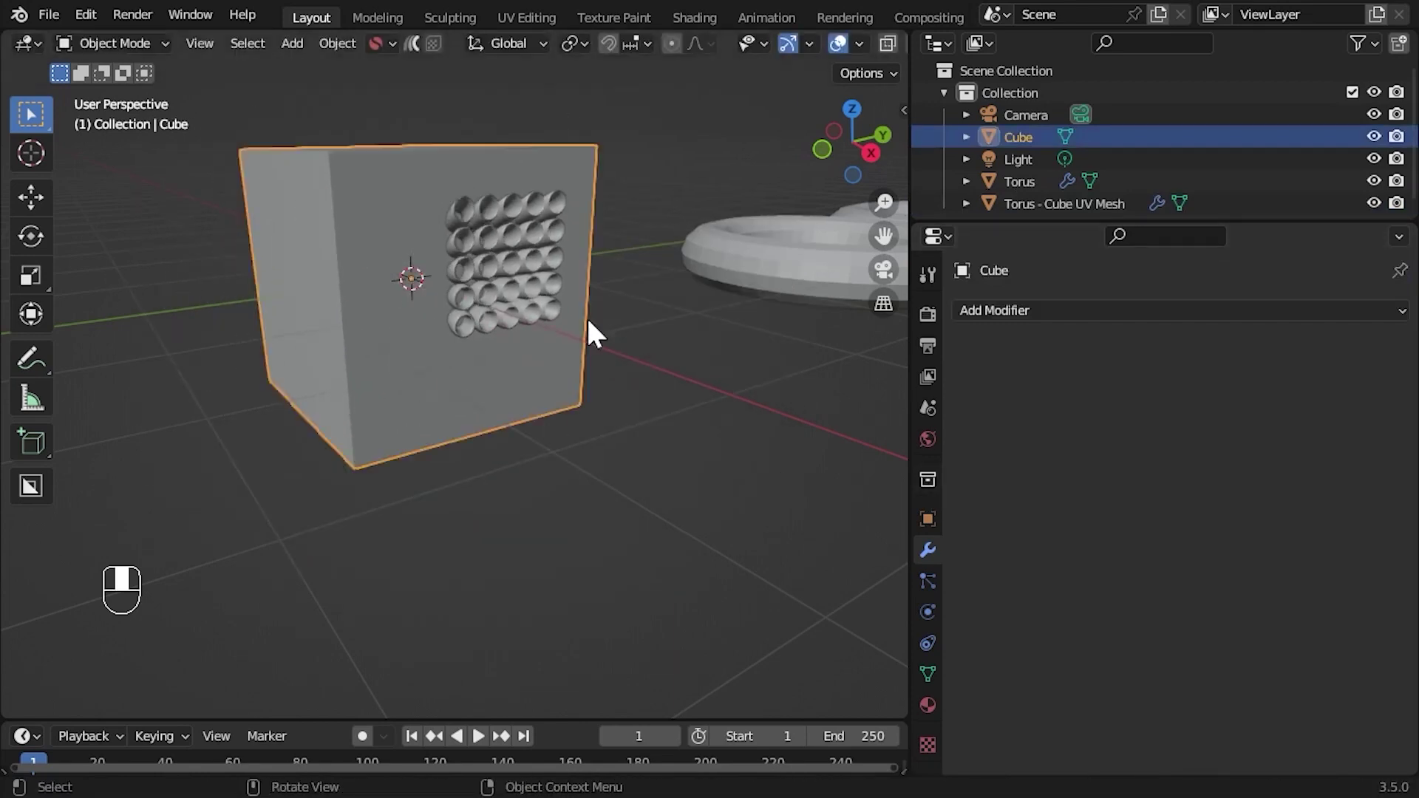
click(547, 311)
key(KP_Decimal)
middle_drag(602, 280, 586, 539)
scroll(1229, 507, down, 2)
click(1227, 503)
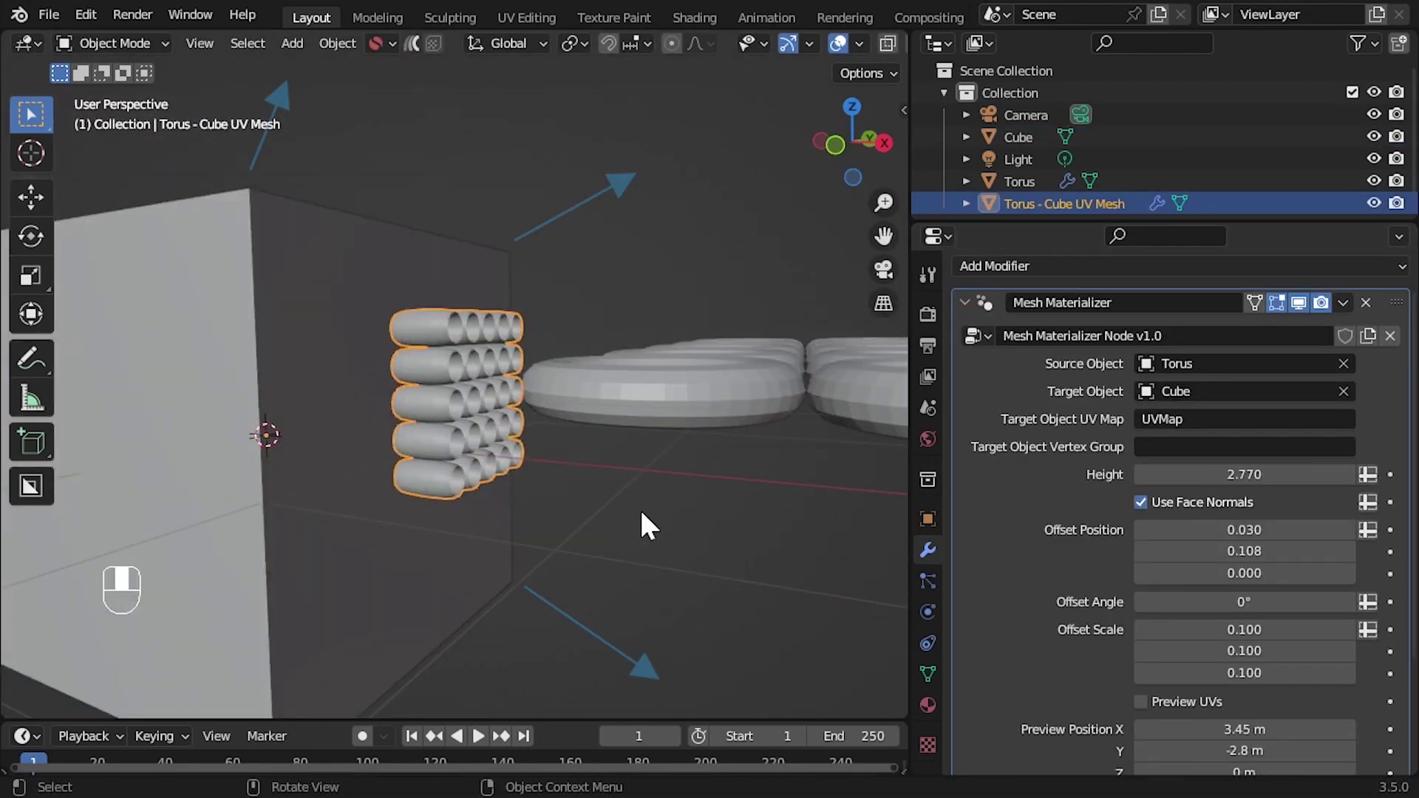
drag(1244, 474, 765, 584)
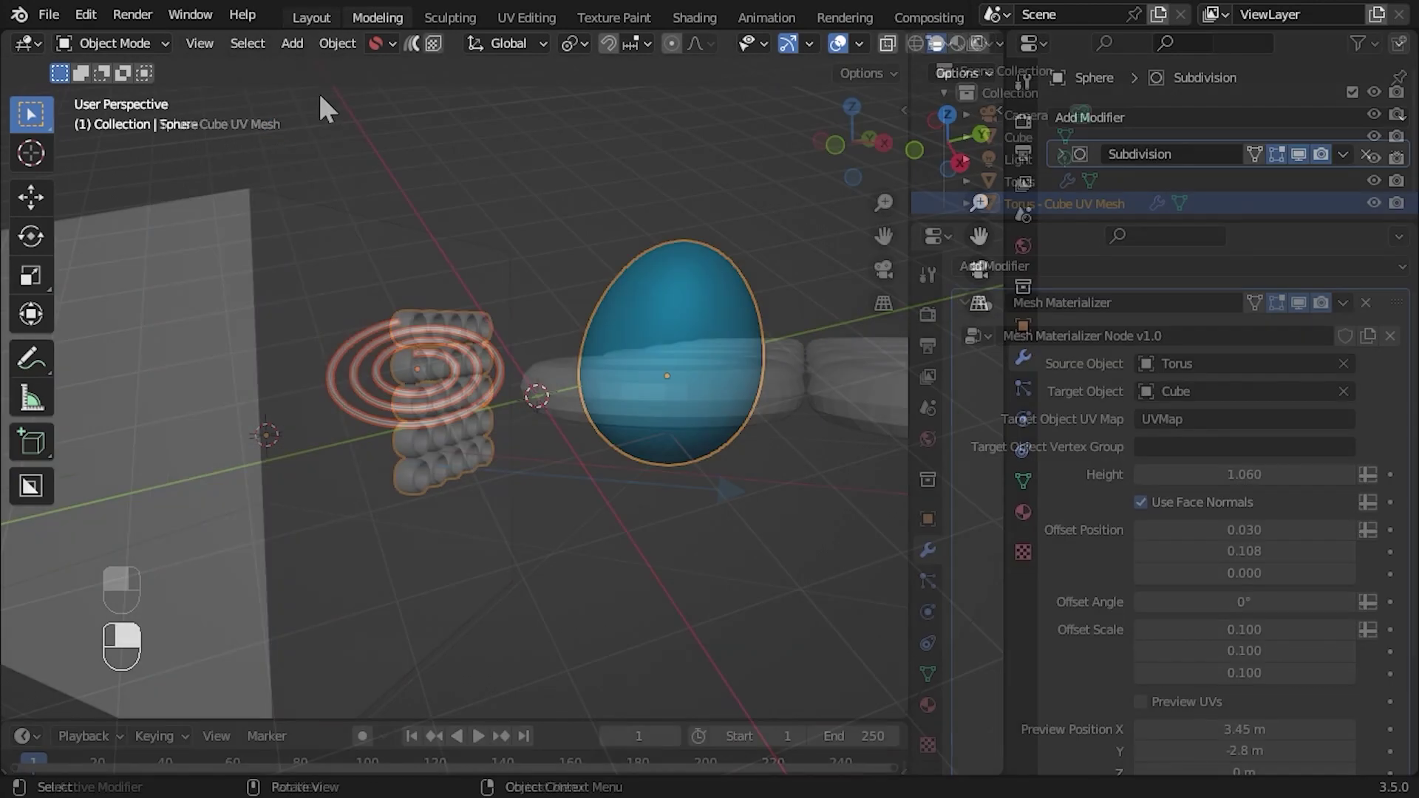
Step: Create a UV mesh wrapping the Rotating Spiral onto the egg with Height 0.100
right_click(284, 669)
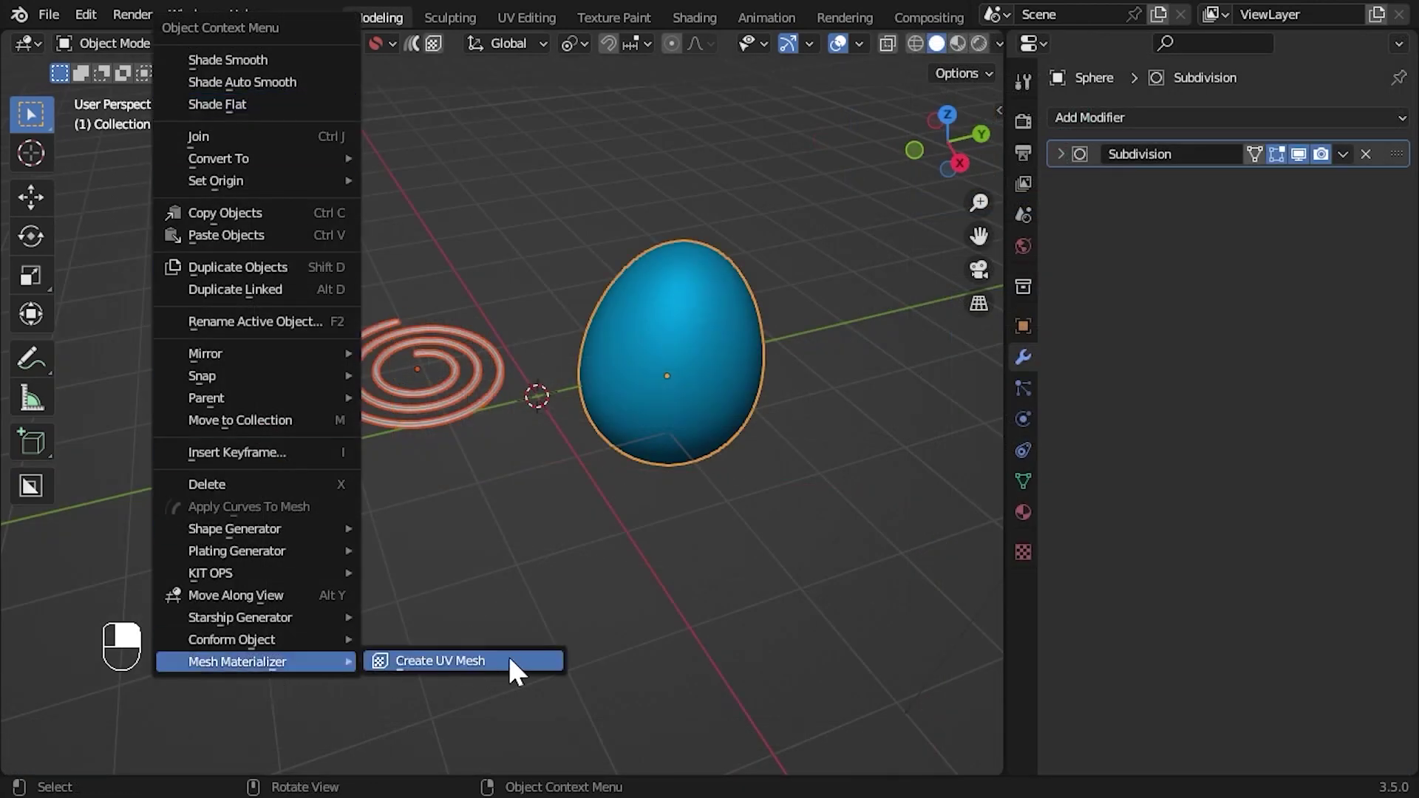
click(507, 660)
middle_drag(507, 653, 977, 564)
text(0.1)
key(Return)
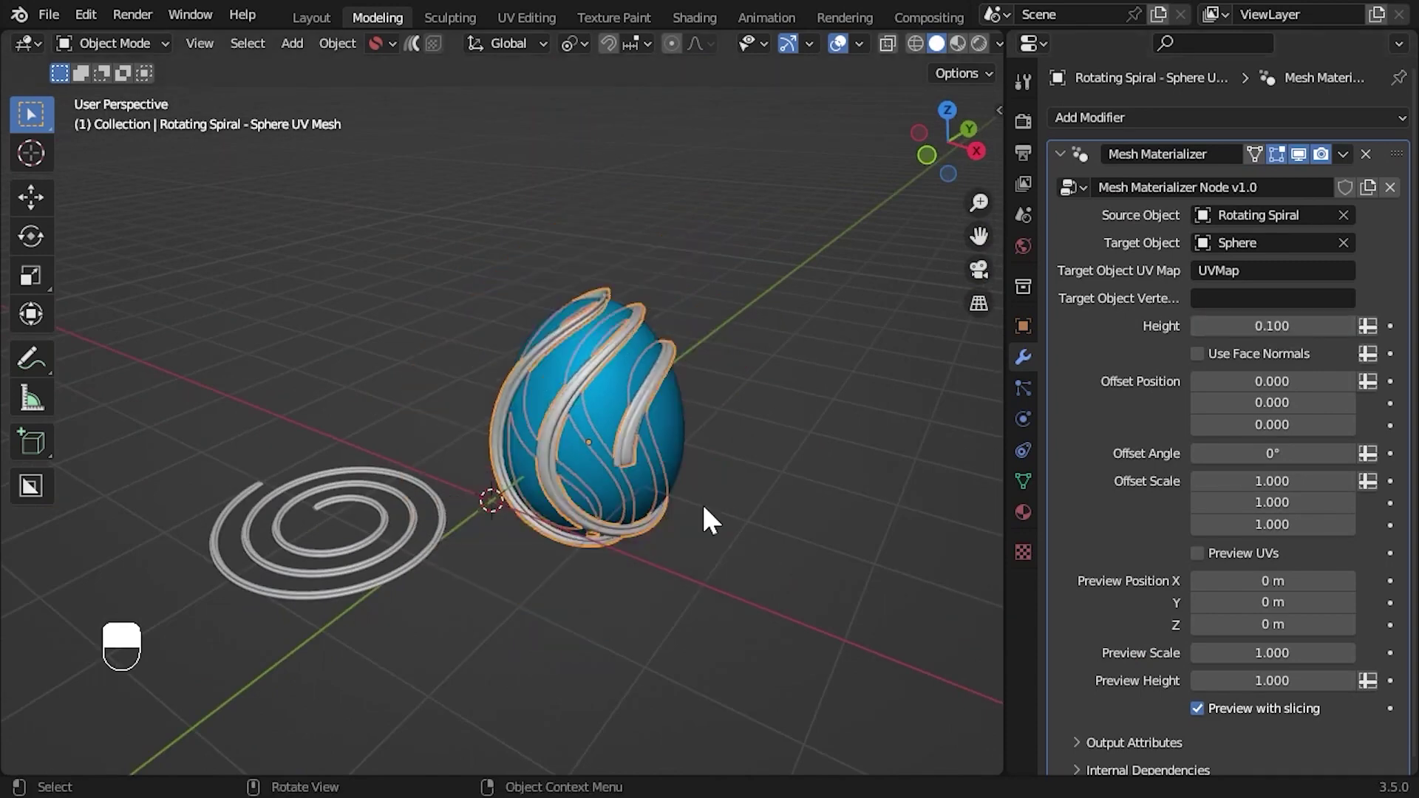
middle_drag(702, 502, 972, 516)
Step: Preview the spiral's UVs offset 1.17 in X, set Offset Scale 0.809, then hide the preview
click(1197, 553)
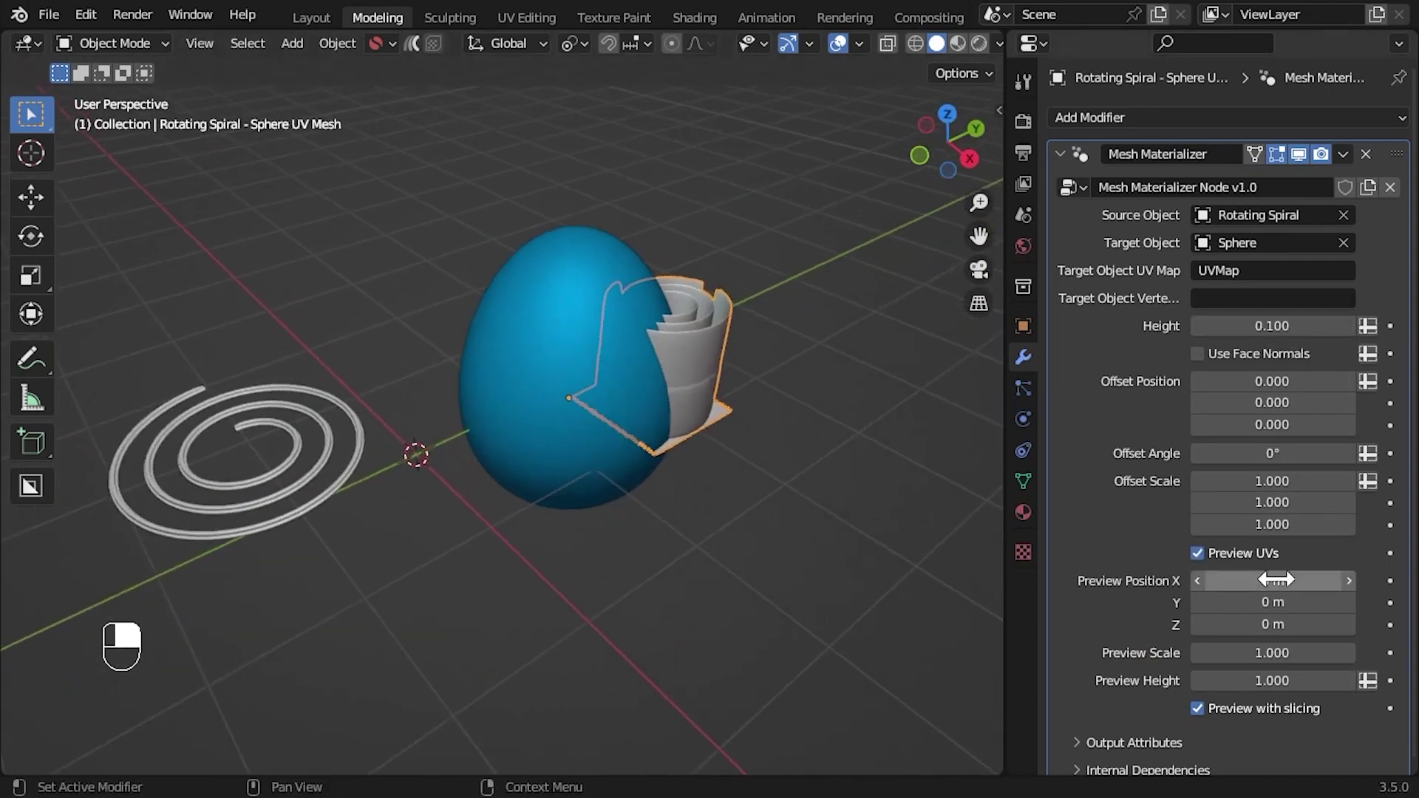
drag(1271, 581, 1323, 581)
middle_drag(774, 547, 589, 529)
scroll(766, 463, up, 4)
shift+middle_drag(768, 467, 793, 454)
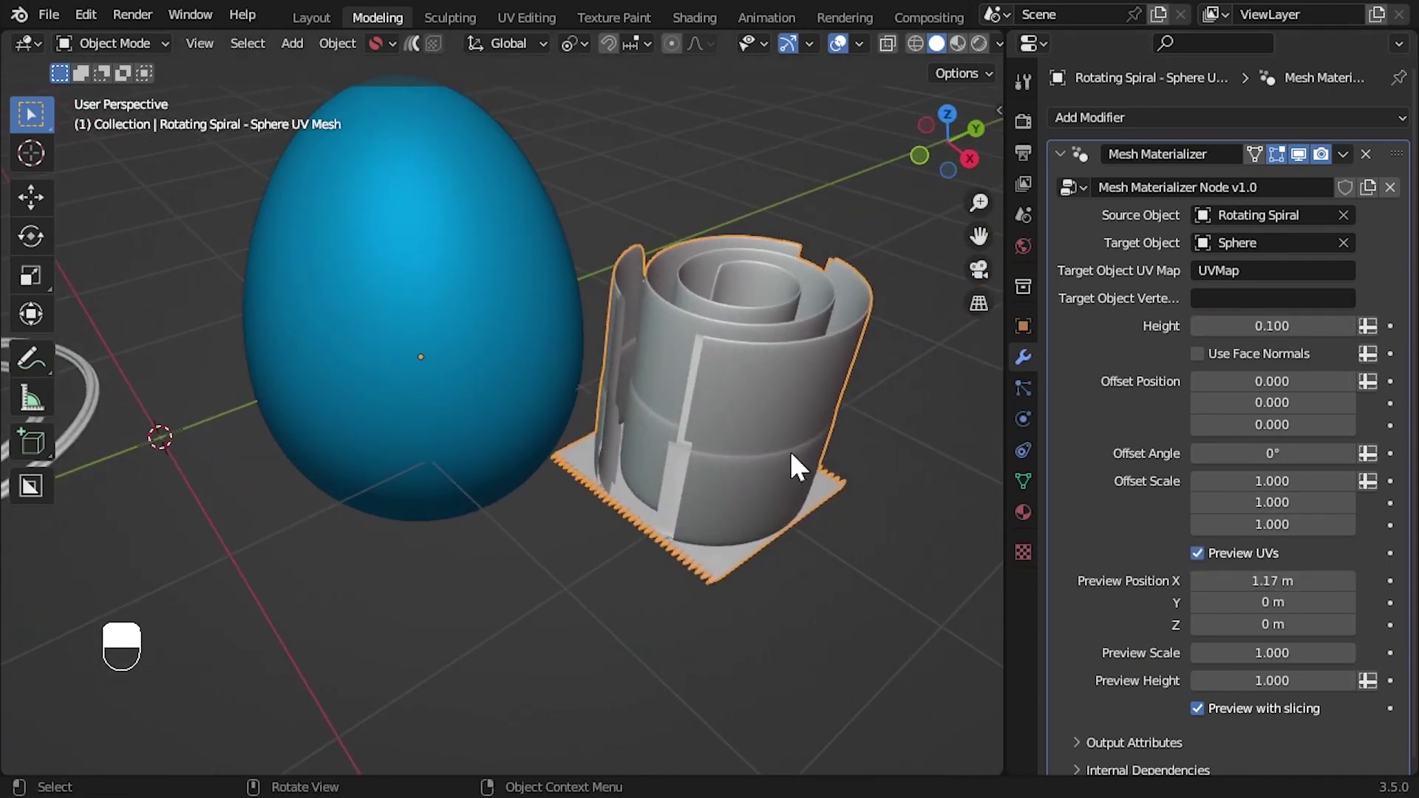
shift+drag(1268, 482, 1212, 524)
click(1258, 550)
shift+middle_drag(671, 453, 806, 458)
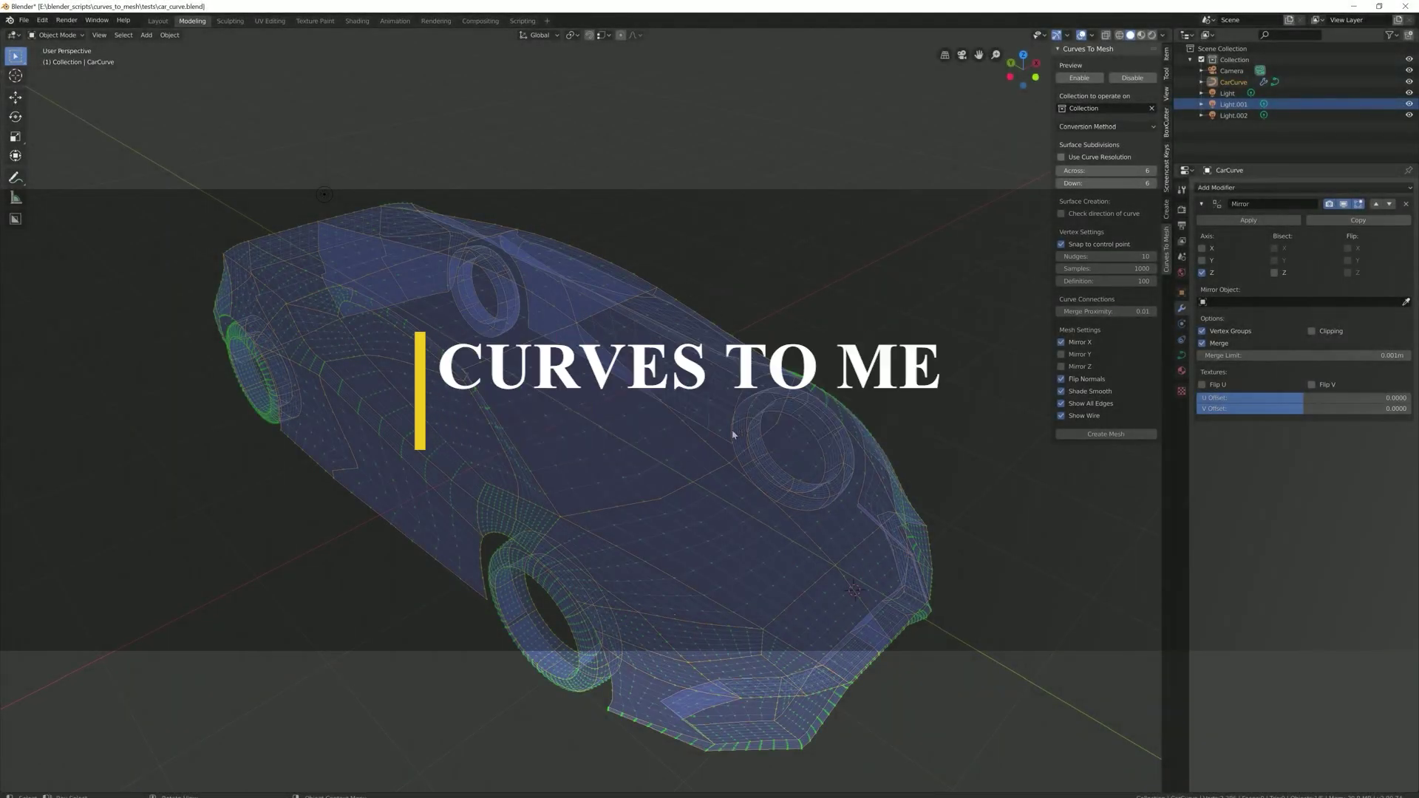
Step: Place the duplicated curve surface and inspect the spline surface from several angles
middle_drag(736, 434, 695, 414)
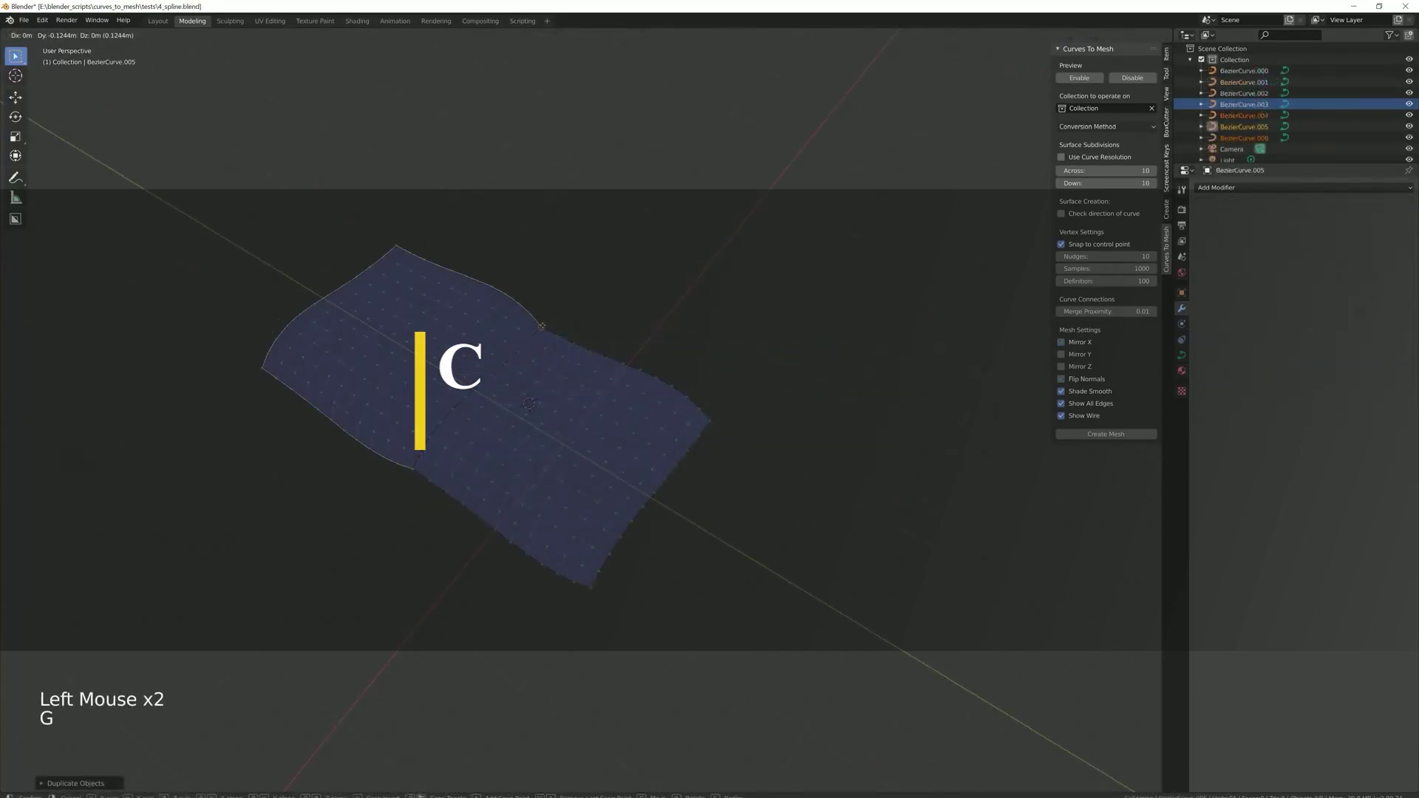
click(542, 326)
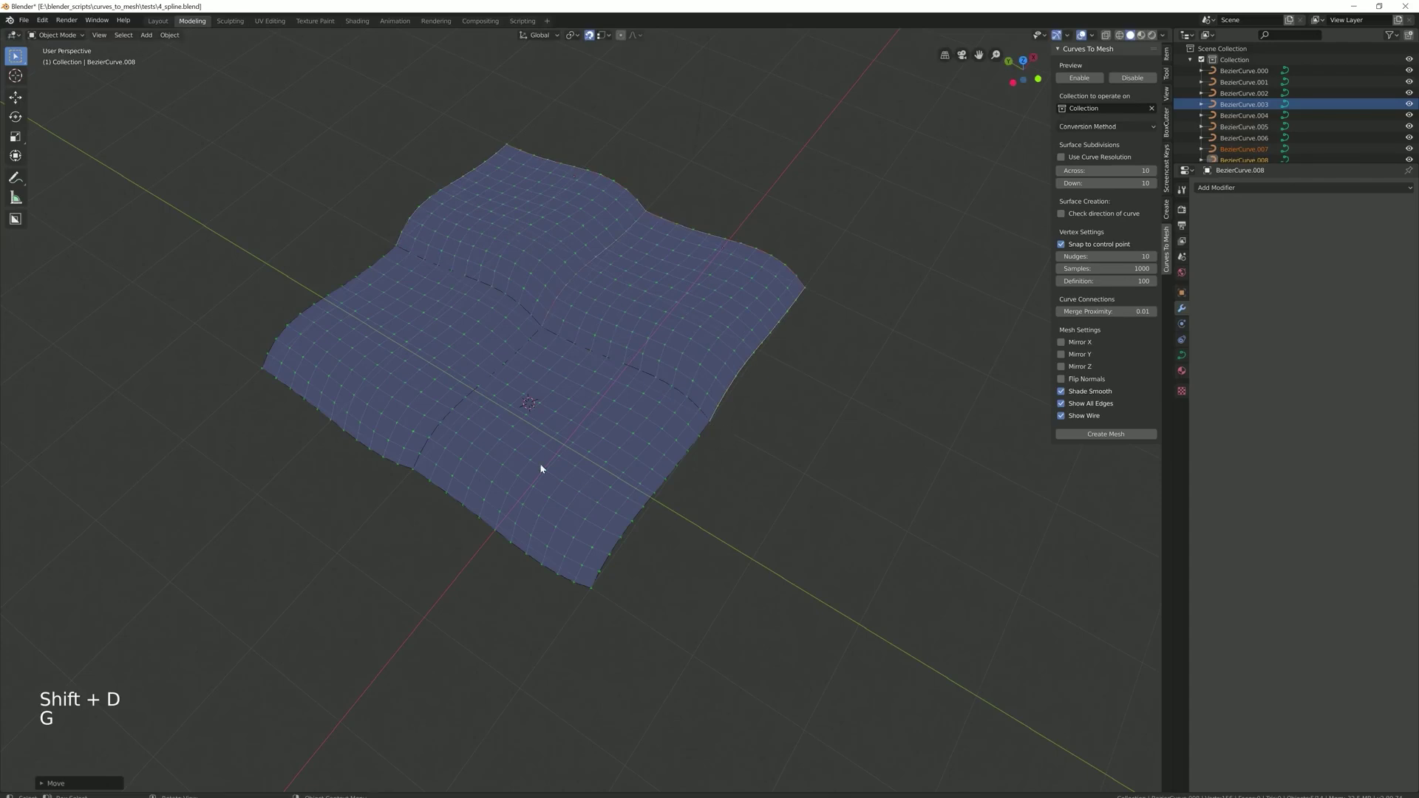
middle_drag(540, 467, 494, 396)
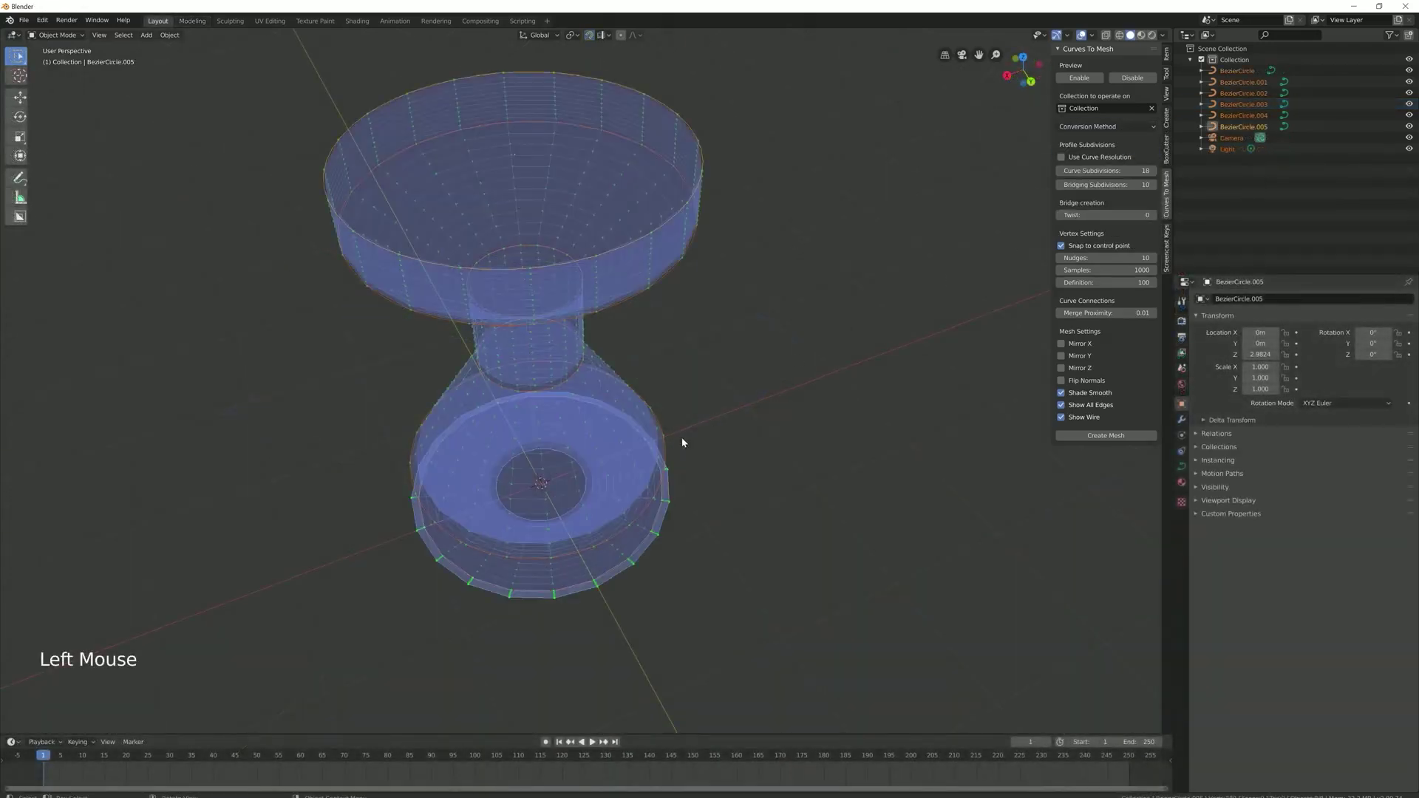
middle_drag(681, 441, 516, 443)
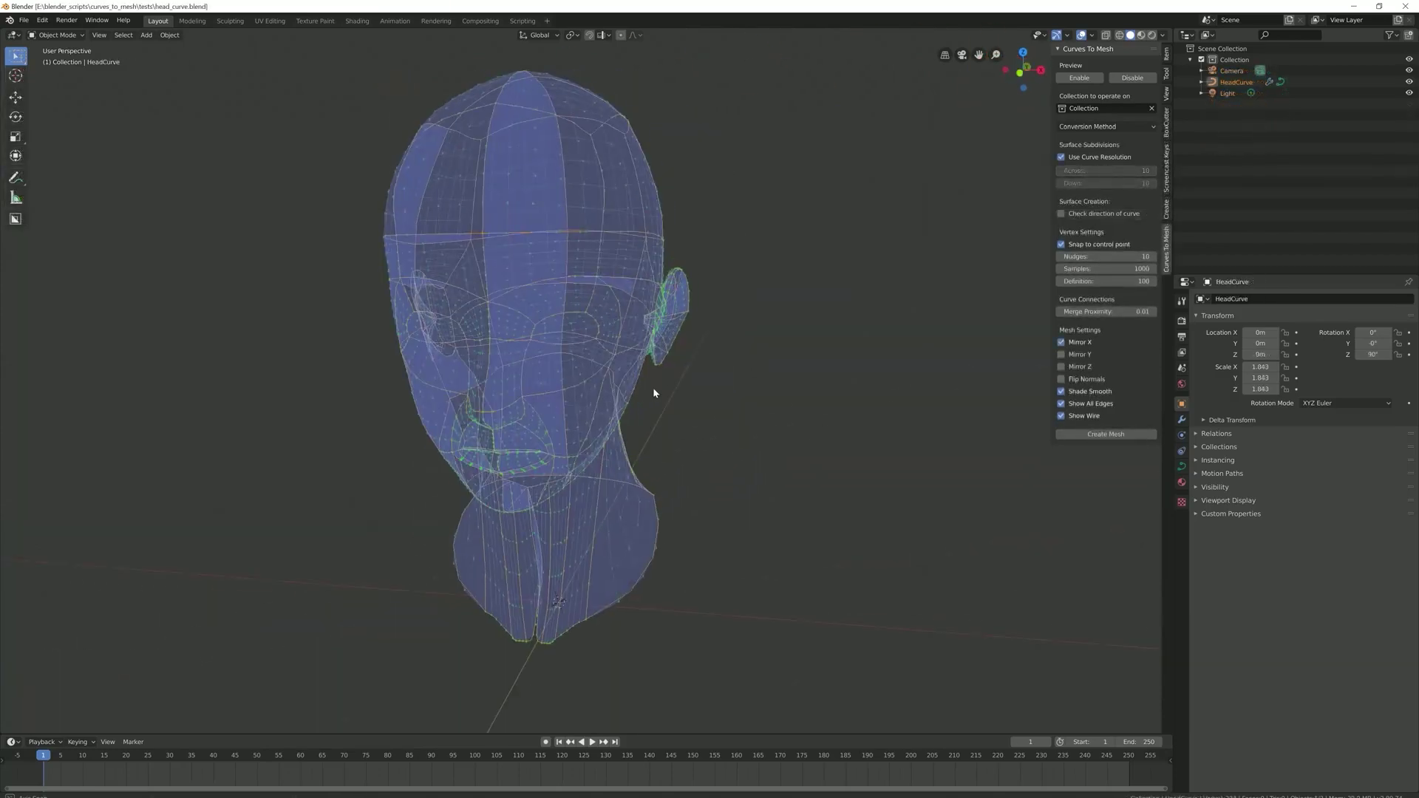
middle_drag(652, 392, 702, 398)
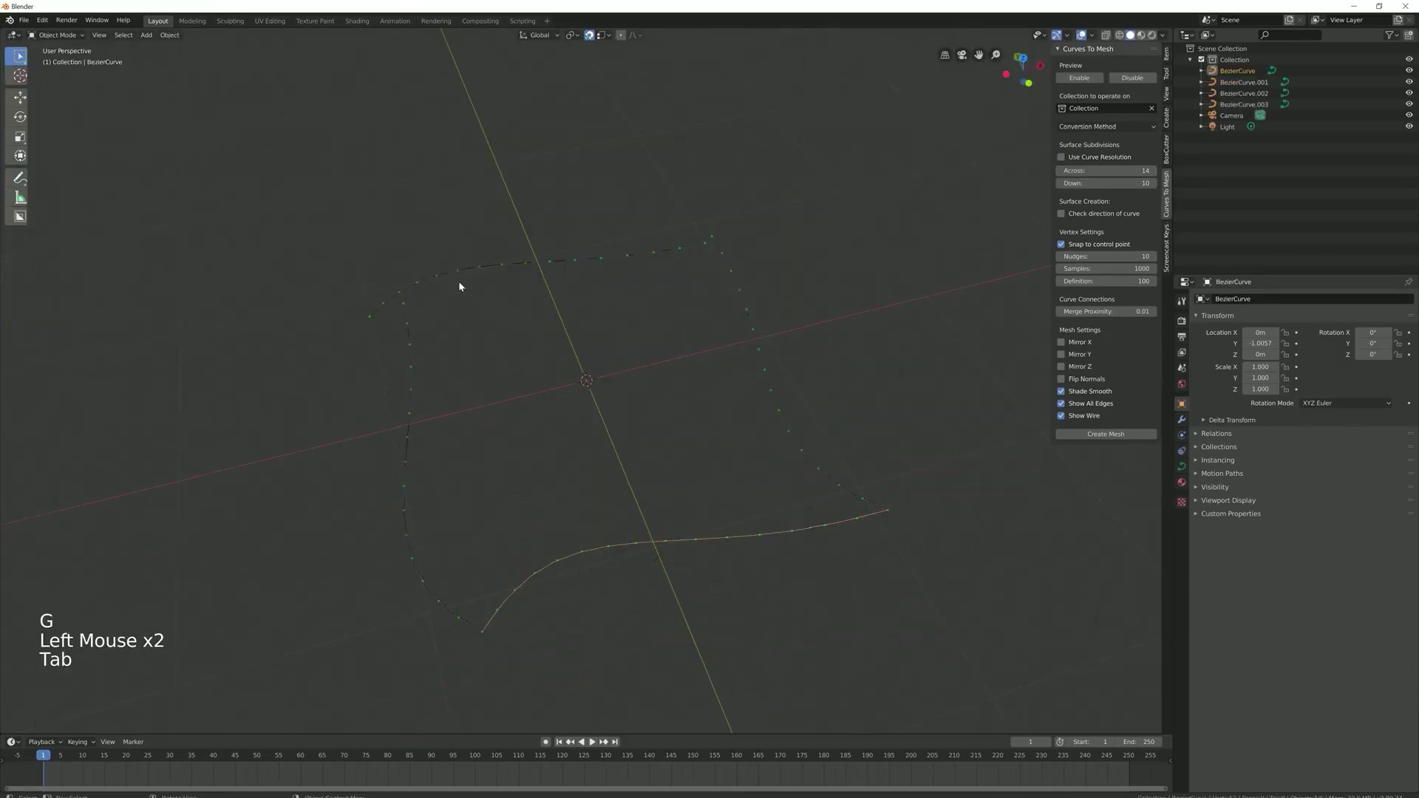
Step: Move selected edge points of the Bezier surface, then create the MeshFromCurve mesh
key(Tab)
key(Tab)
click(703, 243)
key(g)
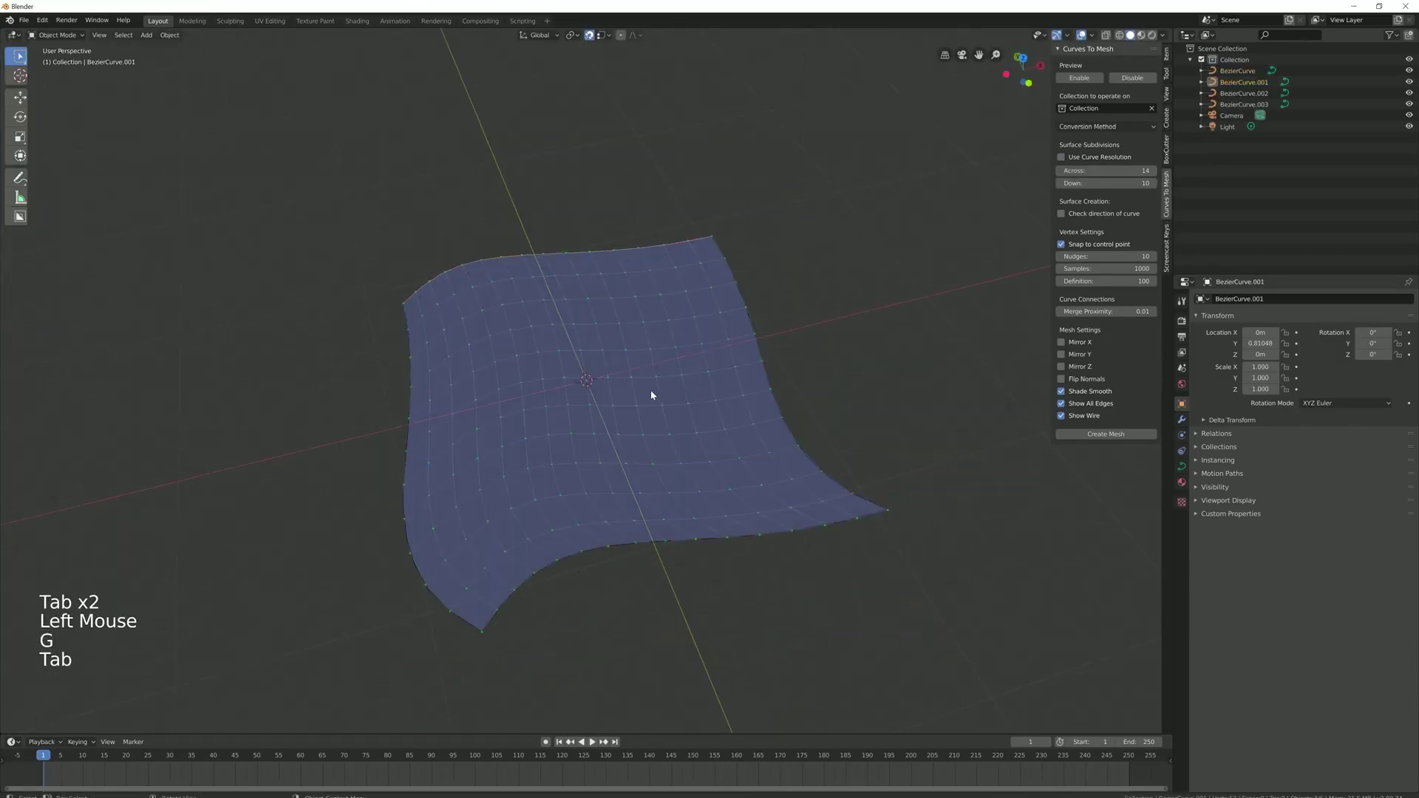
middle_drag(650, 388, 690, 411)
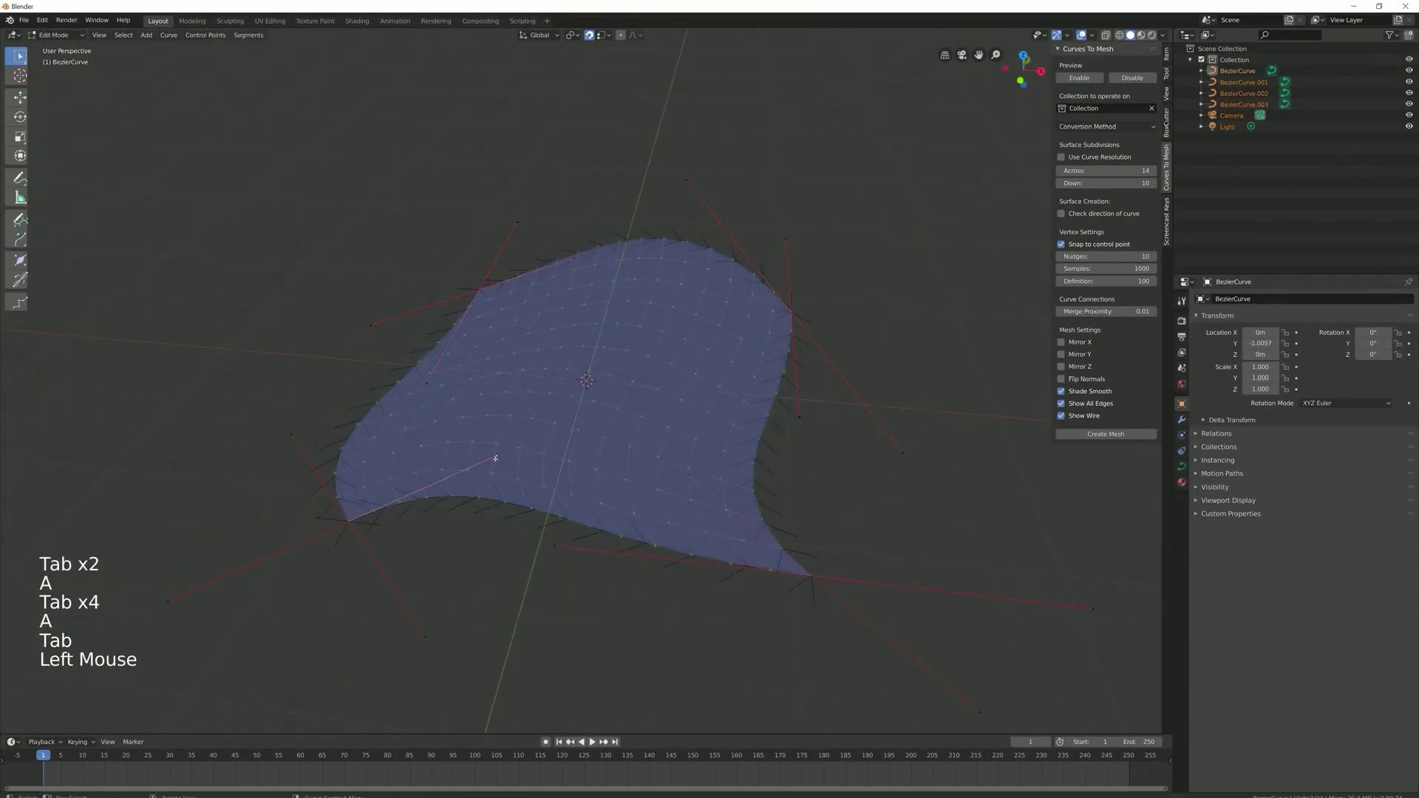
key(g)
shift+click(571, 607)
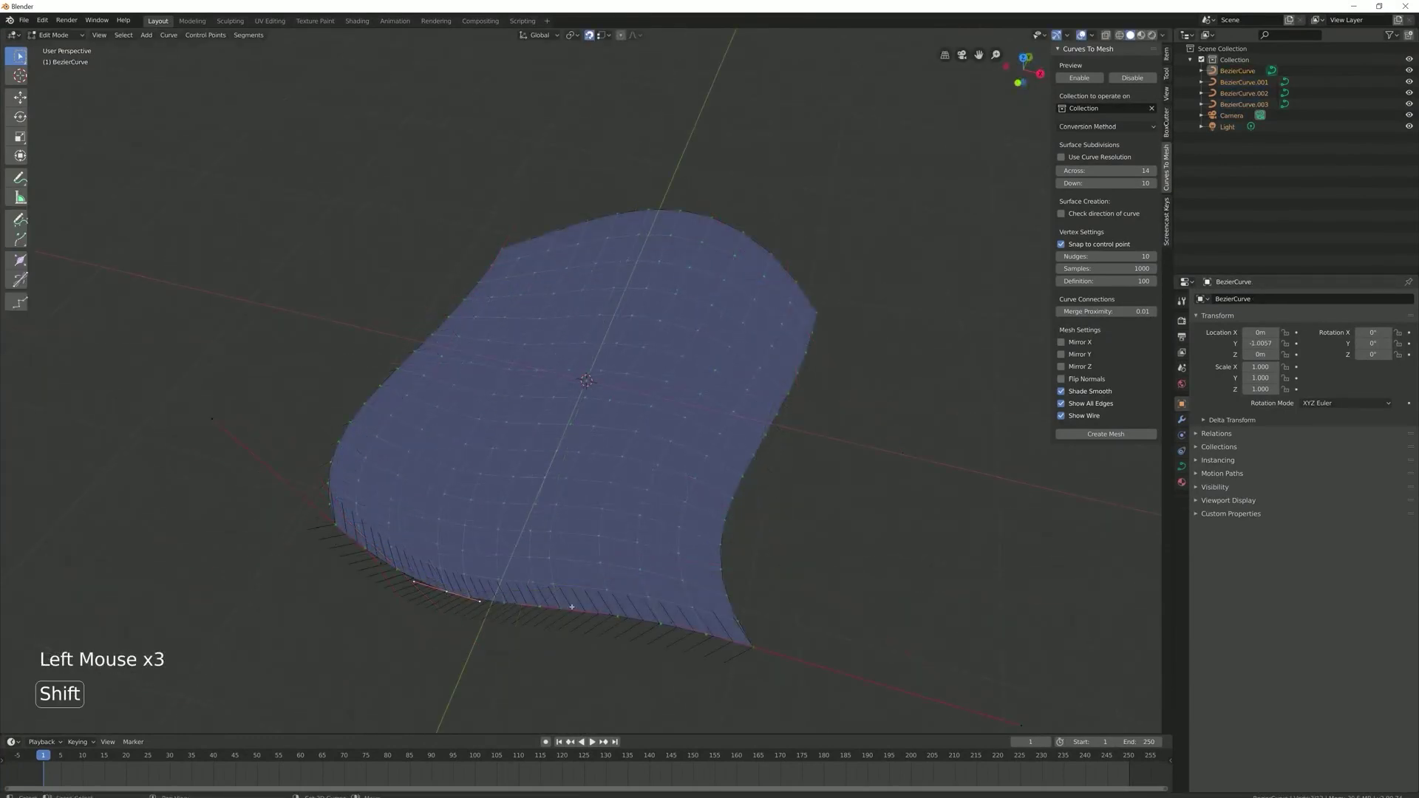
click(603, 551)
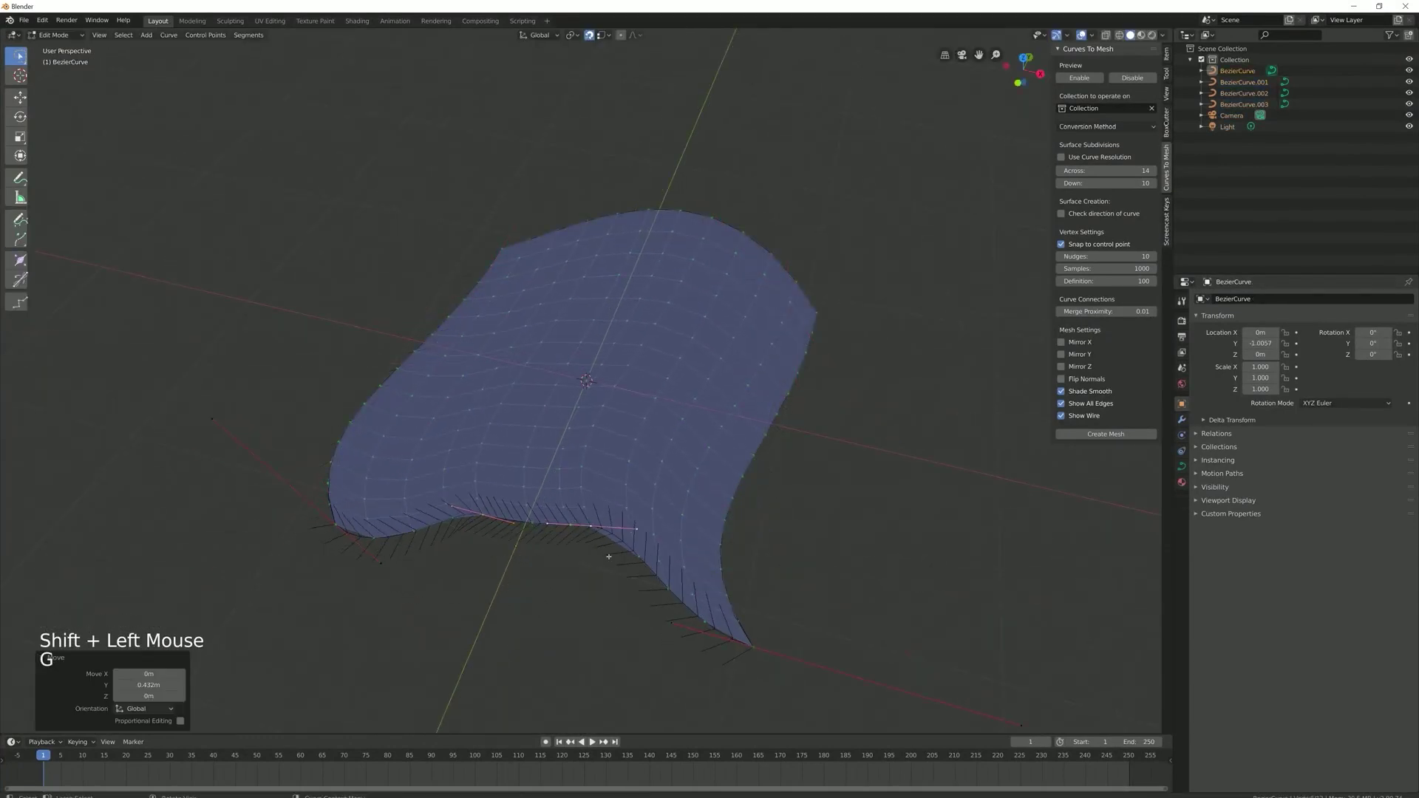
middle_drag(603, 550, 564, 500)
key(Tab)
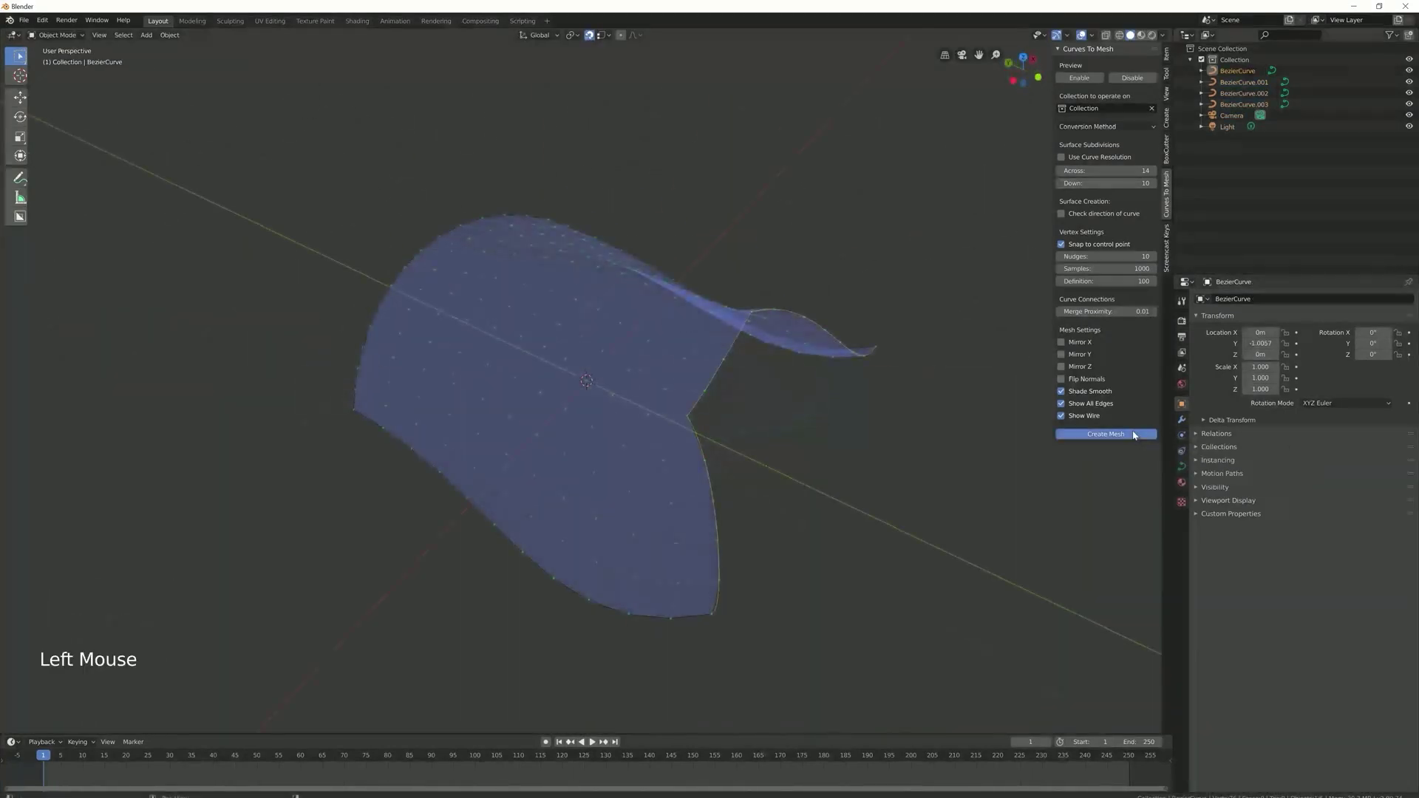
click(1085, 437)
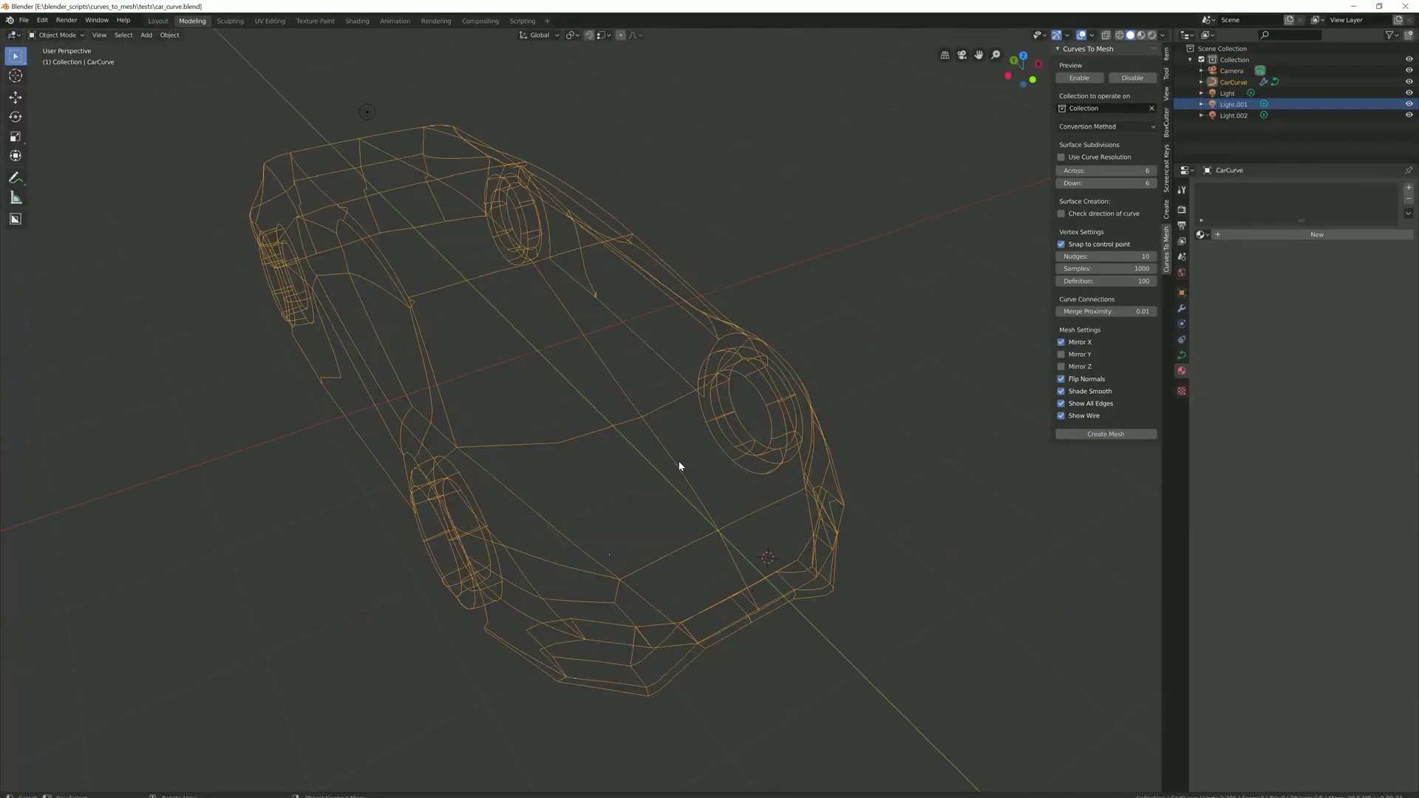
Step: Show the car curve's Mirror modifier and move the edited curve points down along Z
middle_drag(677, 466, 1046, 296)
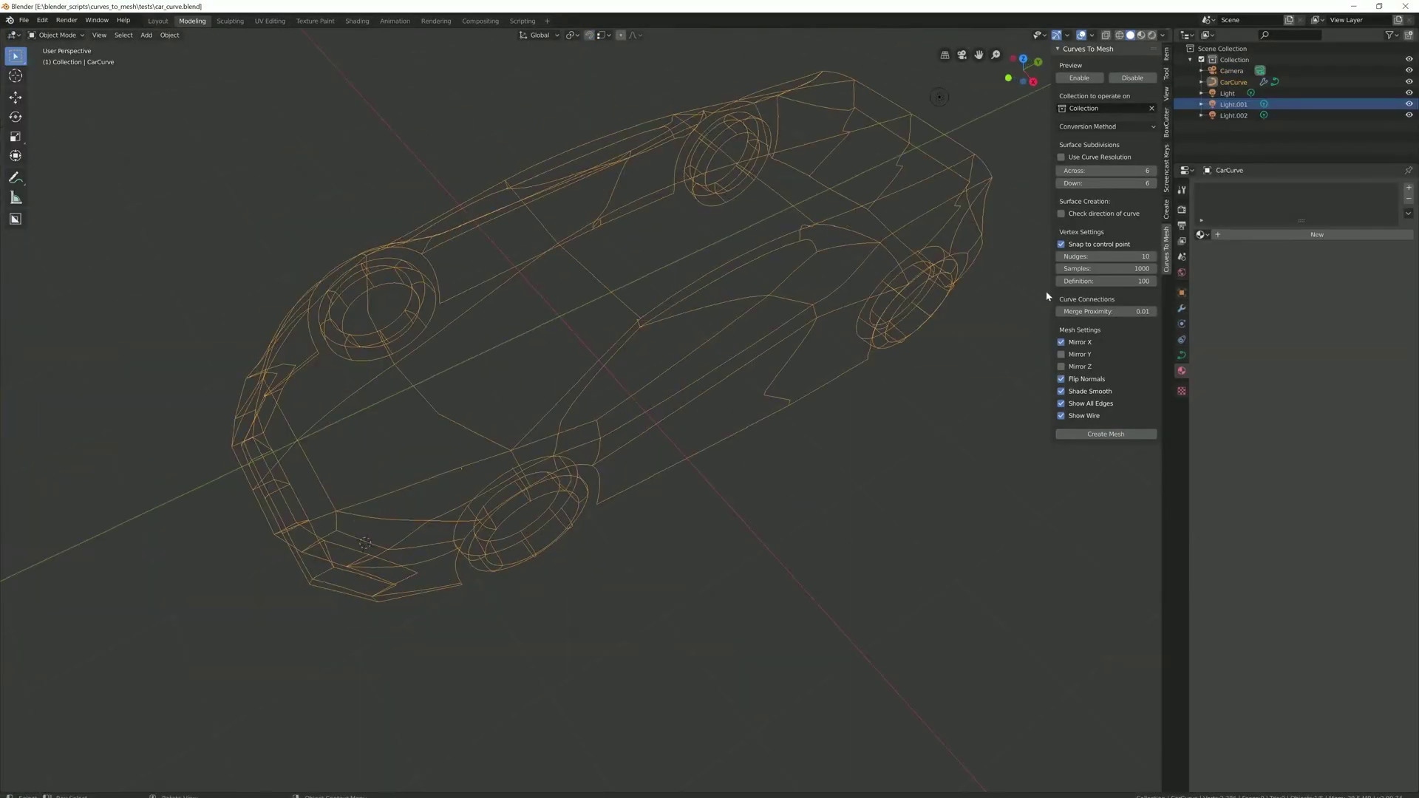
click(1181, 308)
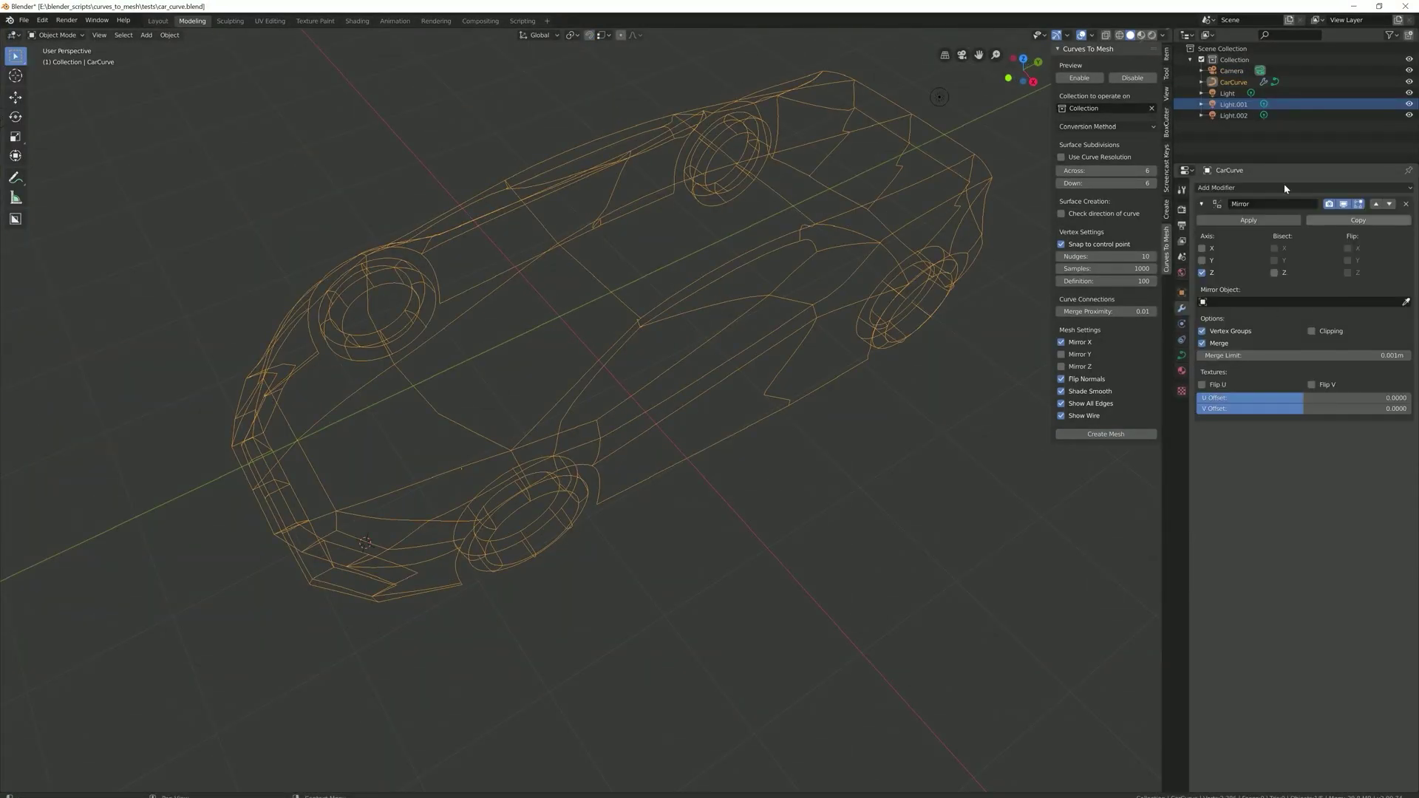
middle_drag(606, 325, 898, 507)
key(Tab)
key(Tab)
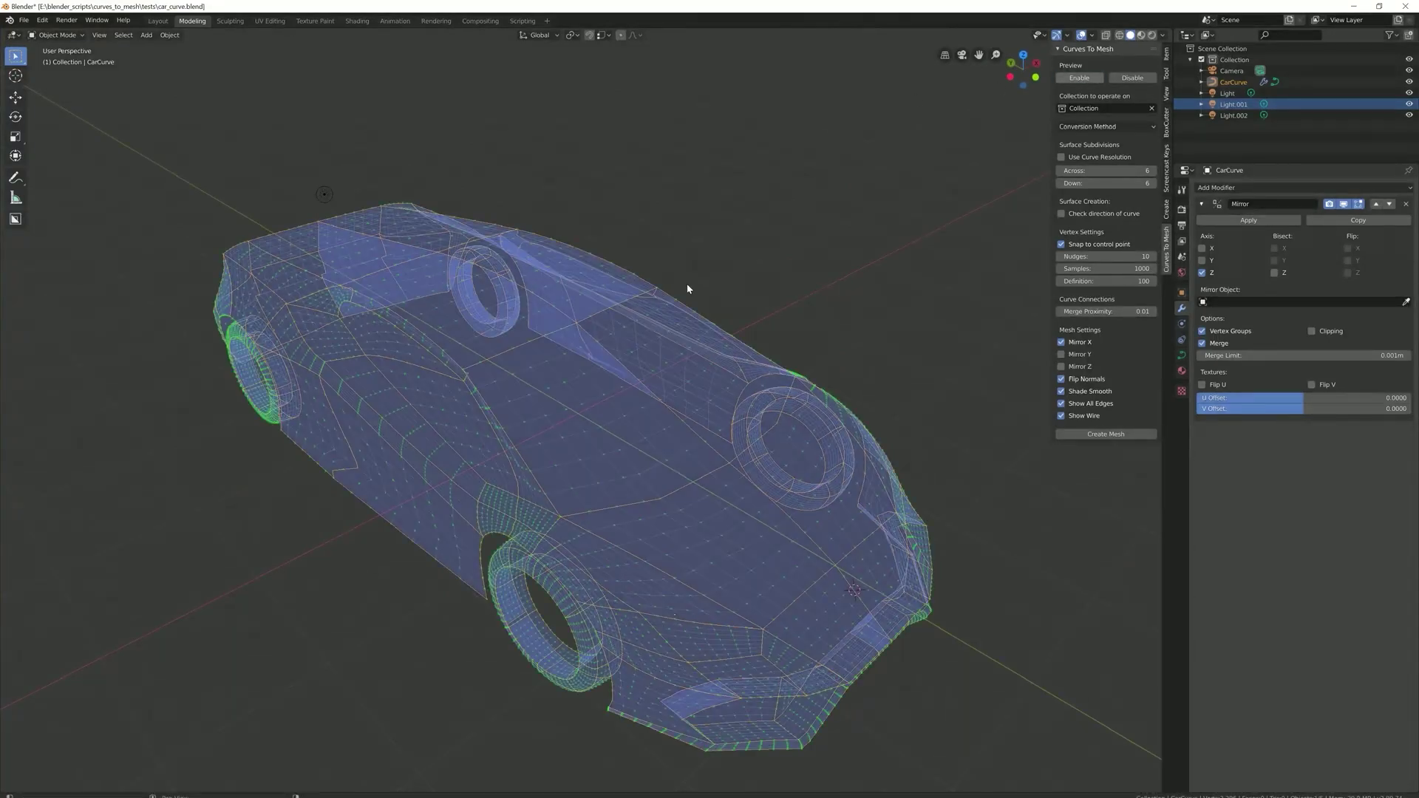
middle_drag(751, 387, 672, 453)
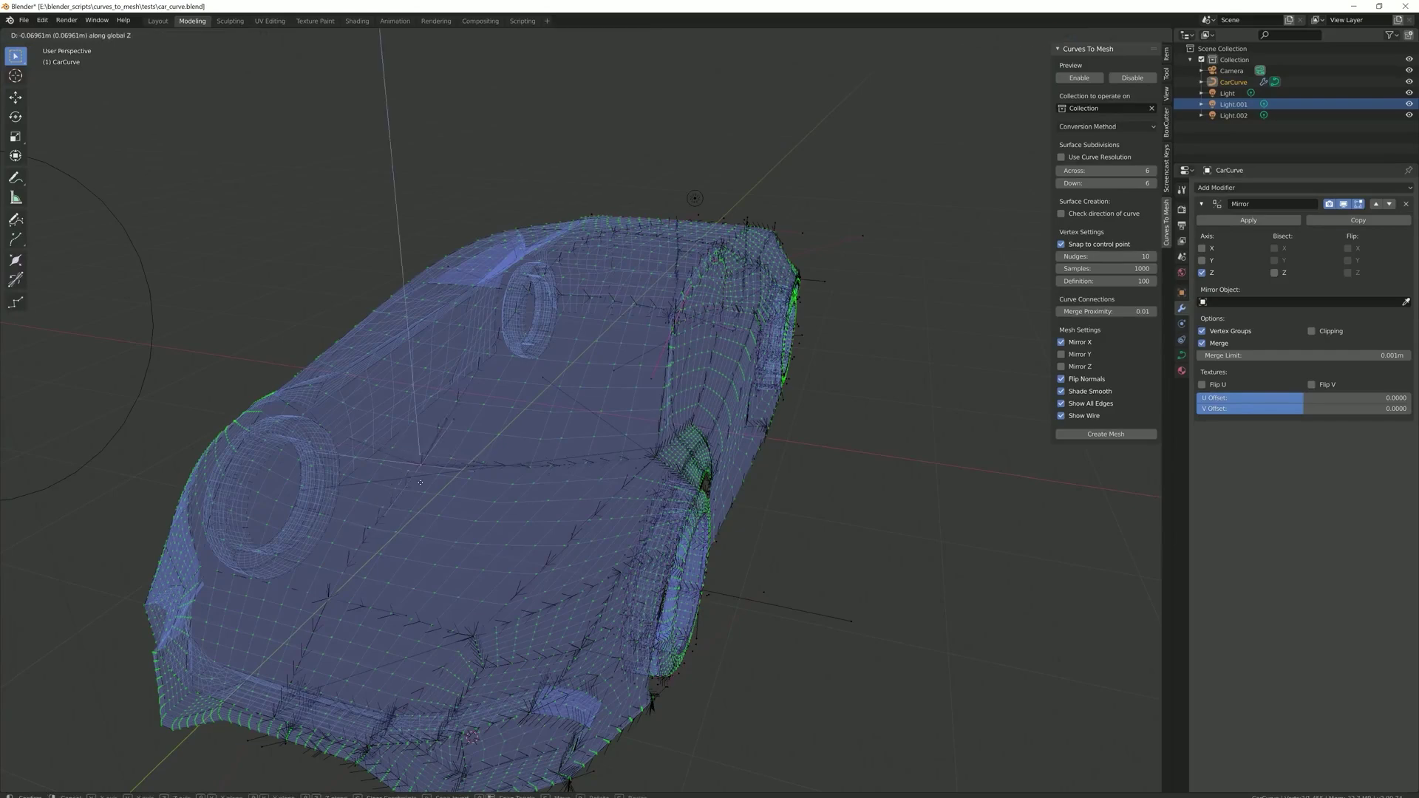
click(429, 508)
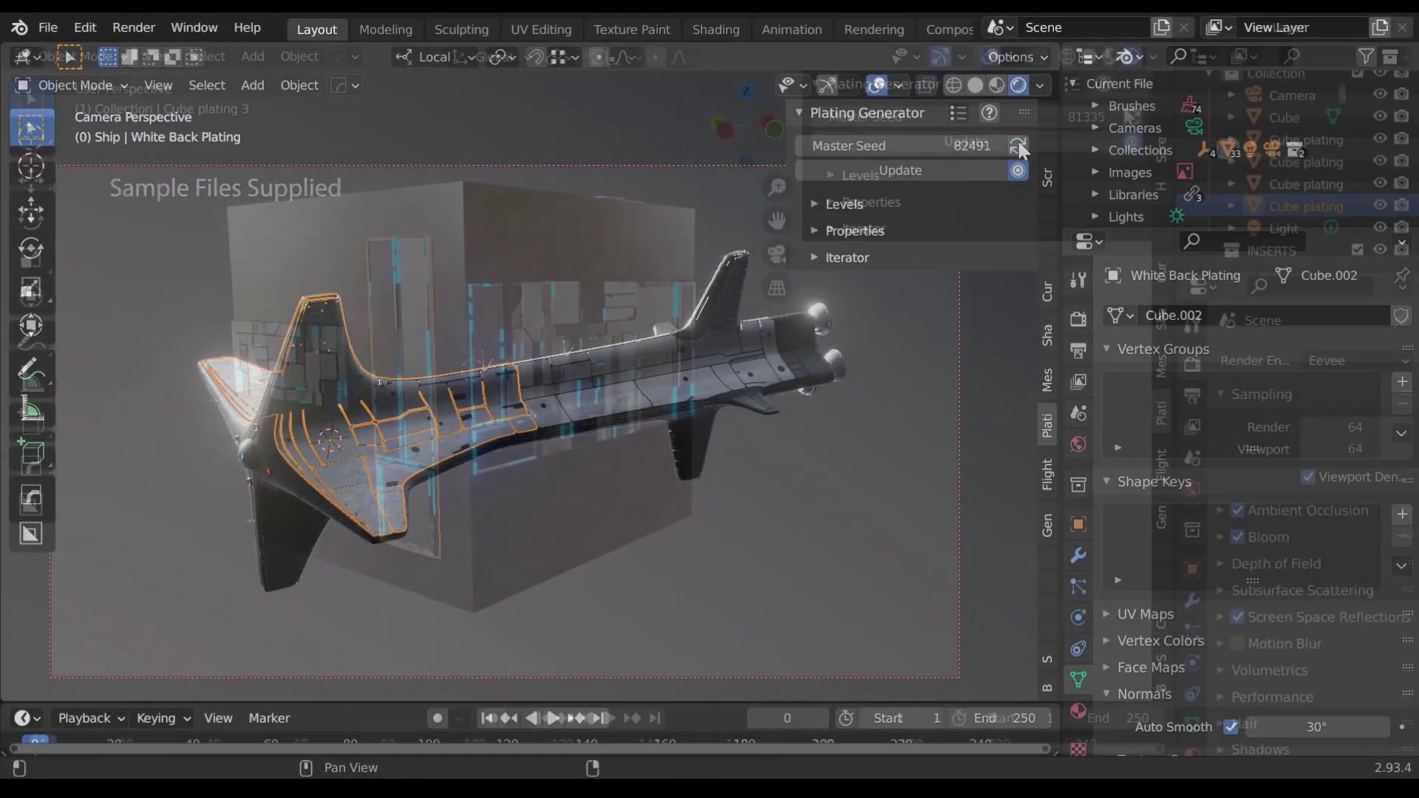
Step: Randomize the plating Master Seed three times and set a new Max Height for the plates
click(1132, 117)
click(1133, 117)
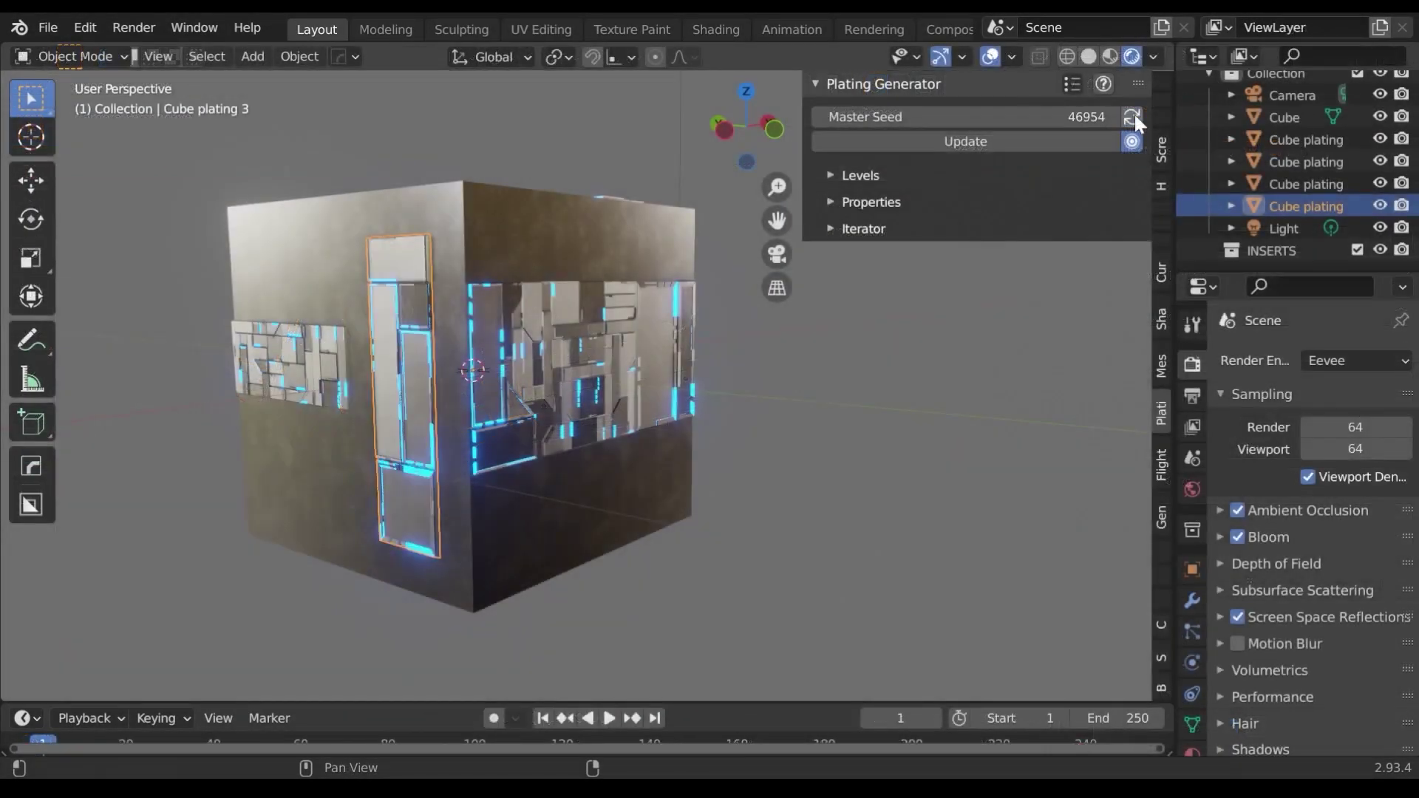
click(1132, 117)
click(633, 393)
click(831, 202)
scroll(981, 577, down, 3)
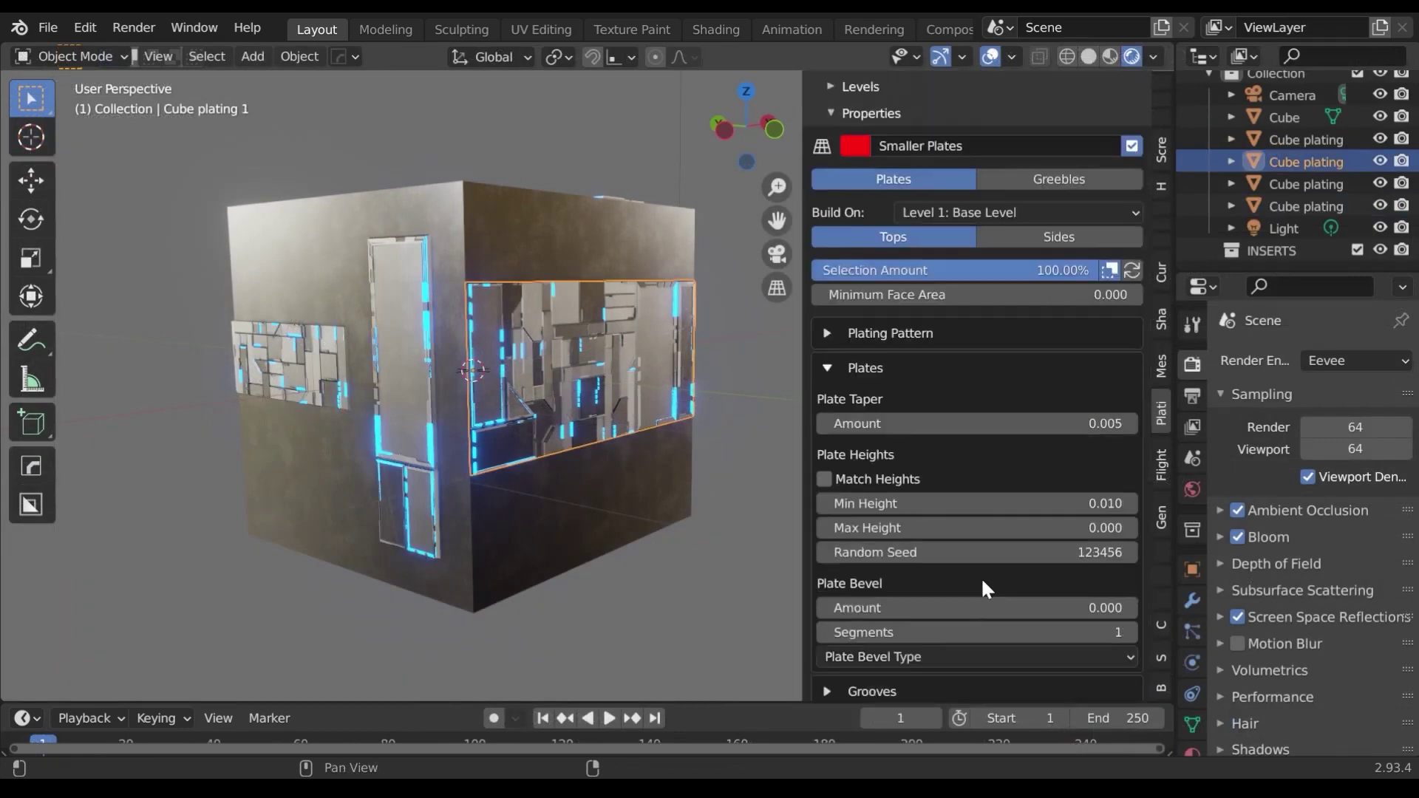
key(Return)
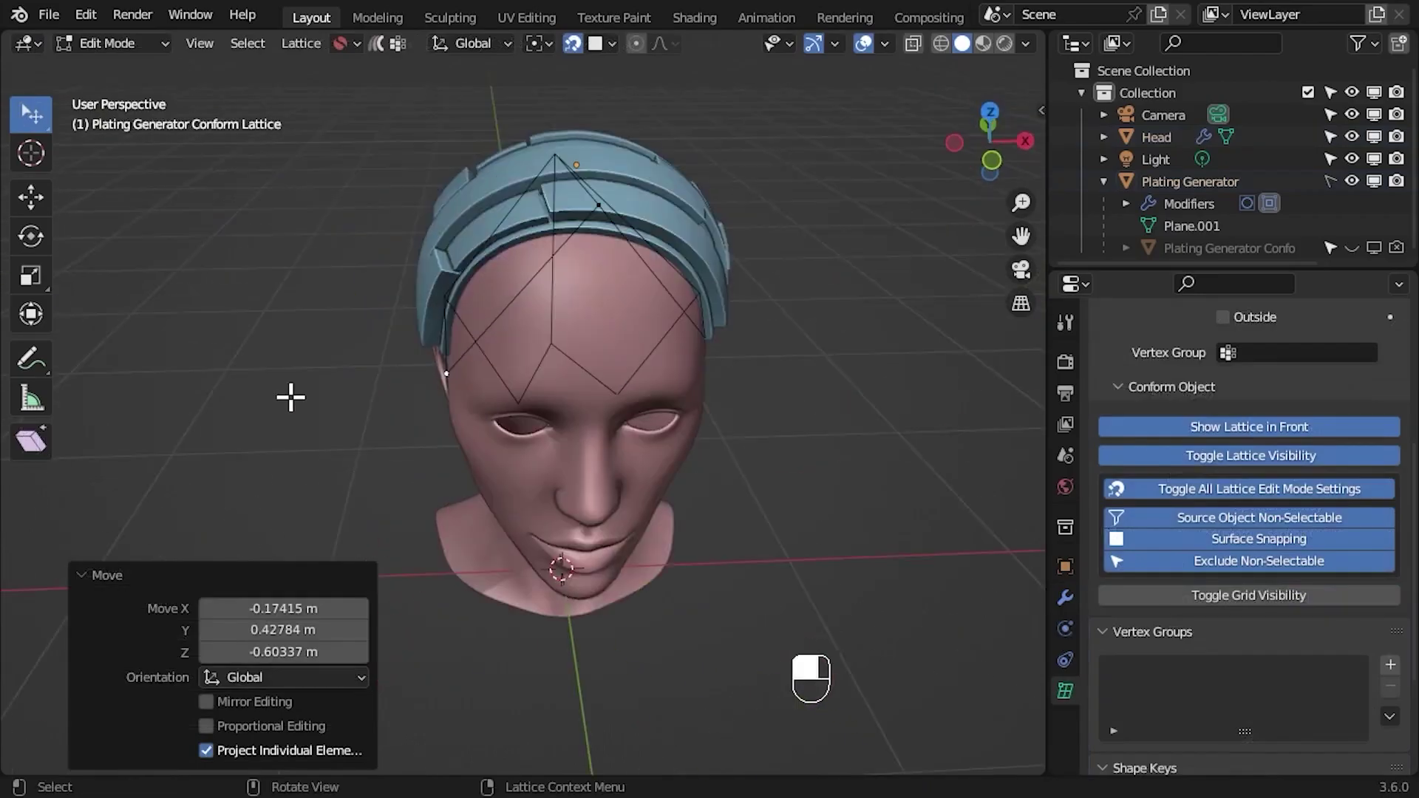
Step: Move several lattice points so the plating helmet fits the head
key(g)
click(573, 382)
key(g)
middle_drag(574, 382, 637, 322)
click(614, 273)
key(g)
click(621, 420)
middle_drag(621, 419, 579, 323)
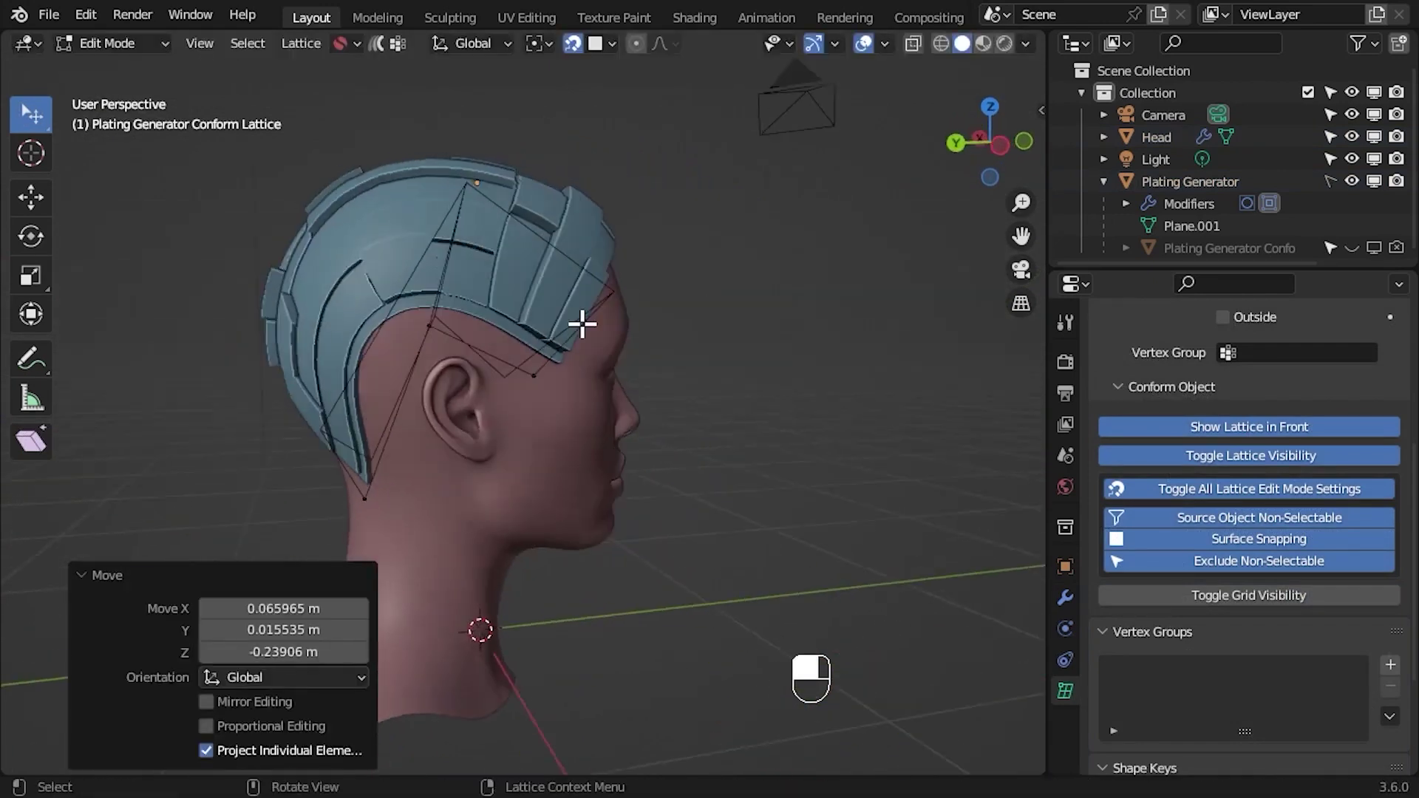
key(g)
click(458, 406)
middle_drag(459, 406, 475, 570)
key(g)
click(532, 507)
key(g)
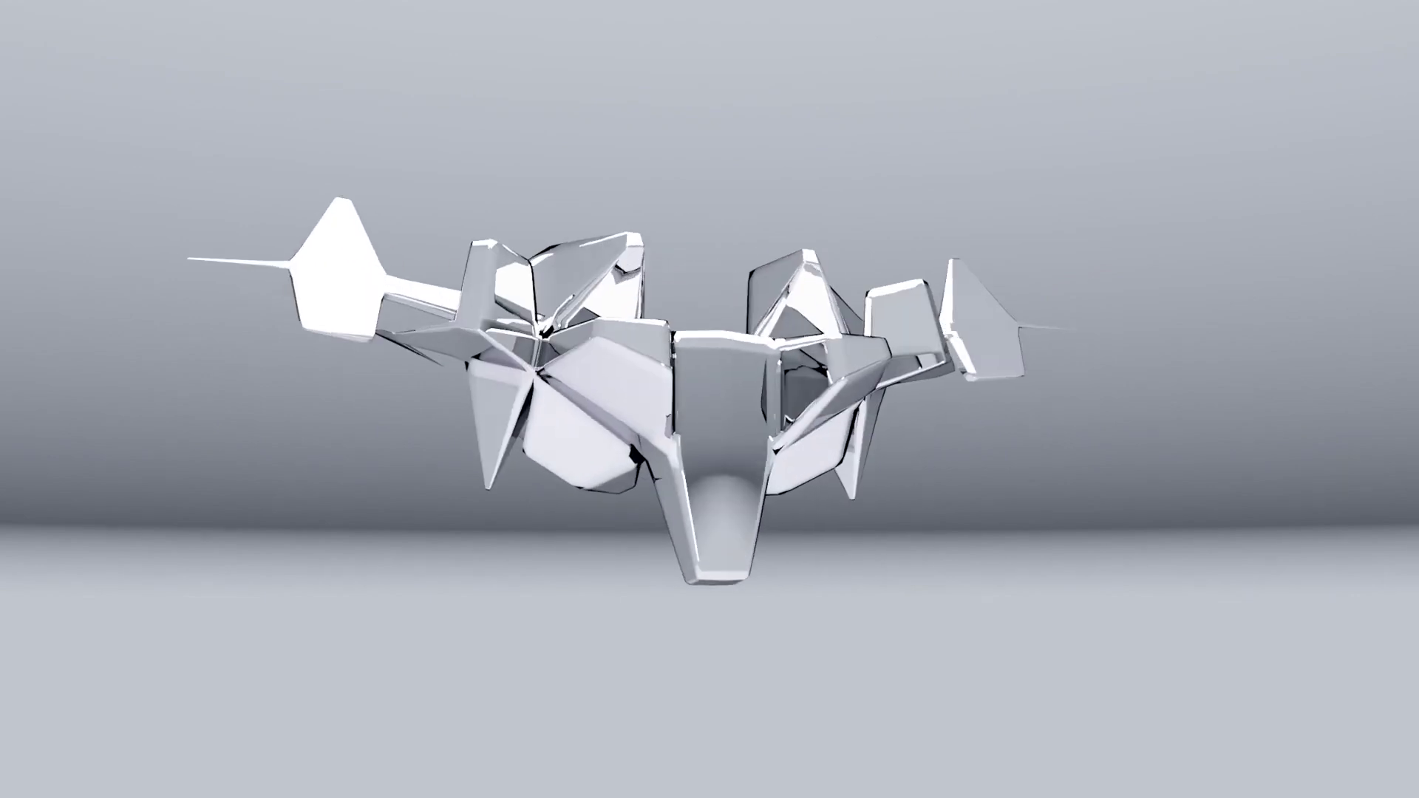